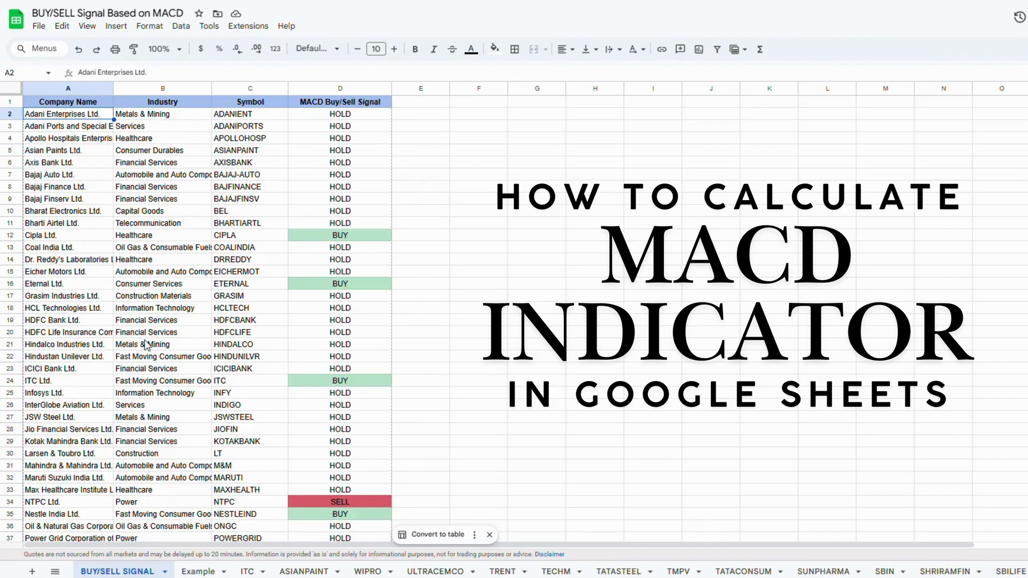
Inspect the MACD buy signal for Cipla and the sell signal for NTPC.
{"action": "left_click", "coordinate": [331, 238]}
{"action": "left_click", "coordinate": [349, 502]}
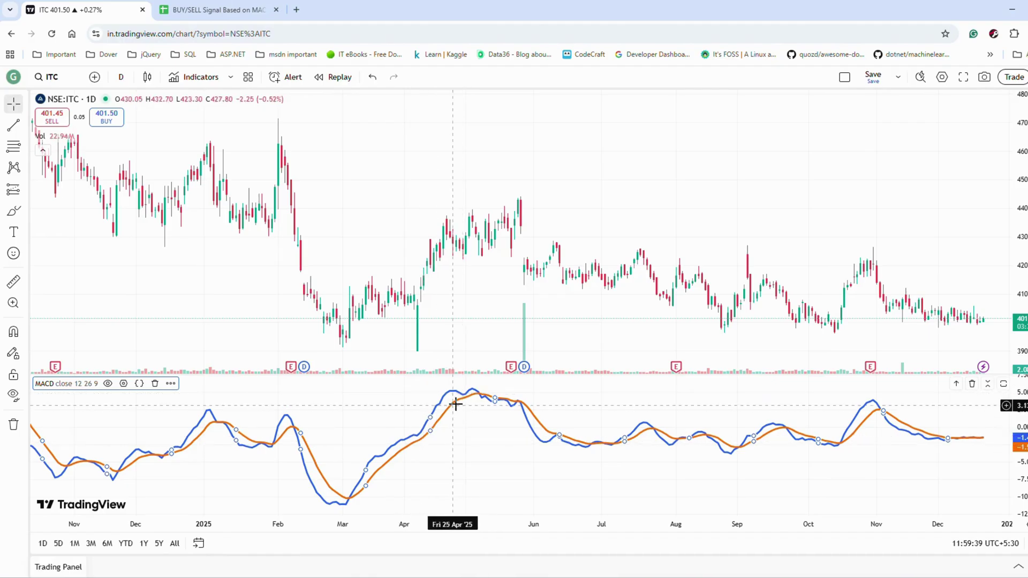
Turn on the Histogram in the MACD indicator's style settings on the ITC chart.
{"action": "left_click", "coordinate": [124, 383]}
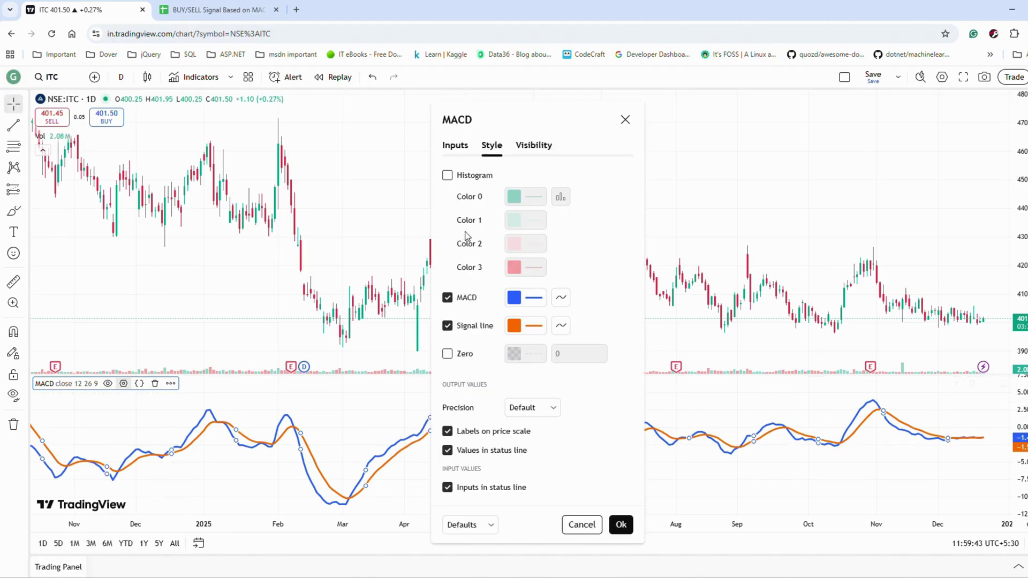
{"action": "left_click", "coordinate": [447, 175]}
{"action": "left_click", "coordinate": [620, 524]}
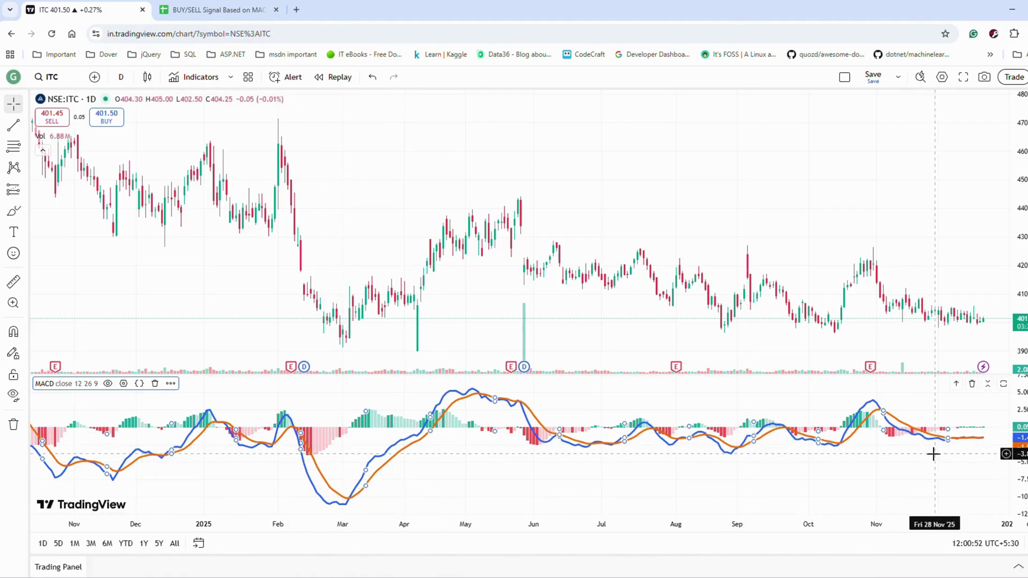
Examine the crossovers of the MACD and signal lines on the ITC daily chart, from December back to mid-October 2025.
{"action": "scroll", "coordinate": [933, 454], "scroll_direction": "up", "scroll_amount": 10}
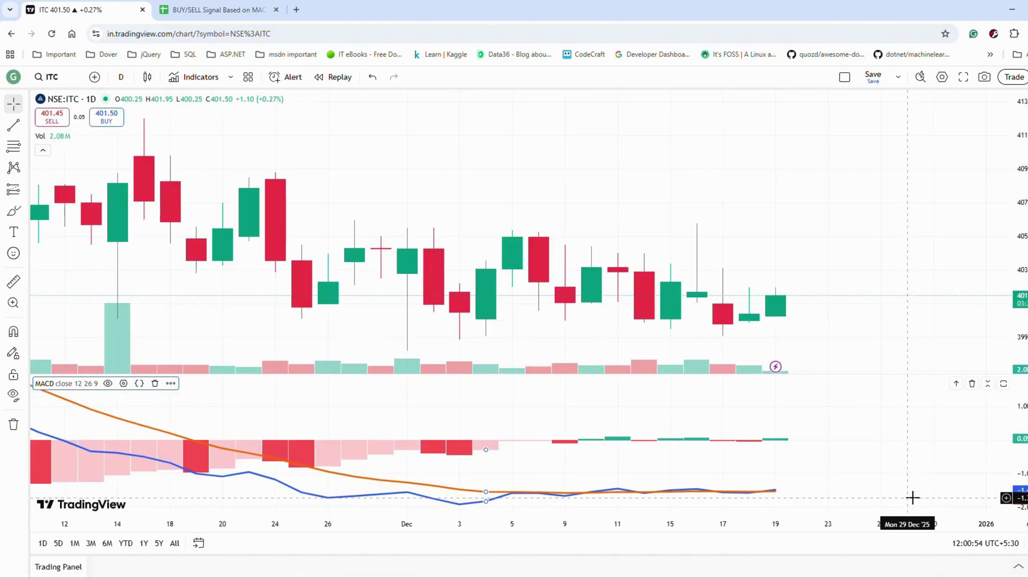
{"action": "scroll", "coordinate": [749, 482], "scroll_direction": "up", "scroll_amount": 6}
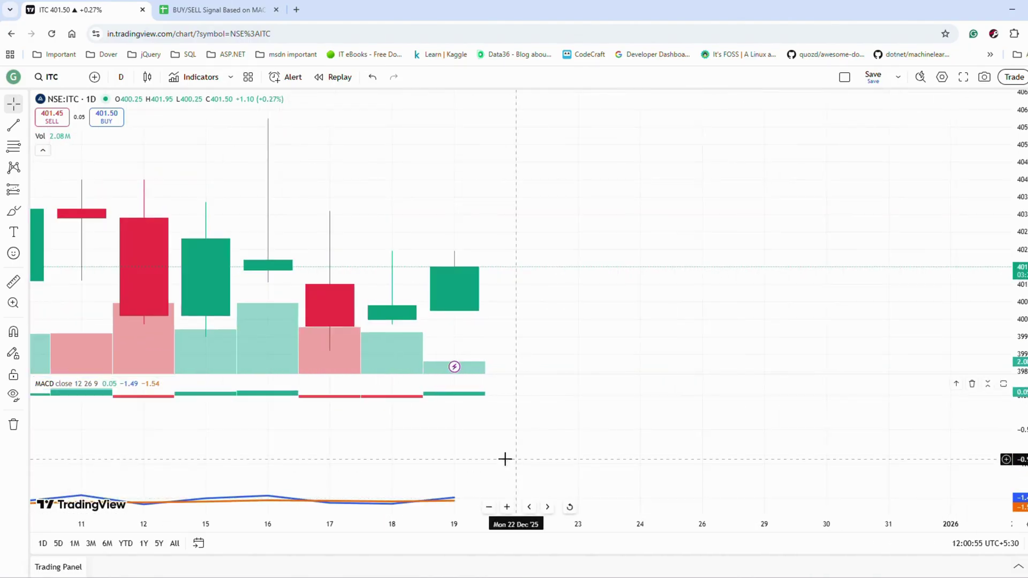
{"action": "scroll", "coordinate": [504, 458], "scroll_direction": "up", "scroll_amount": 3}
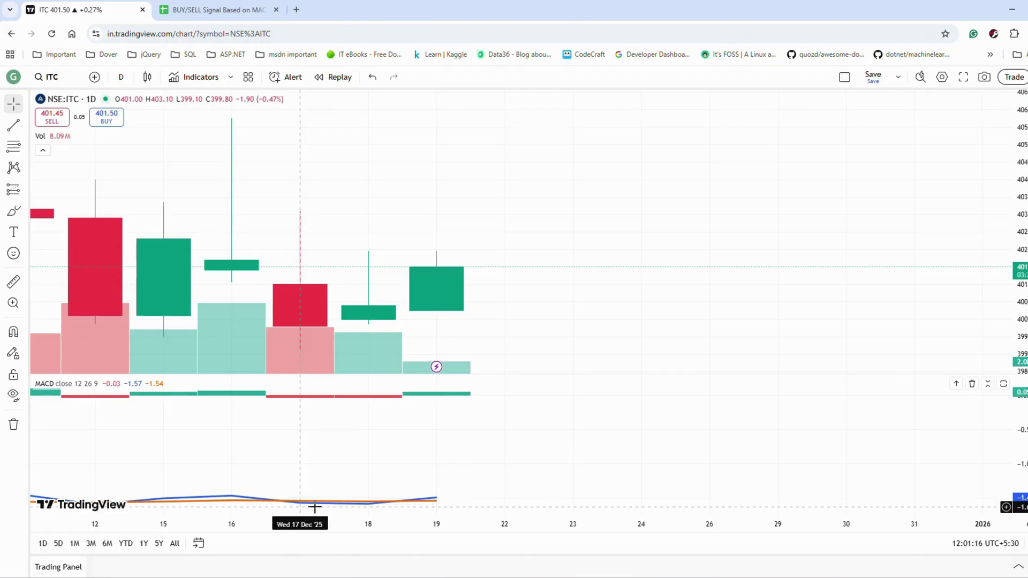
{"action": "left_click_drag", "start_coordinate": [328, 475], "coordinate": [488, 418]}
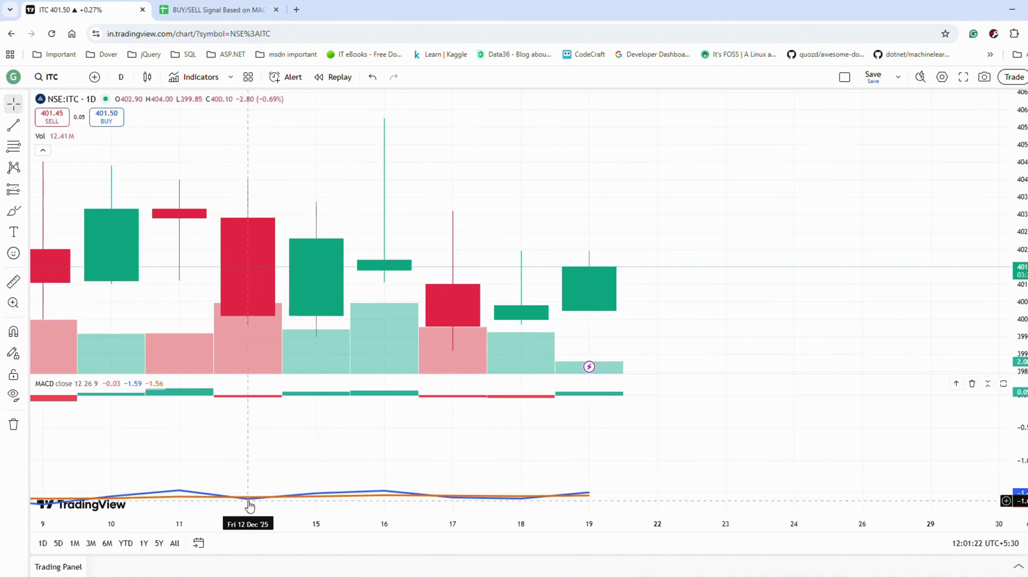
{"action": "scroll", "coordinate": [249, 506], "scroll_direction": "down", "scroll_amount": 4}
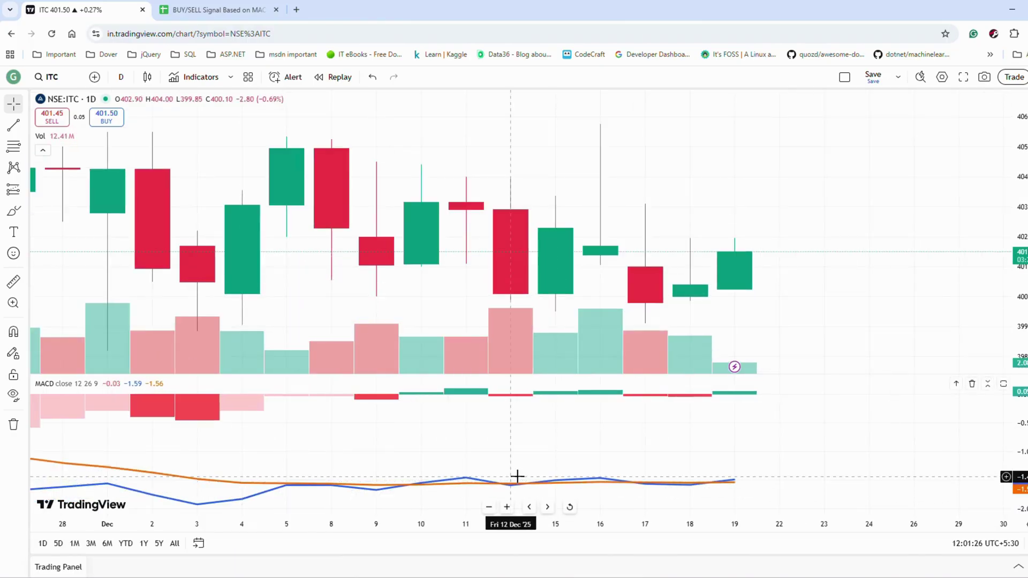
{"action": "scroll", "coordinate": [514, 473], "scroll_direction": "down", "scroll_amount": 5}
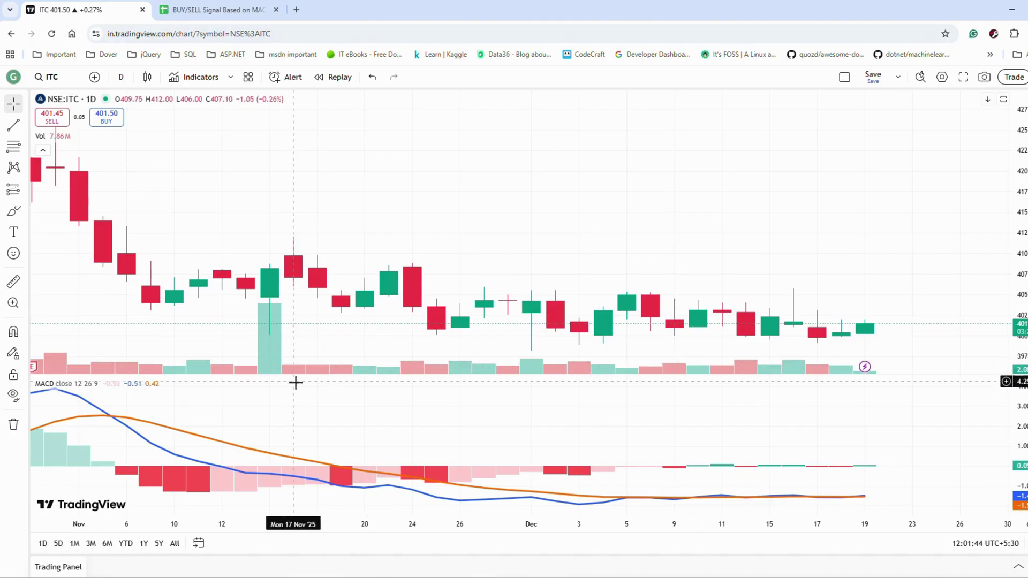
{"action": "scroll", "coordinate": [294, 381], "scroll_direction": "down", "scroll_amount": 5}
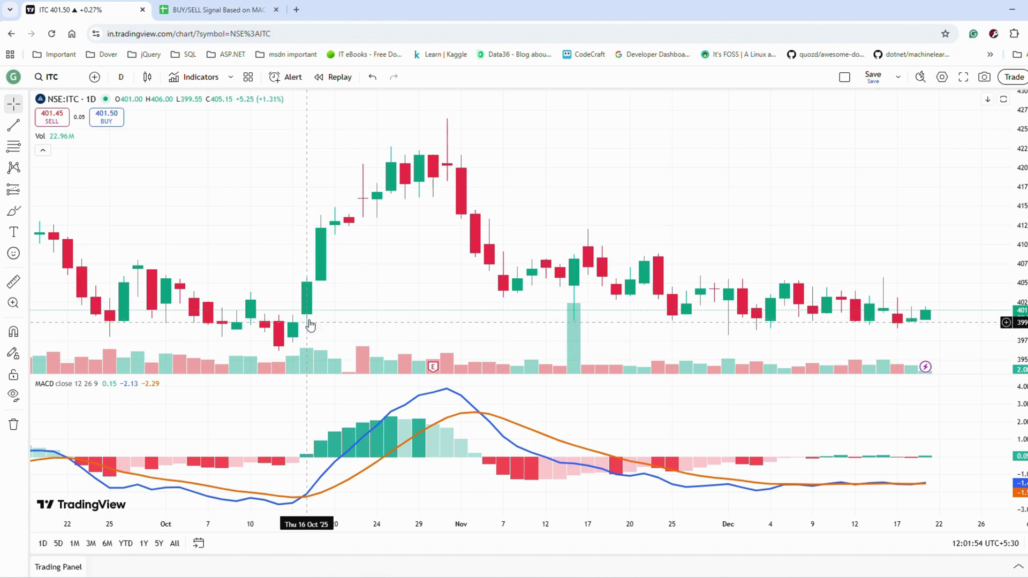
Switch to the MACD spreadsheet in Google Sheets and review the signal list and the ITC calculation sheet.
{"action": "left_click", "coordinate": [220, 10]}
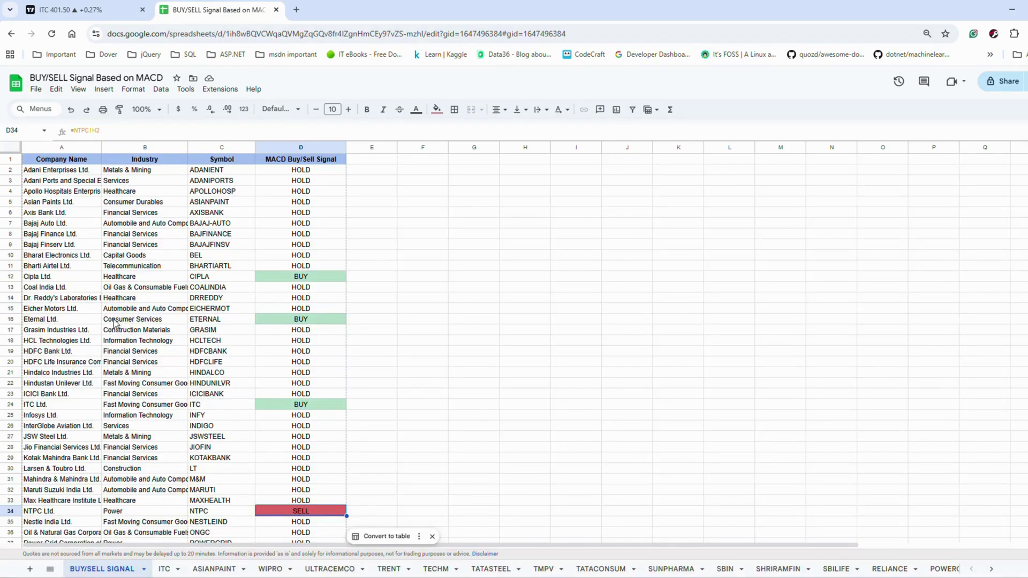
{"action": "scroll", "coordinate": [113, 323], "scroll_direction": "down", "scroll_amount": 2}
{"action": "scroll", "coordinate": [113, 324], "scroll_direction": "up", "scroll_amount": 2}
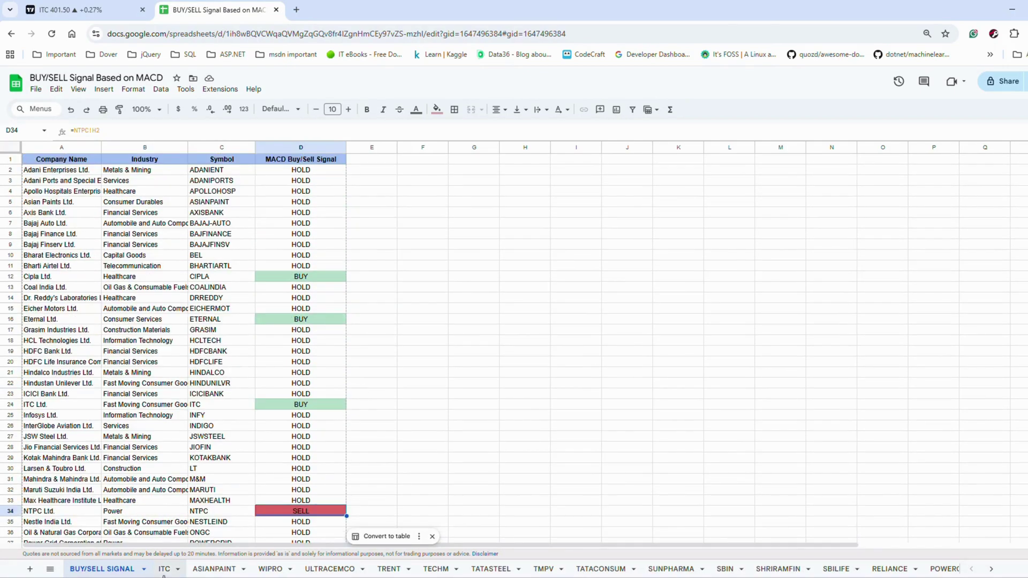
{"action": "left_click", "coordinate": [165, 568]}
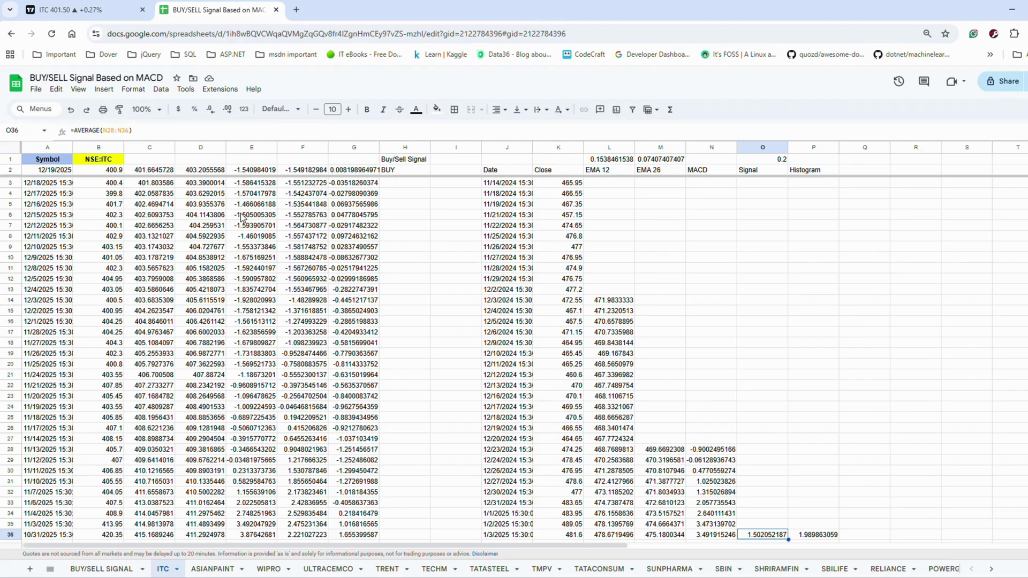
Return to the BUY/SELL SIGNAL sheet and add a new blank sheet after it.
{"action": "left_click", "coordinate": [102, 569]}
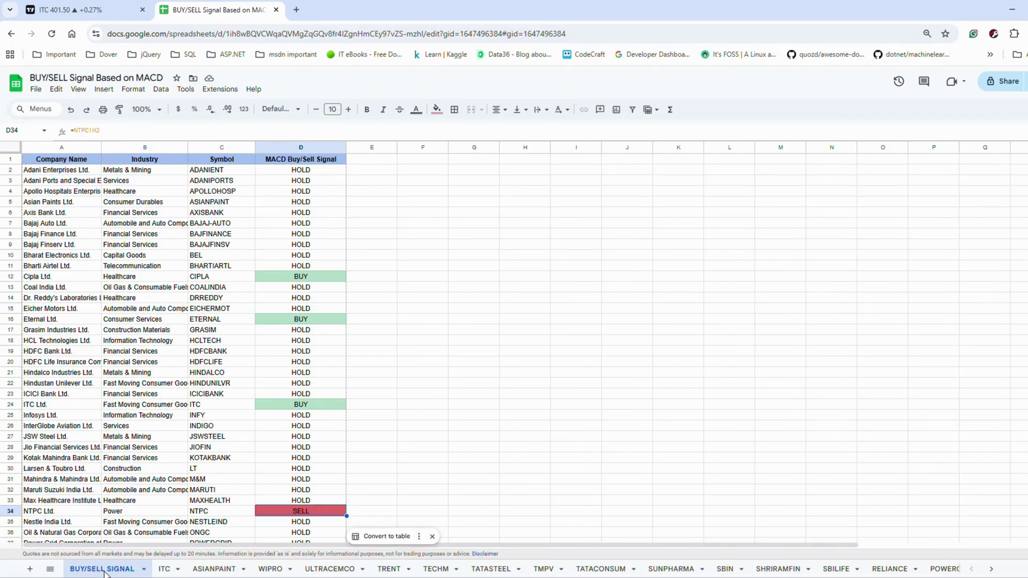
{"action": "right_click", "coordinate": [101, 575]}
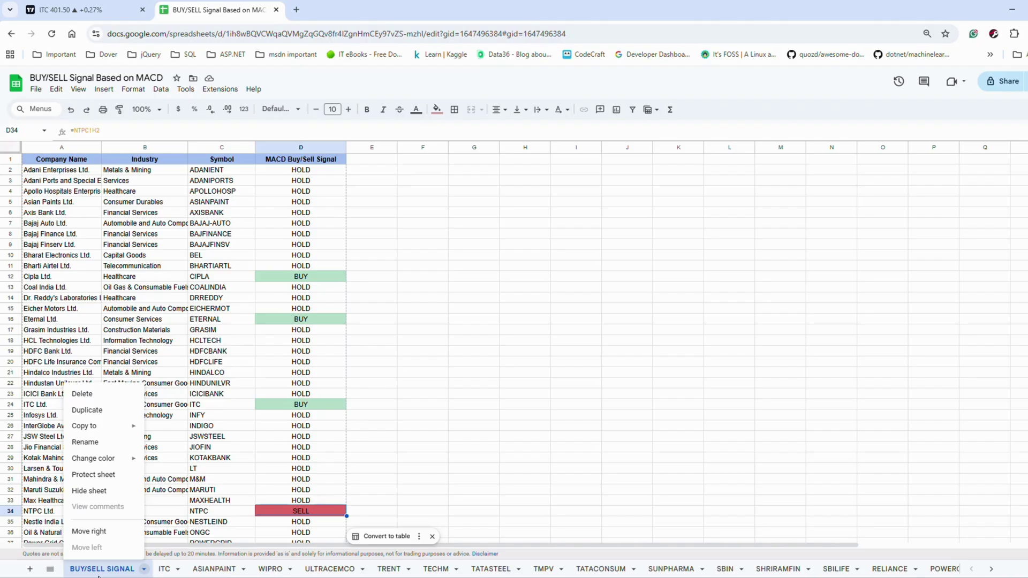
{"action": "left_click", "coordinate": [30, 568]}
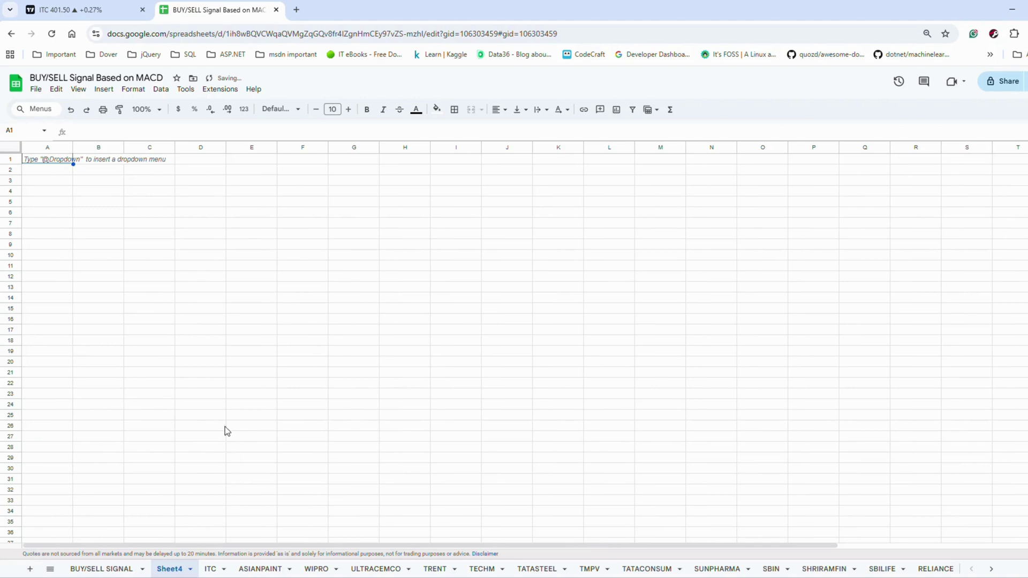
Start a GOOGLEFINANCE formula in cell J2 with the ticker "NSE:ITC" and the attribute "close".
{"action": "left_click", "coordinate": [503, 162]}
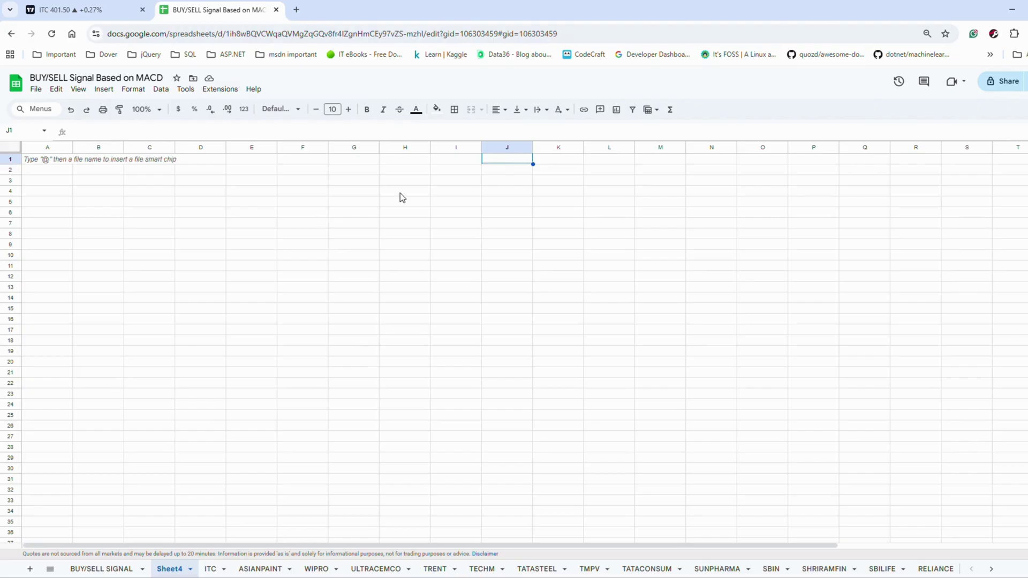
{"action": "left_click", "coordinate": [506, 167]}
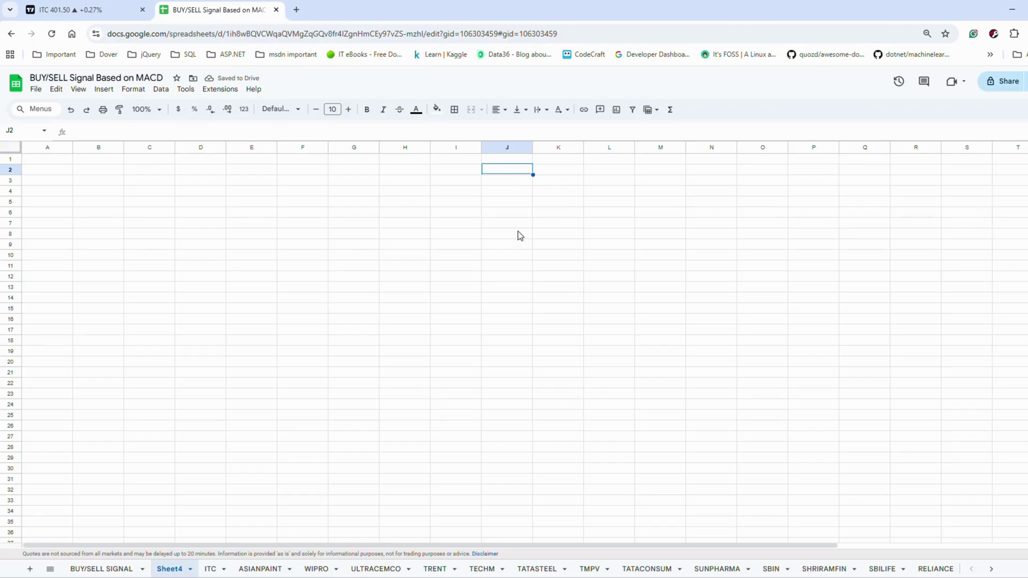
{"action": "double_click", "coordinate": [508, 171]}
{"action": "type", "text": "="}
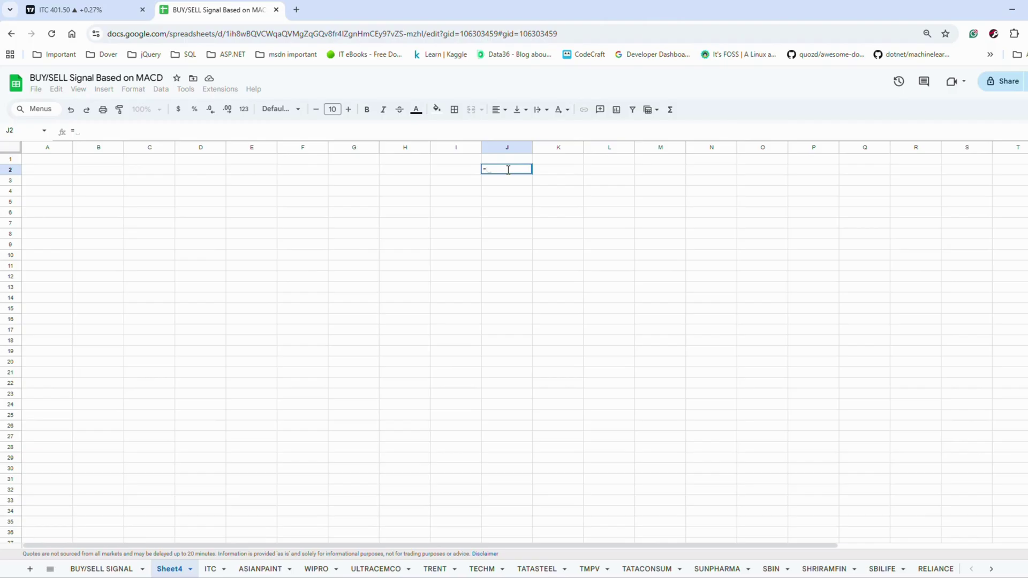
{"action": "type", "text": "Goo"}
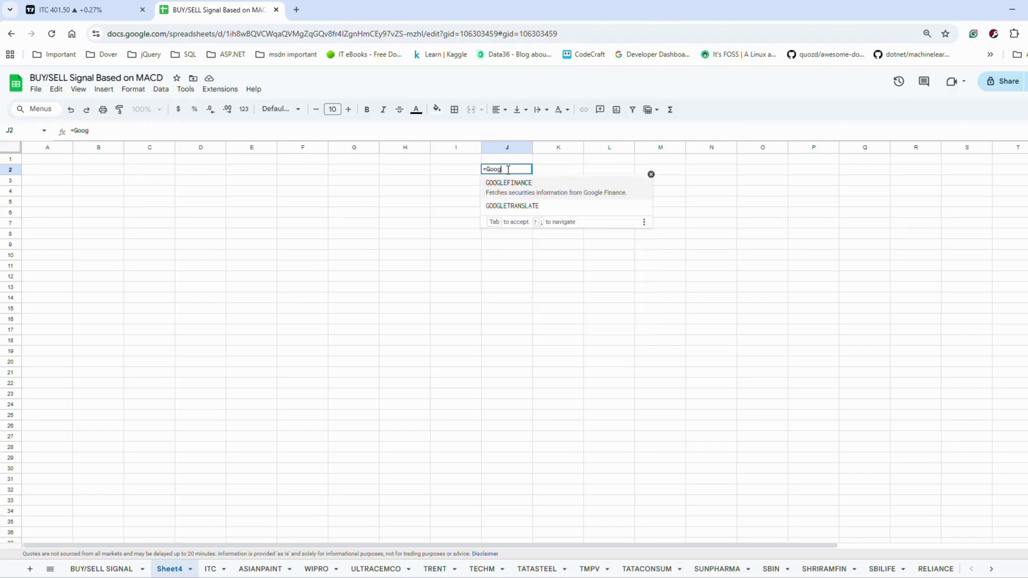
{"action": "type", "text": "g"}
{"action": "key", "text": "Tab"}
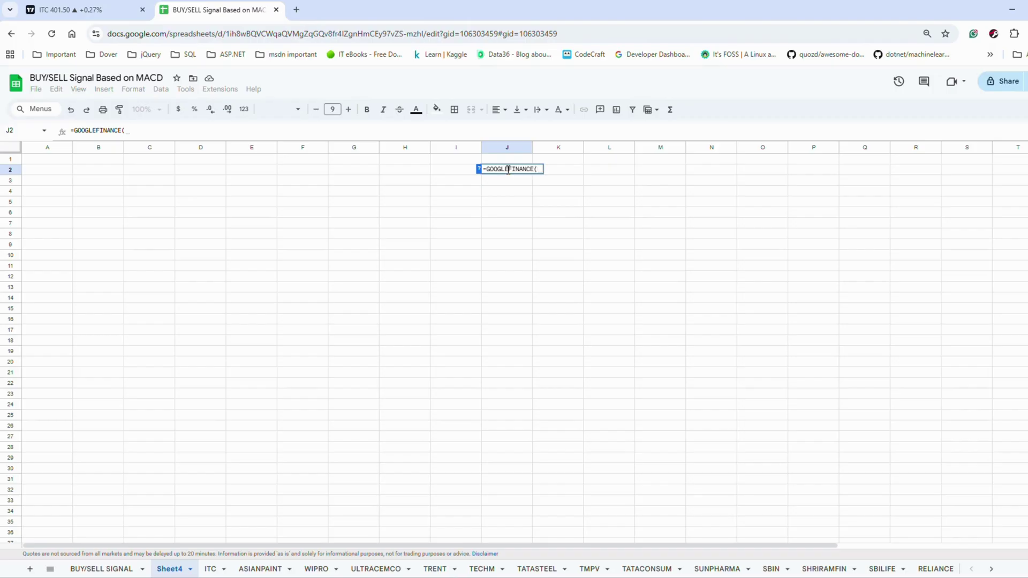
{"action": "type", "text": "\"\""}
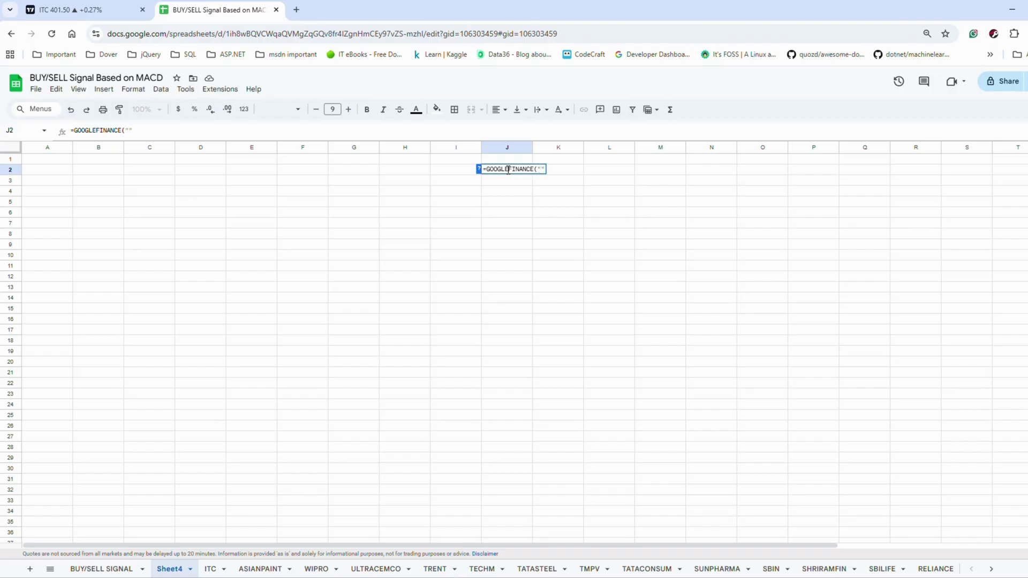
{"action": "type", "text": "NSE:ITC"}
{"action": "type", "text": ",\"\""}
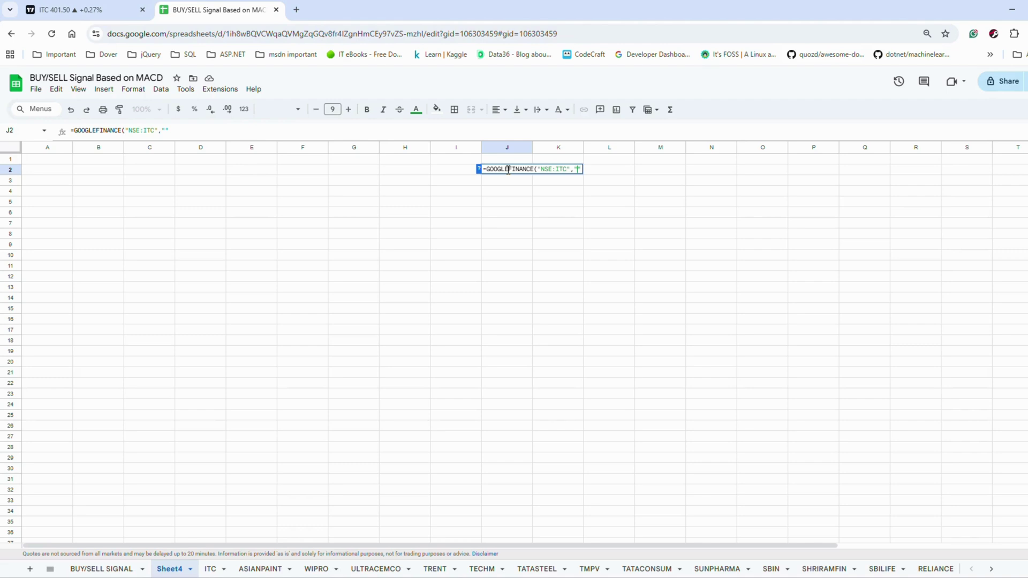
{"action": "type", "text": "close"}
{"action": "type", "text": ", "}
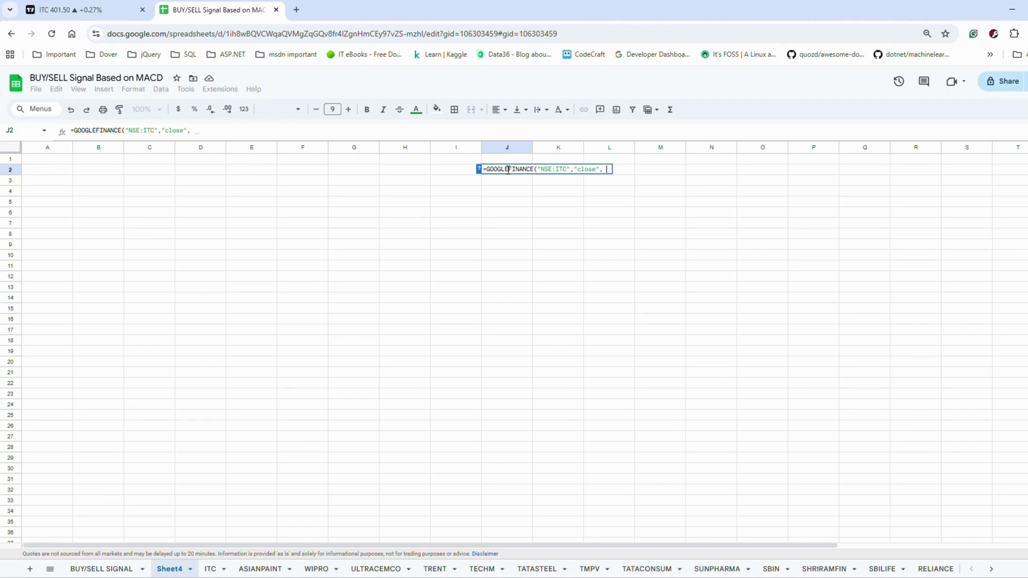
Complete the J2 formula with start date Today()-400, end date Today() and the interval "daily".
{"action": "type", "text": "Today("}
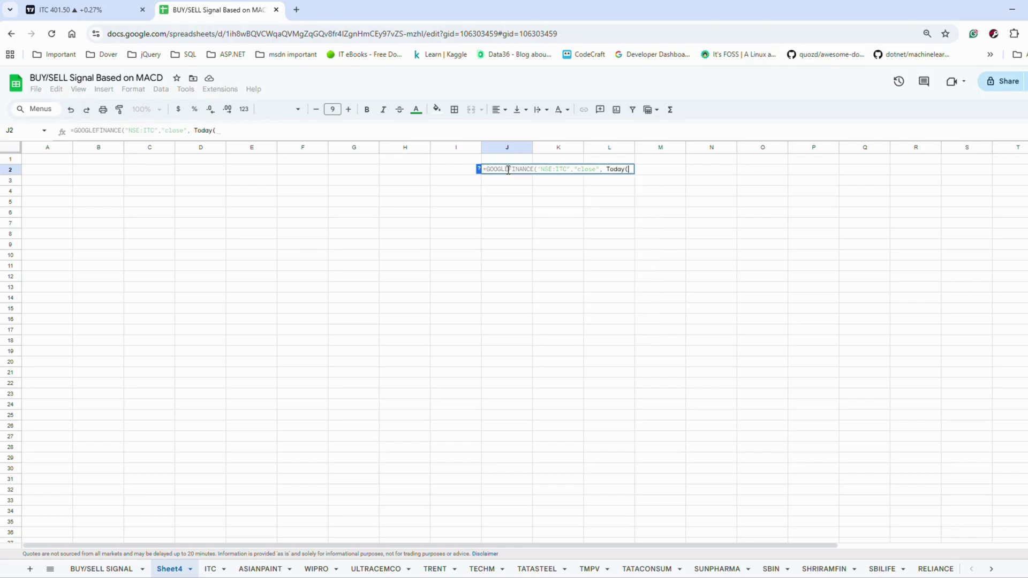
{"action": "type", "text": ")-"}
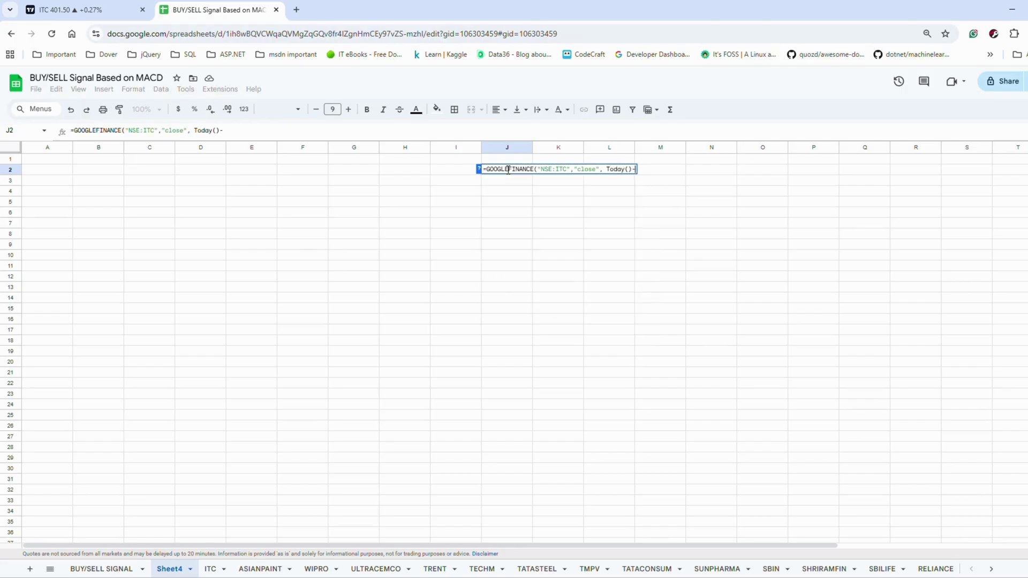
{"action": "type", "text": "400"}
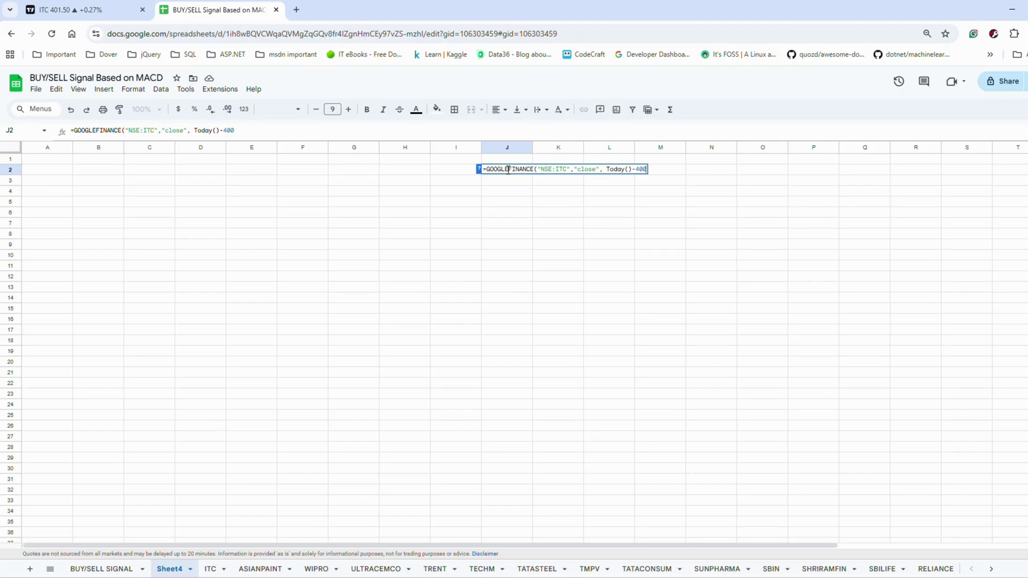
{"action": "type", "text": ", Today(), \""}
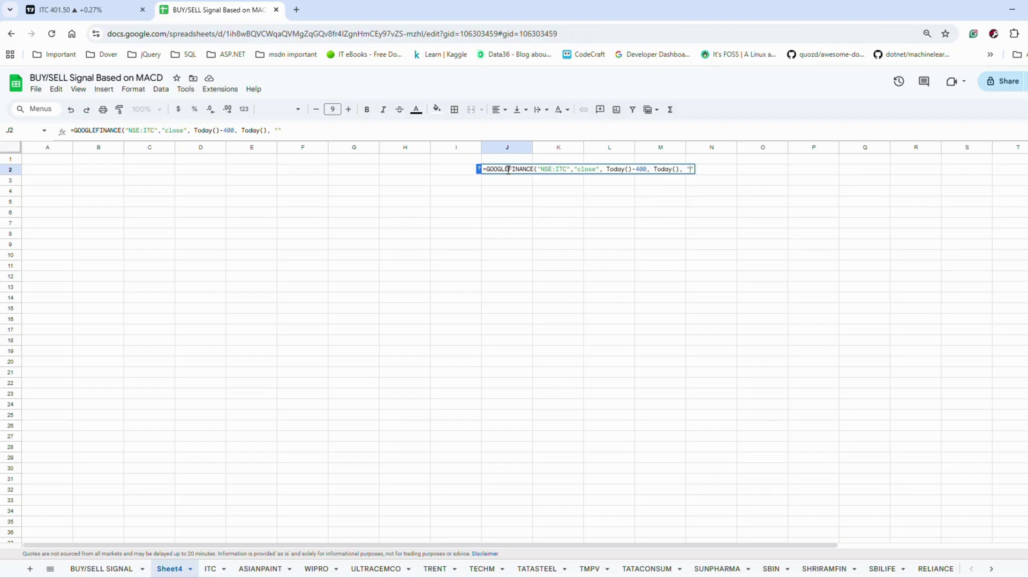
{"action": "type", "text": "dai;l"}
{"action": "key", "text": "BackSpace"}
{"action": "type", "text": "ly"}
{"action": "key", "text": "Return"}
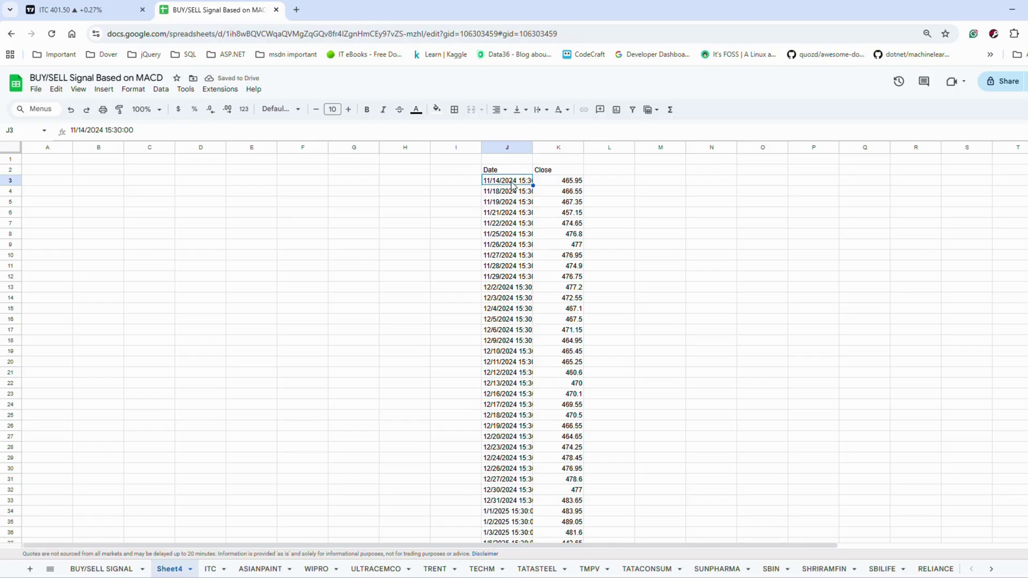
Review the fetched Date and Close rows down to the most recent trading day.
{"action": "scroll", "coordinate": [751, 246], "scroll_direction": "down", "scroll_amount": 20}
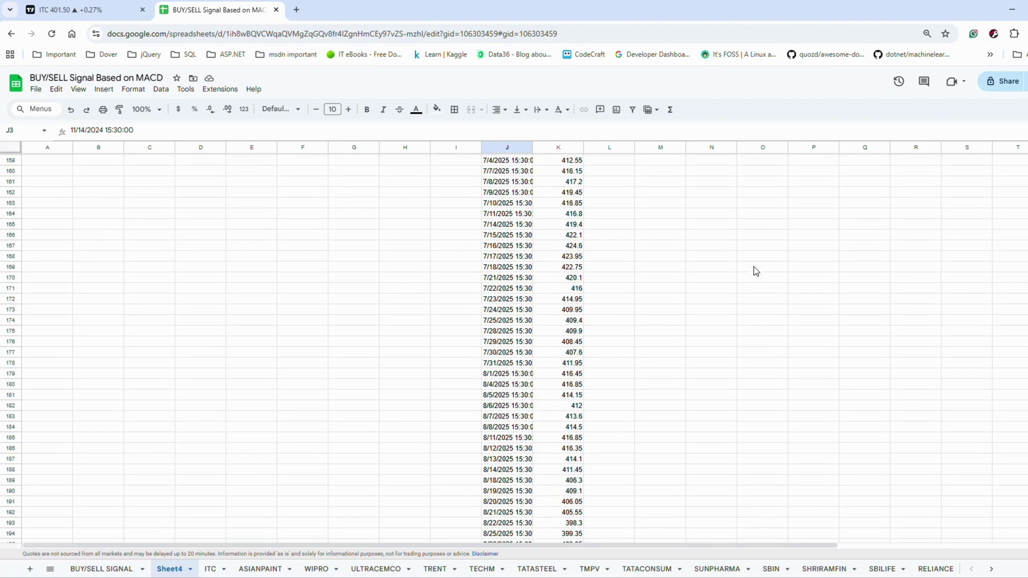
{"action": "scroll", "coordinate": [750, 271], "scroll_direction": "down", "scroll_amount": 10}
{"action": "scroll", "coordinate": [751, 270], "scroll_direction": "up", "scroll_amount": 2}
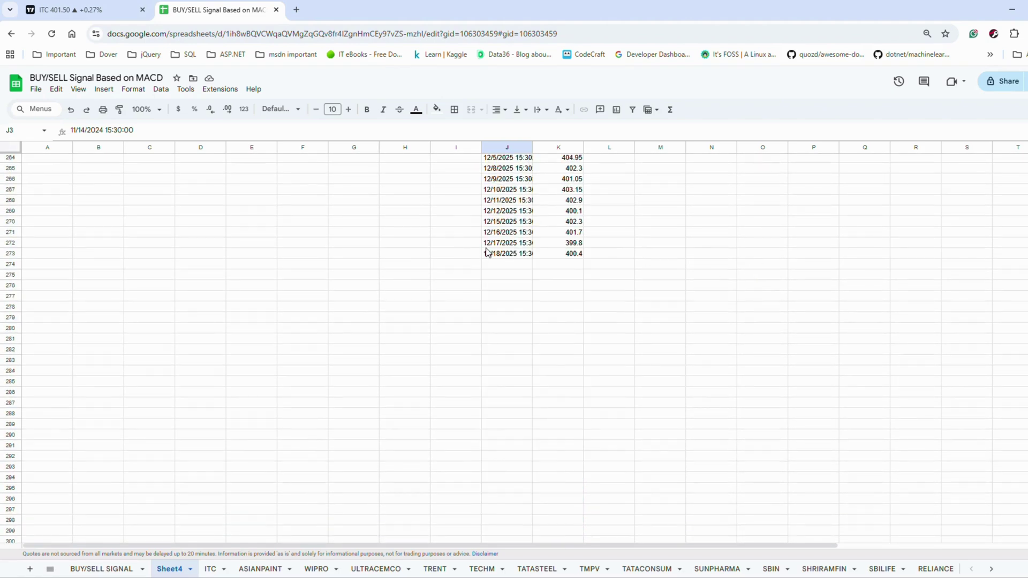
{"action": "left_click", "coordinate": [514, 256]}
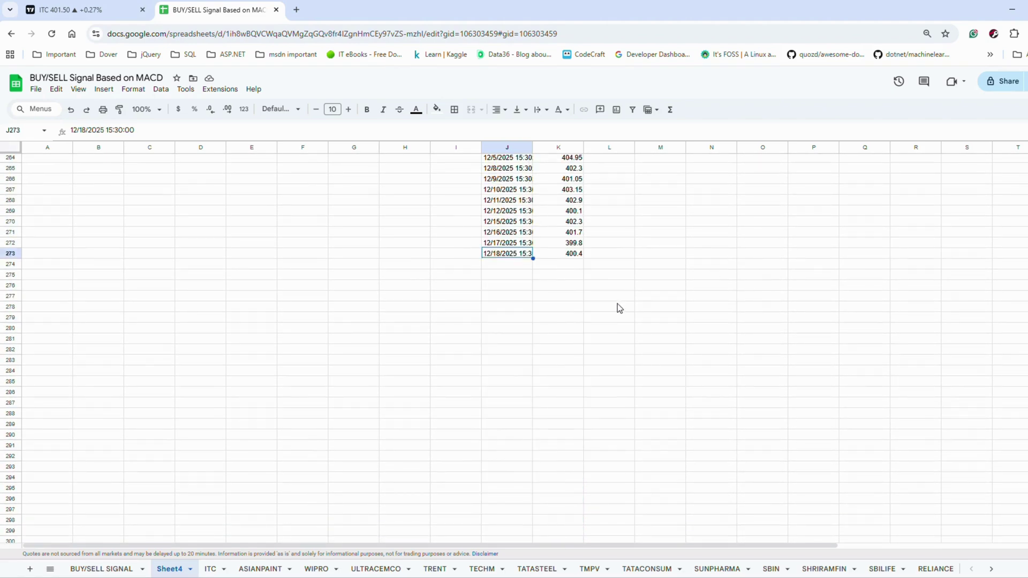
{"action": "scroll", "coordinate": [587, 320], "scroll_direction": "up", "scroll_amount": 20}
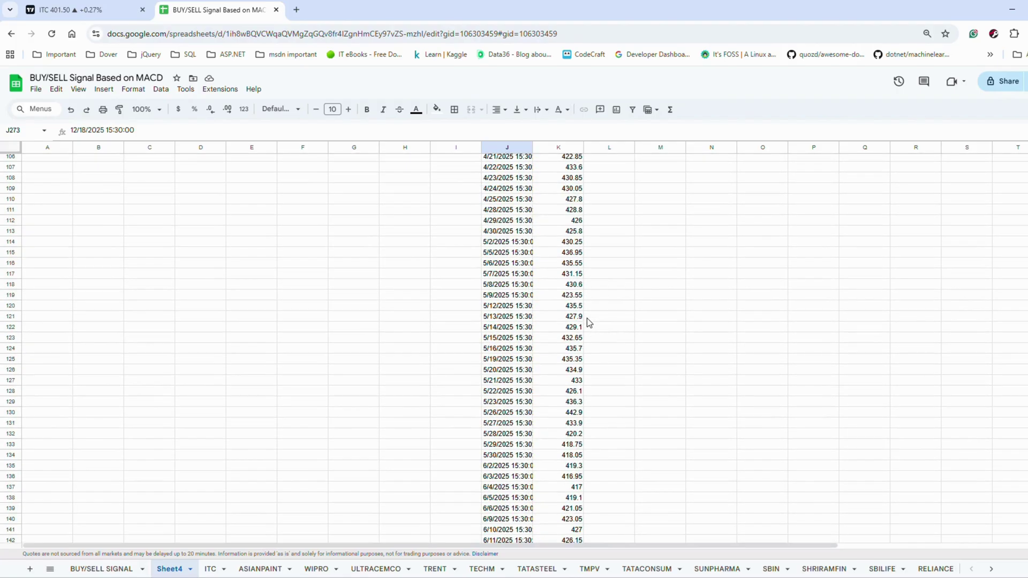
{"action": "scroll", "coordinate": [588, 322], "scroll_direction": "up", "scroll_amount": 12}
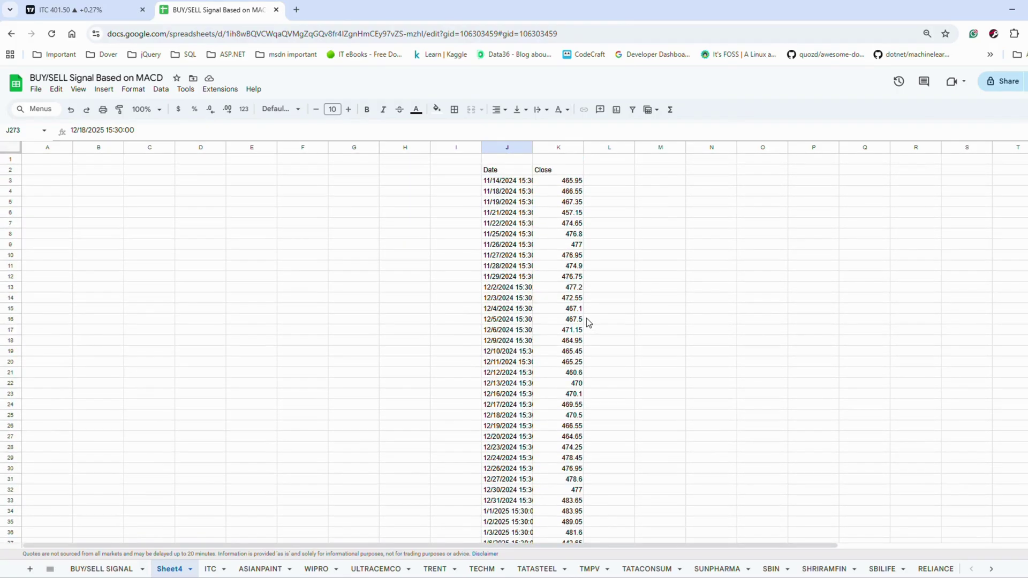
Enter the header "EMA 12" in cell L2, beside the Close column.
{"action": "left_click", "coordinate": [612, 173]}
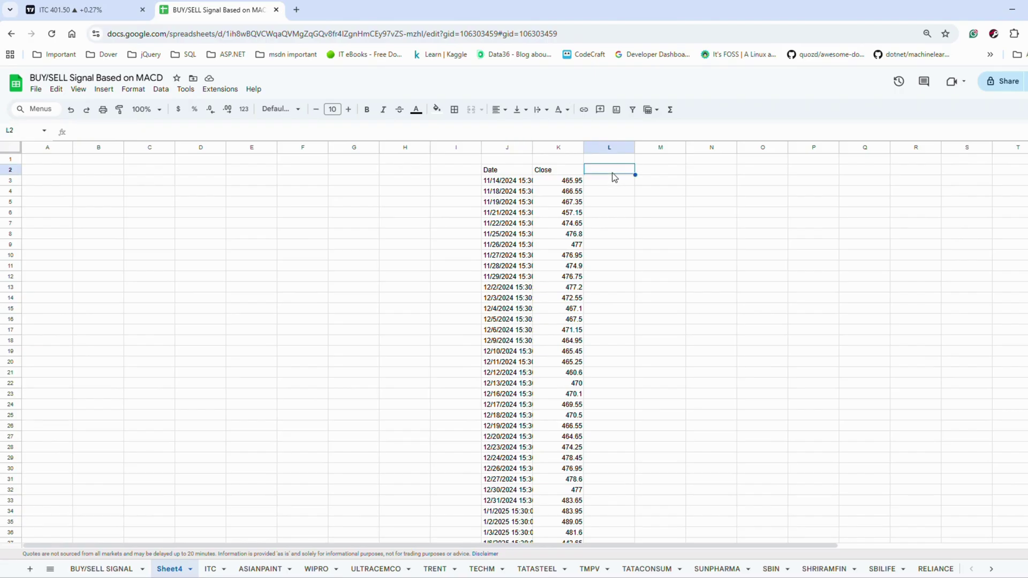
{"action": "double_click", "coordinate": [612, 170]}
{"action": "type", "text": "EMA12"}
{"action": "key", "text": "Left"}
{"action": "key", "text": "Left"}
{"action": "left_click", "coordinate": [618, 191]}
Calculate the first EMA 12 value in L14 as the AVERAGE of K3:K14 and decline the suggested autofill.
{"action": "left_click_drag", "start_coordinate": [576, 185], "coordinate": [575, 299]}
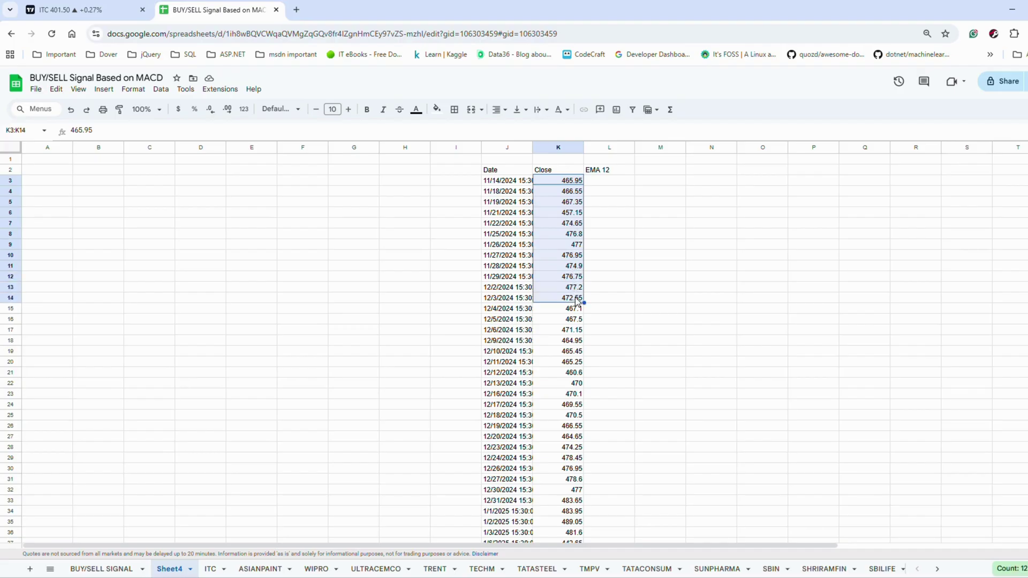
{"action": "left_click", "coordinate": [602, 298]}
{"action": "type", "text": "="}
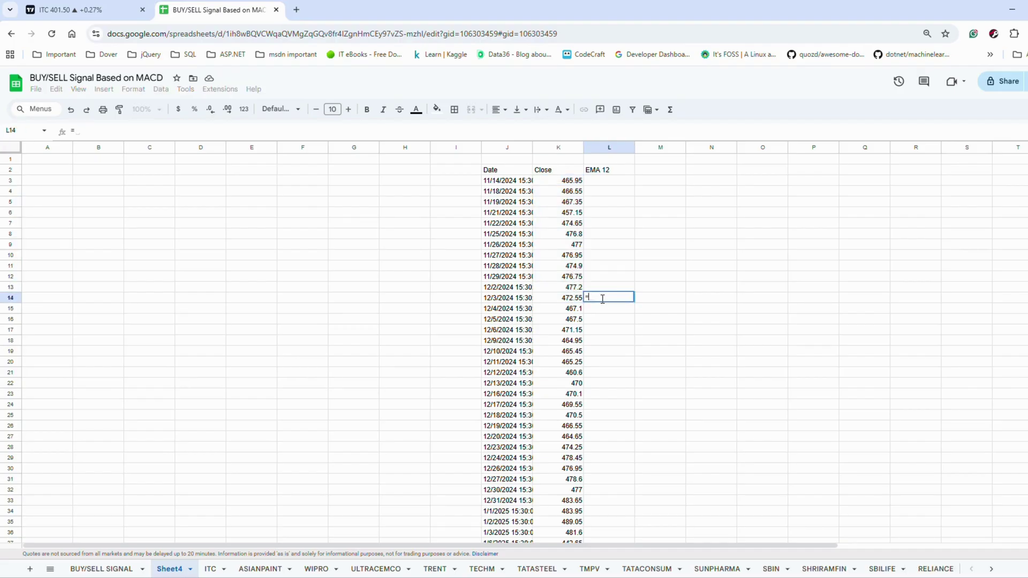
{"action": "type", "text": "AVERAGE"}
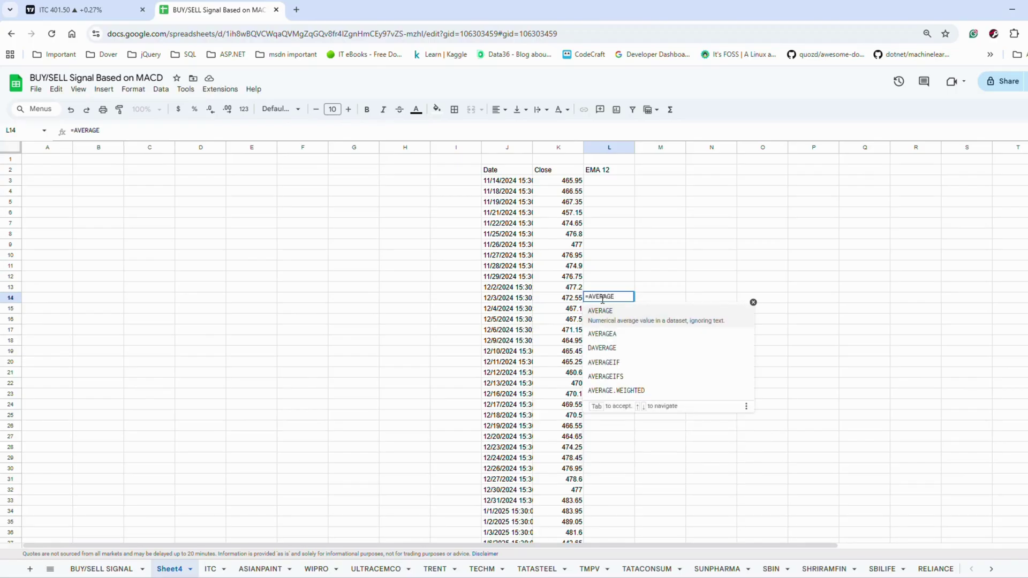
{"action": "type", "text": "("}
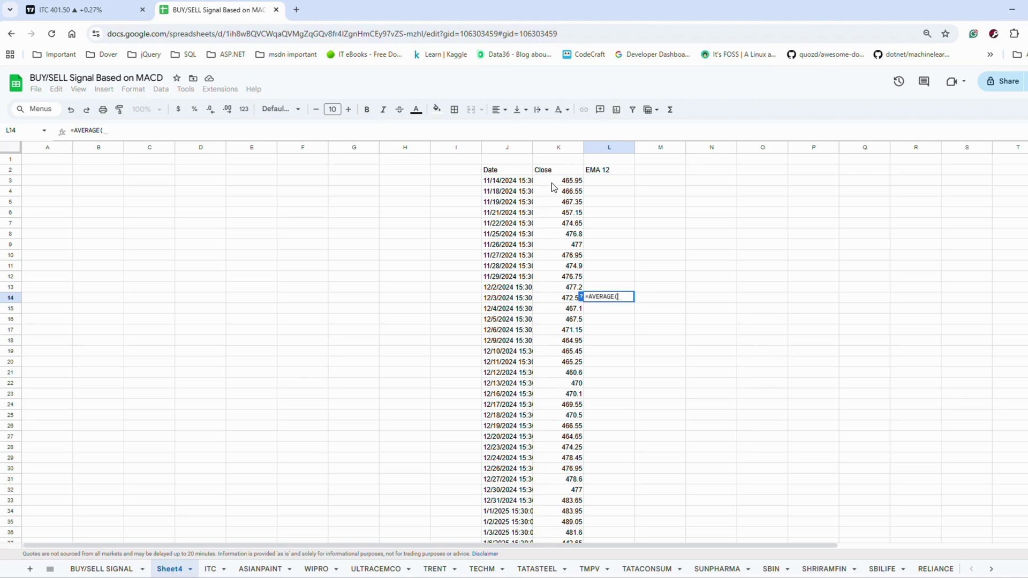
{"action": "left_click_drag", "start_coordinate": [558, 181], "coordinate": [563, 301]}
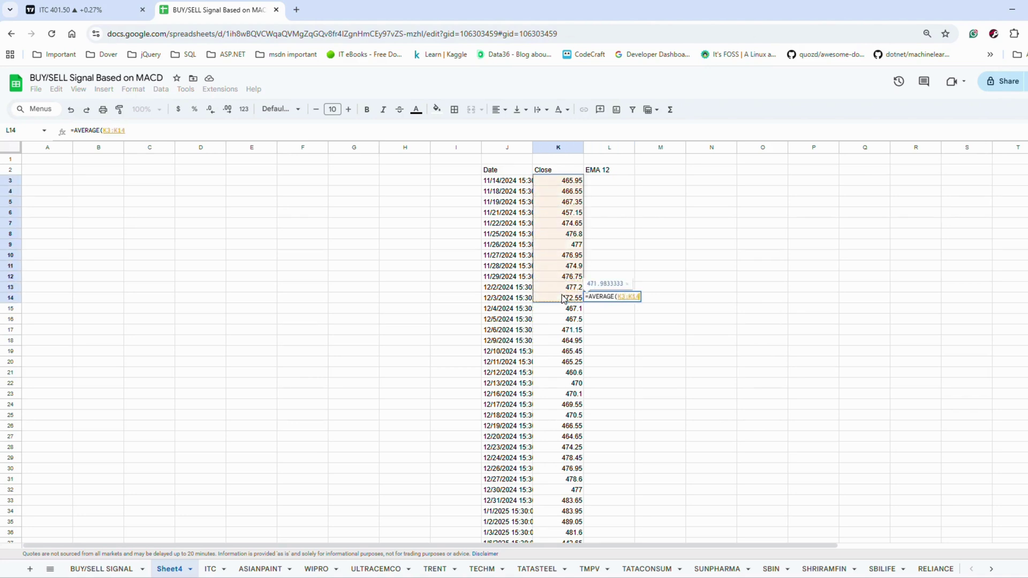
{"action": "key", "text": "Return"}
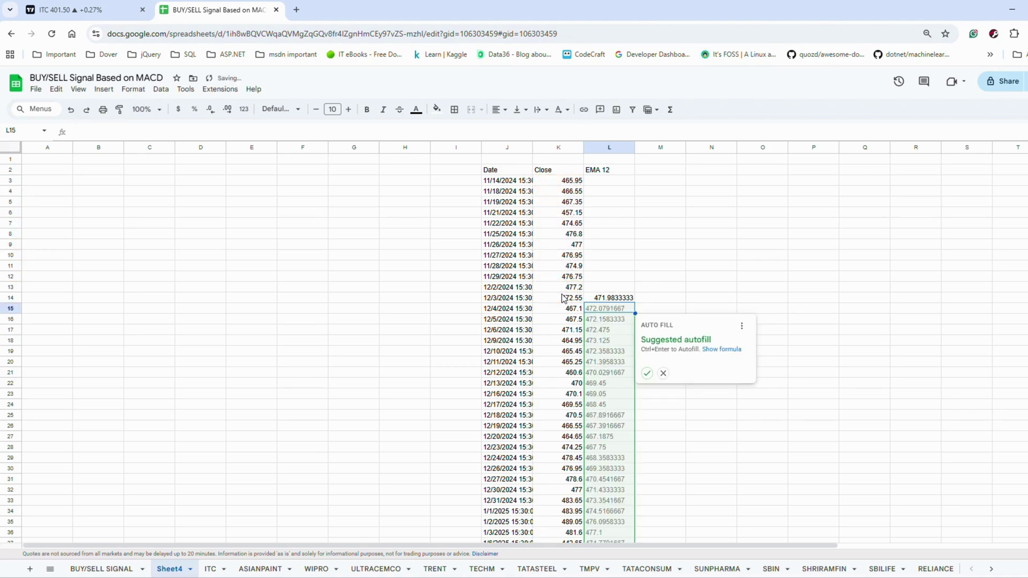
{"action": "left_click", "coordinate": [663, 373]}
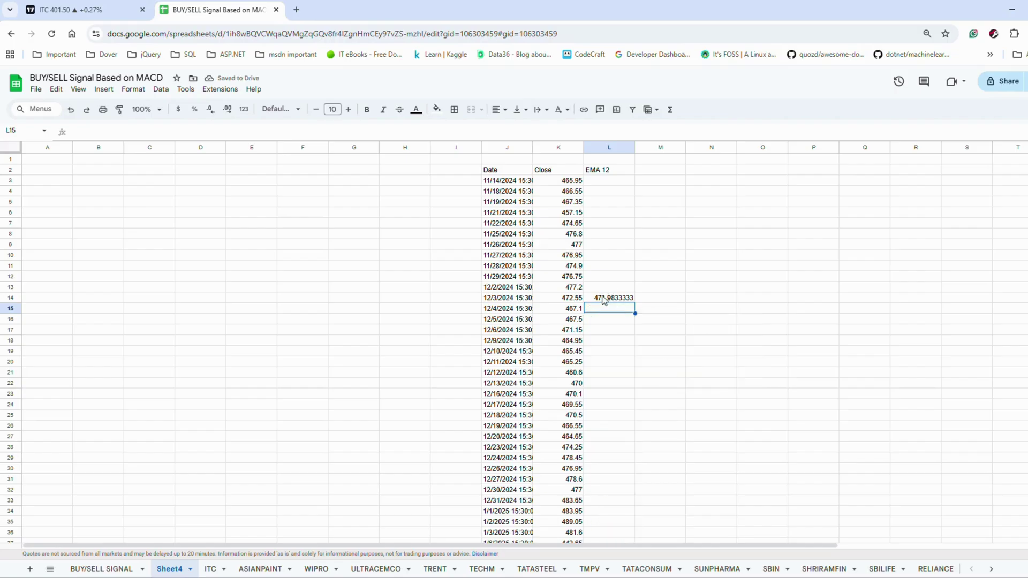
{"action": "left_click", "coordinate": [609, 299]}
{"action": "left_click", "coordinate": [609, 310]}
{"action": "double_click", "coordinate": [610, 309]}
{"action": "left_click", "coordinate": [680, 296]}
Enter the EMA 12 smoothing factor =2/(1+12) in cell L1 above the header.
{"action": "left_click", "coordinate": [608, 159]}
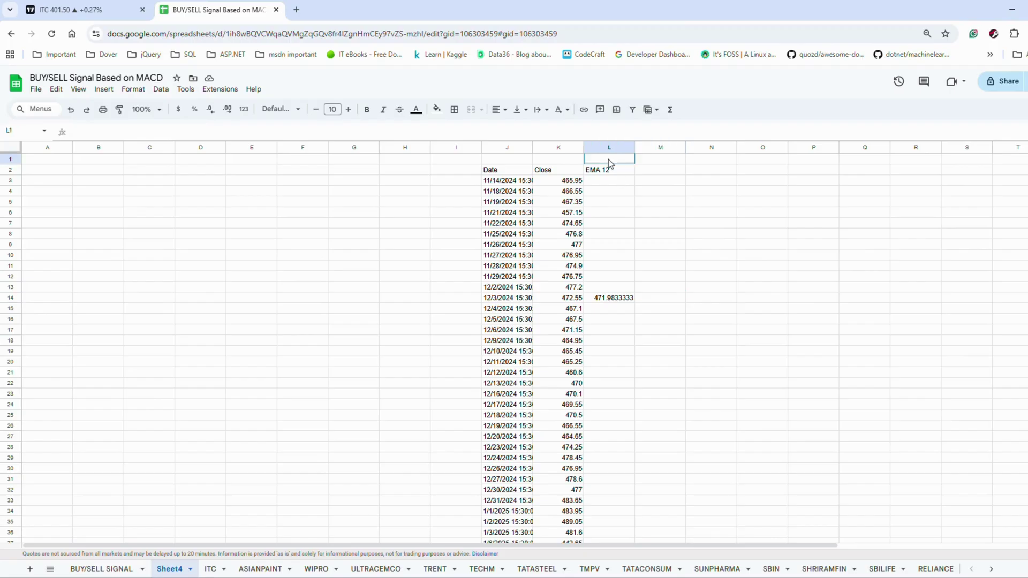
{"action": "double_click", "coordinate": [609, 159]}
{"action": "type", "text": "="}
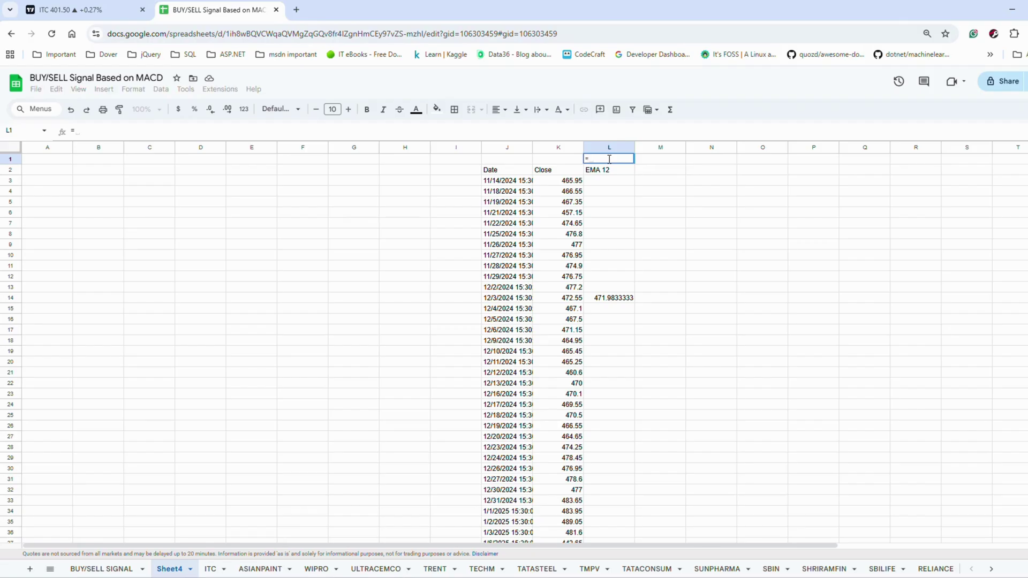
{"action": "type", "text": "2"}
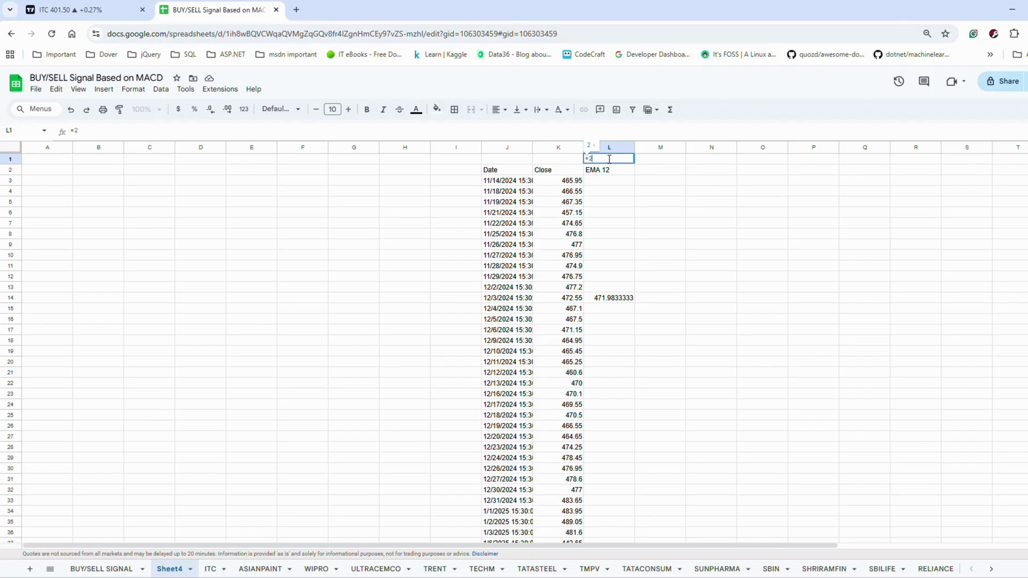
{"action": "type", "text": "*("}
{"action": "type", "text": "1+"}
{"action": "type", "text": "12"}
{"action": "key", "text": "Left"}
{"action": "key", "text": "Left"}
{"action": "key", "text": "Left"}
{"action": "key", "text": "Left"}
{"action": "key", "text": "Left"}
{"action": "key", "text": "BackSpace"}
{"action": "type", "text": "/"}
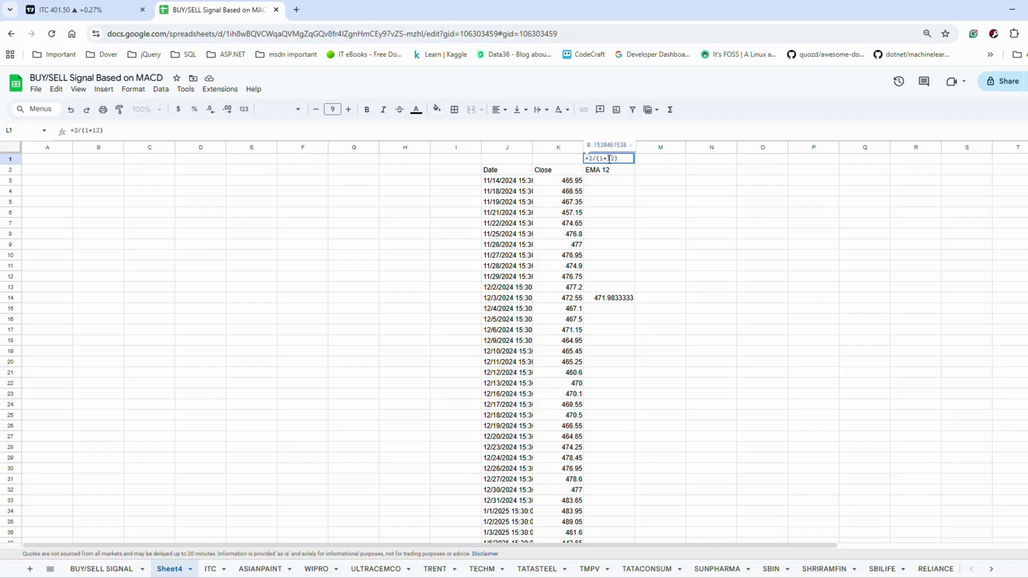
{"action": "key", "text": "Return"}
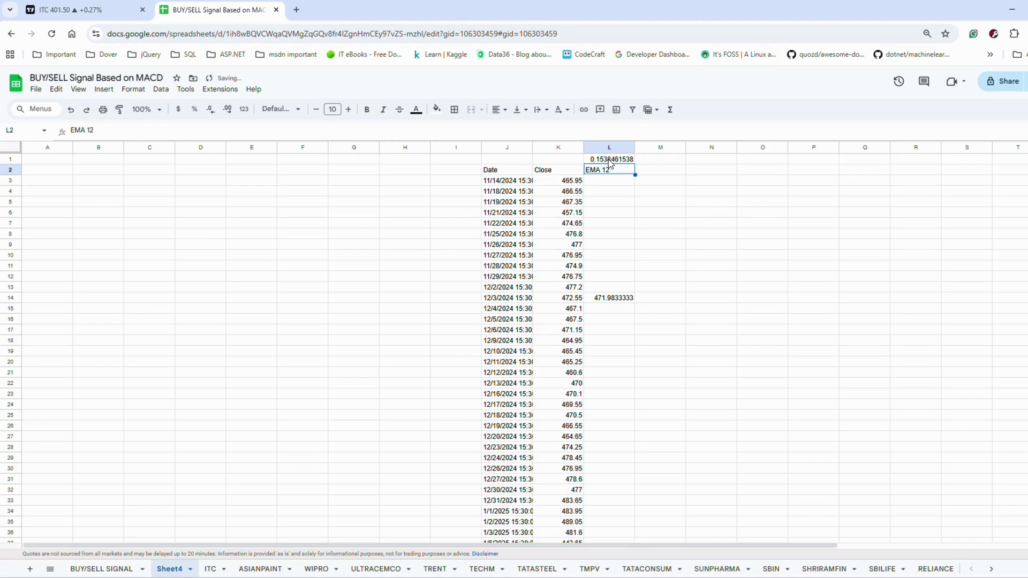
{"action": "left_click", "coordinate": [603, 160]}
Enter the header "EMA 26" in M2 and its smoothing factor =2/(1+26) in M1.
{"action": "left_click", "coordinate": [659, 170]}
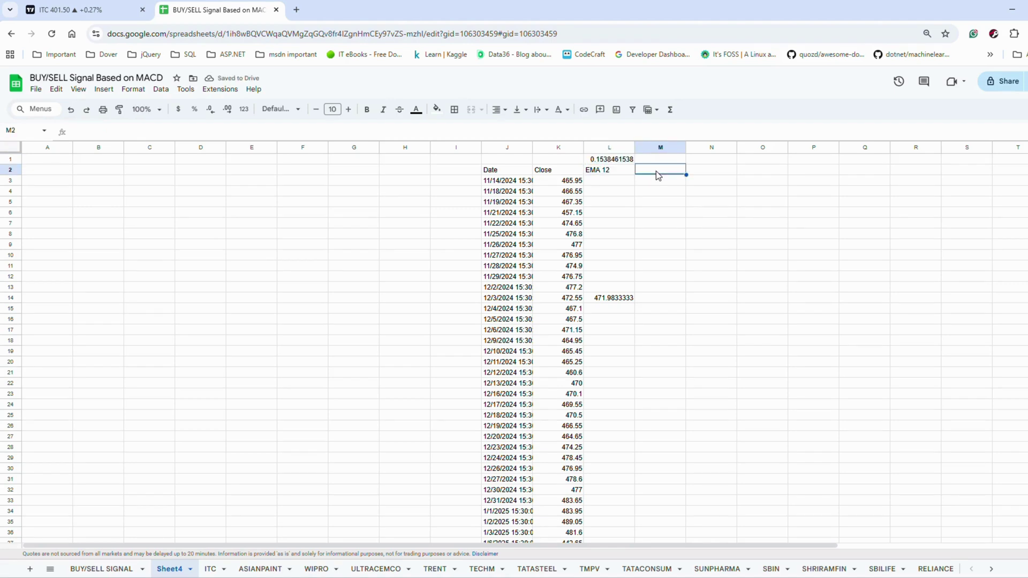
{"action": "type", "text": "EMA 26"}
{"action": "double_click", "coordinate": [657, 158]}
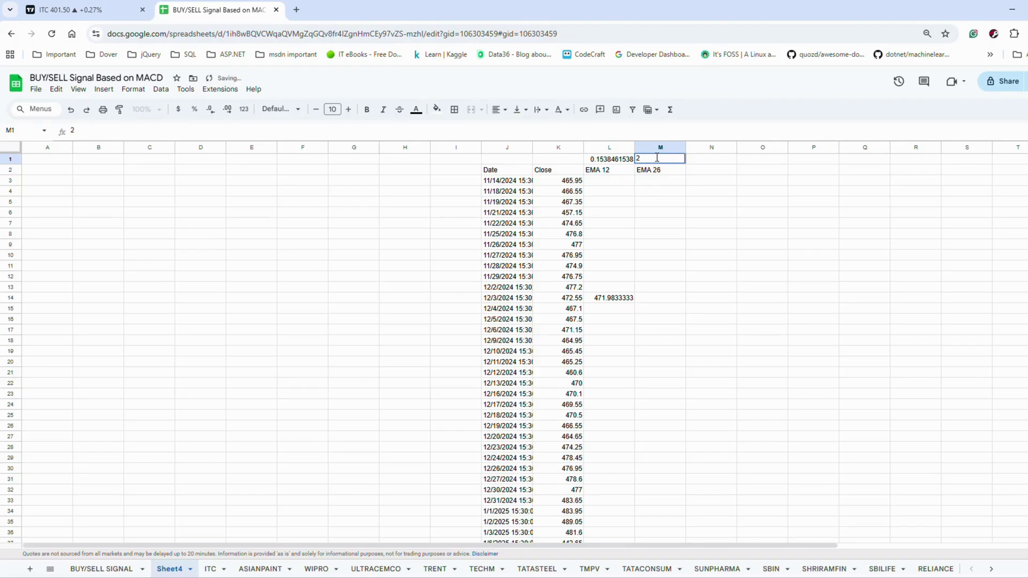
{"action": "key", "text": "BackSpace"}
{"action": "type", "text": "="}
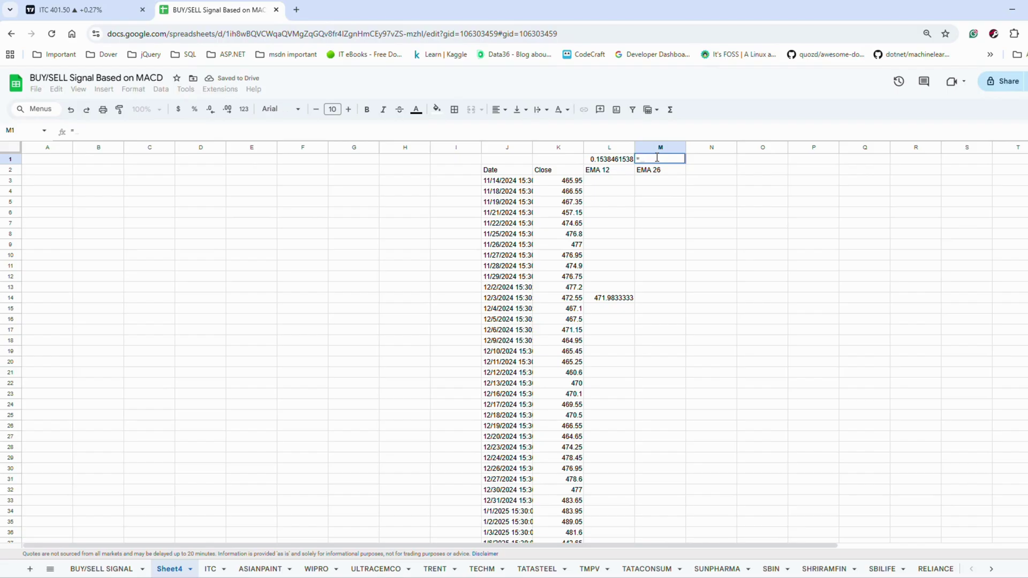
{"action": "type", "text": "2/()"}
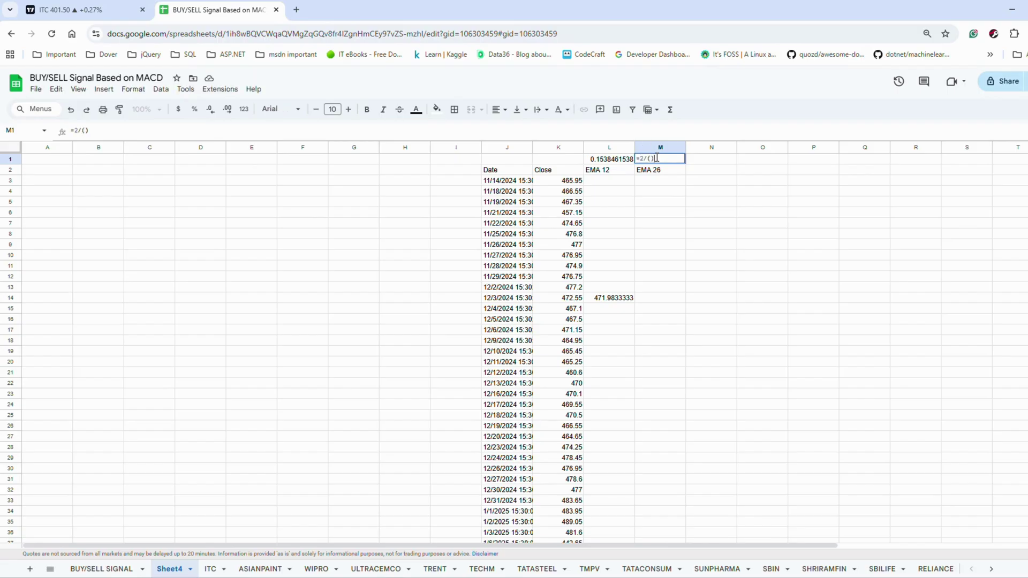
{"action": "key", "text": "Left"}
{"action": "type", "text": "1+26"}
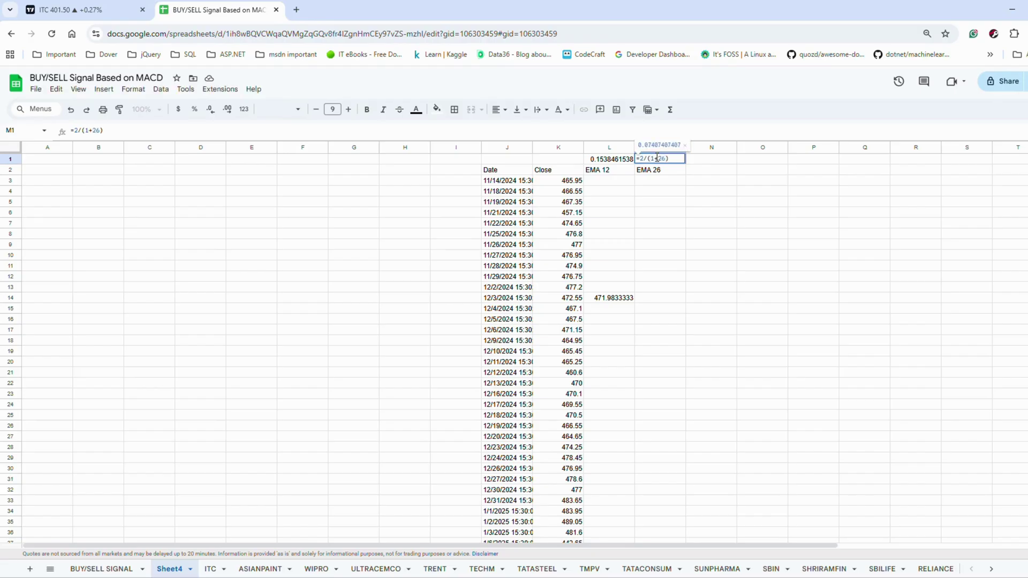
{"action": "key", "text": "Return"}
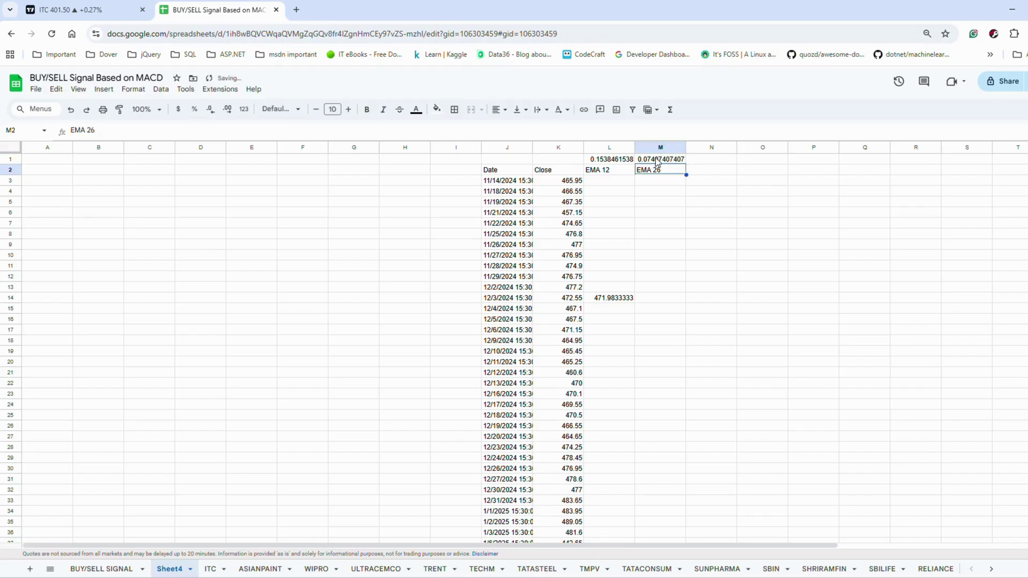
Enter the recursive EMA 12 formula =($L$1*K15)+(1-$L$1)*L14 in cell L15.
{"action": "left_click", "coordinate": [613, 162]}
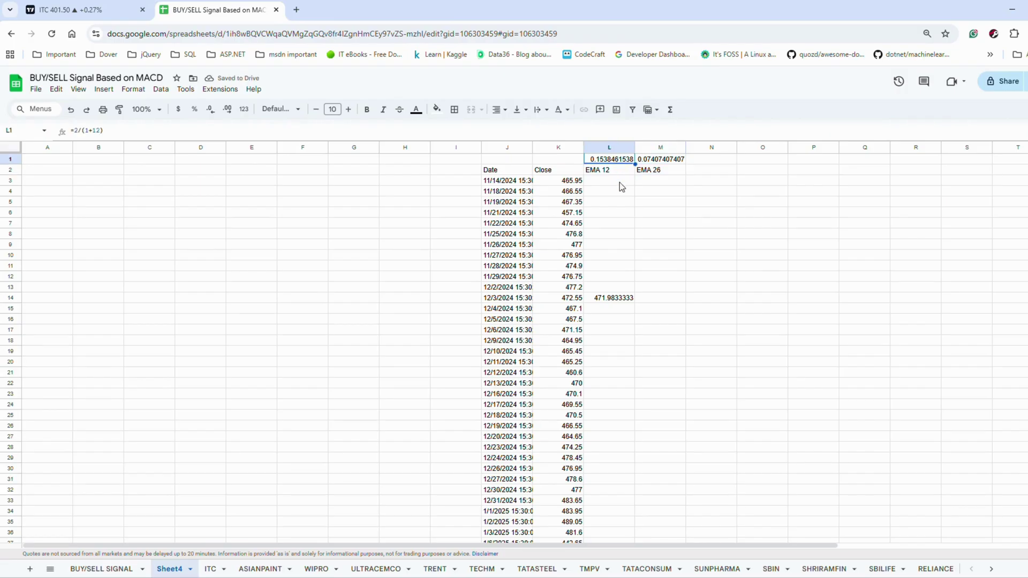
{"action": "left_click", "coordinate": [604, 309]}
{"action": "double_click", "coordinate": [603, 309]}
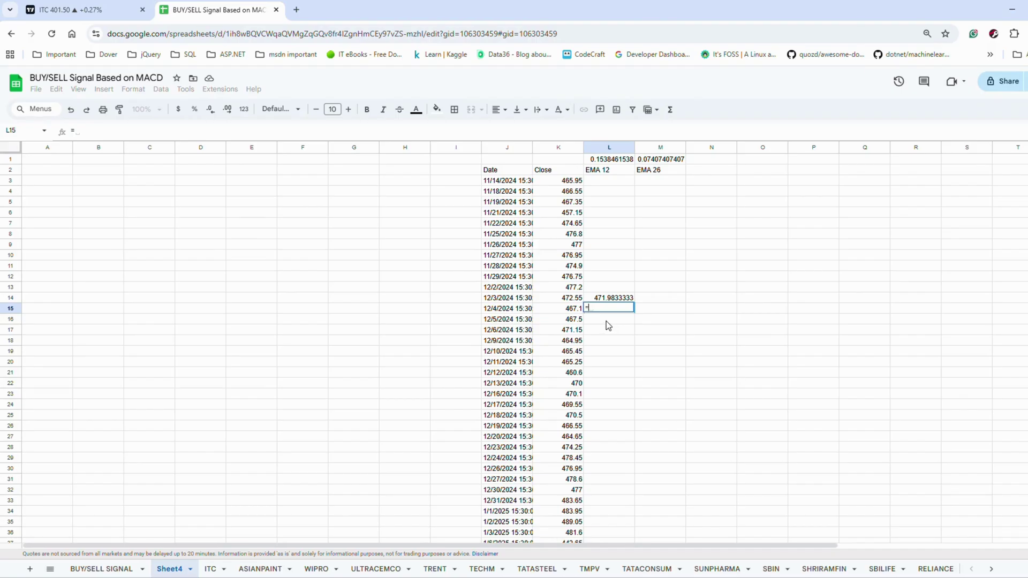
{"action": "type", "text": "()"}
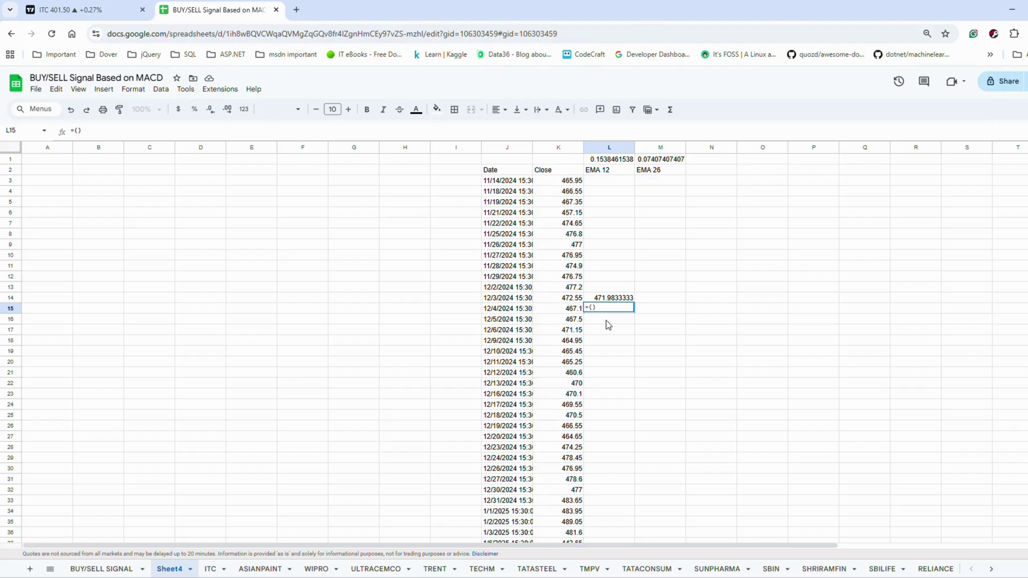
{"action": "type", "text": "$L$1*K15)+(1-$L$1)*L14"}
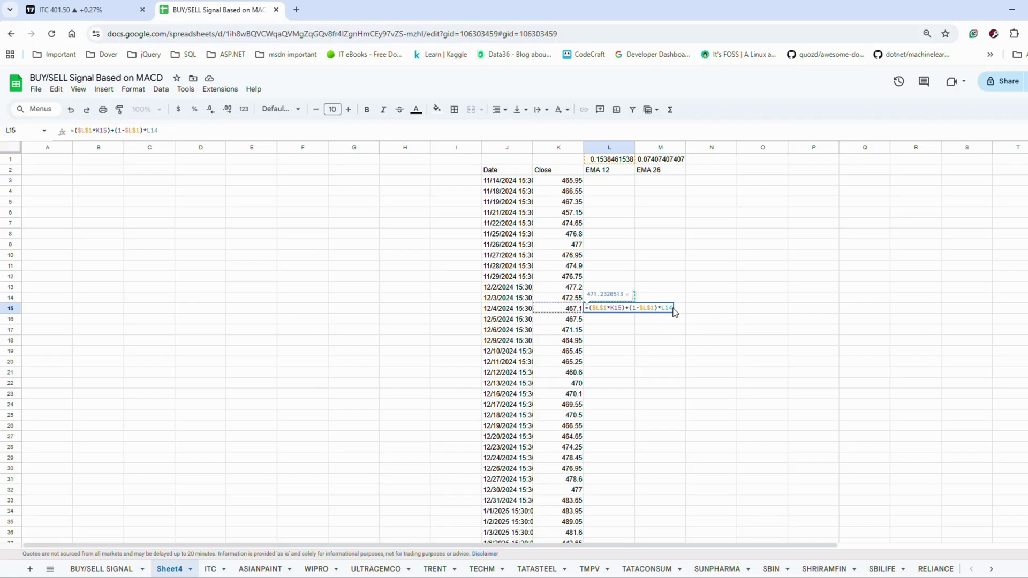
{"action": "key", "text": "Return"}
Fill the L15 formula down all the price rows and extend it past the last date from L273 to L280.
{"action": "left_click", "coordinate": [612, 312]}
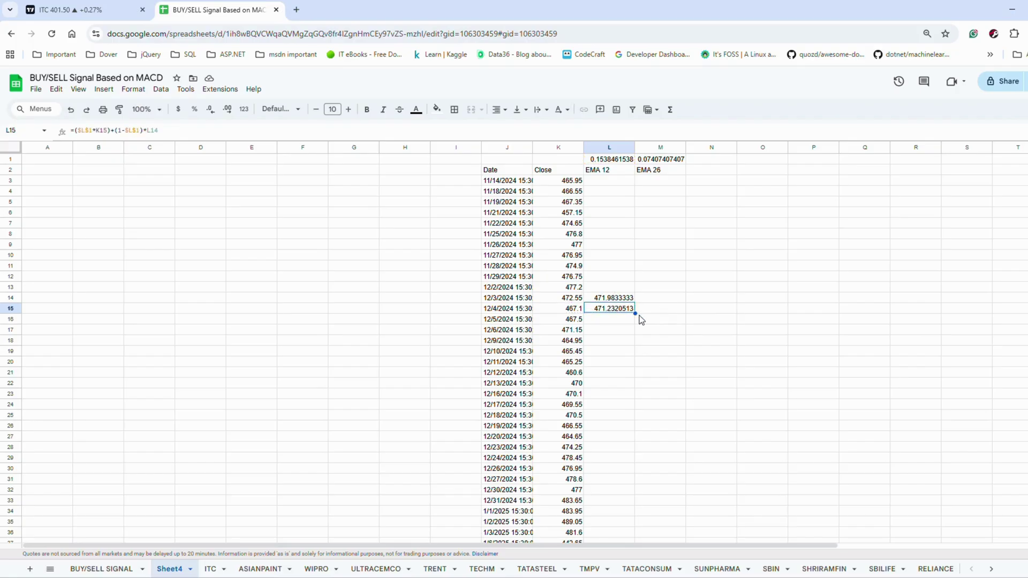
{"action": "double_click", "coordinate": [635, 313]}
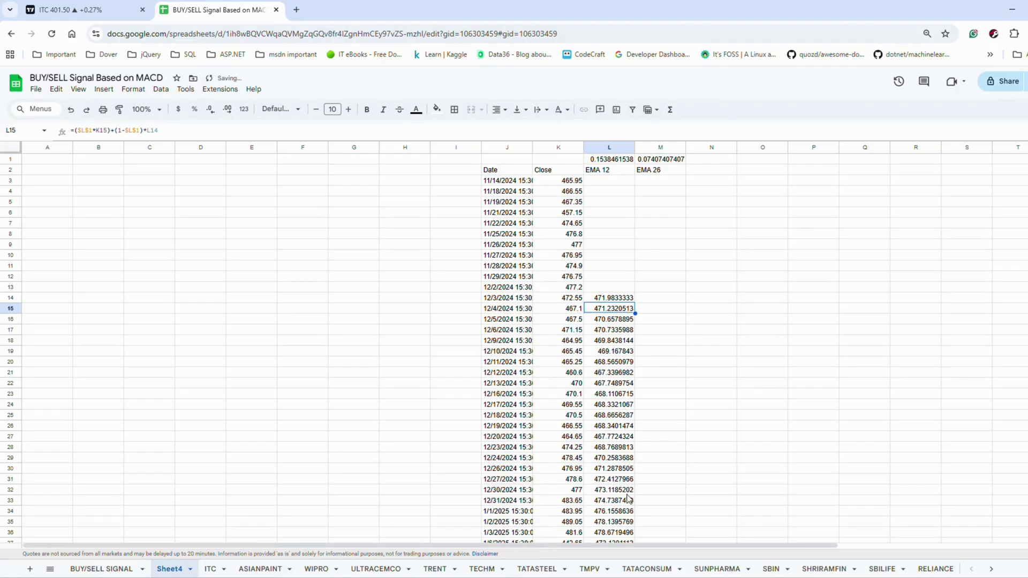
{"action": "scroll", "coordinate": [621, 385], "scroll_direction": "down", "scroll_amount": 10}
{"action": "scroll", "coordinate": [620, 384], "scroll_direction": "down", "scroll_amount": 20}
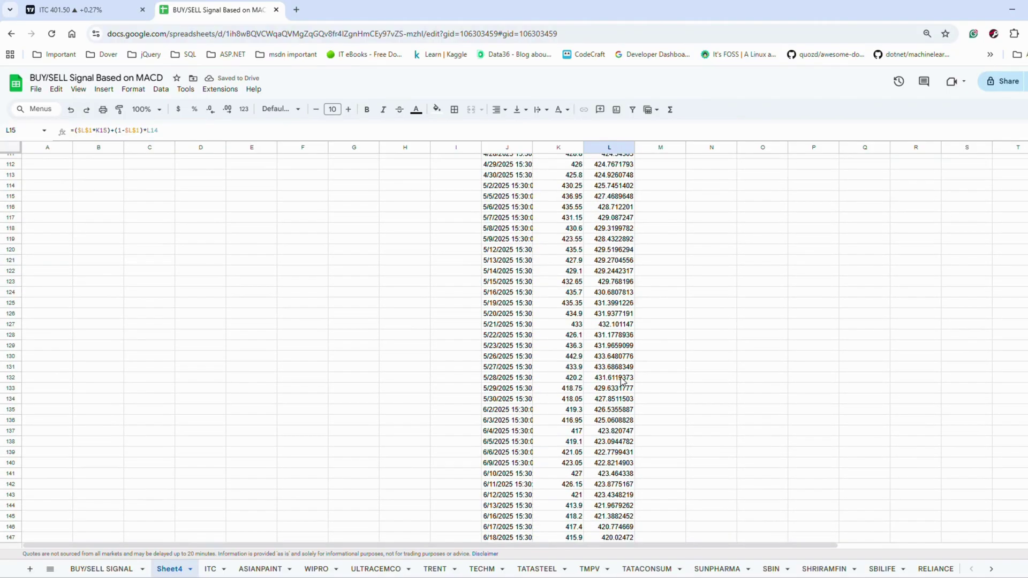
{"action": "scroll", "coordinate": [620, 379], "scroll_direction": "down", "scroll_amount": 5}
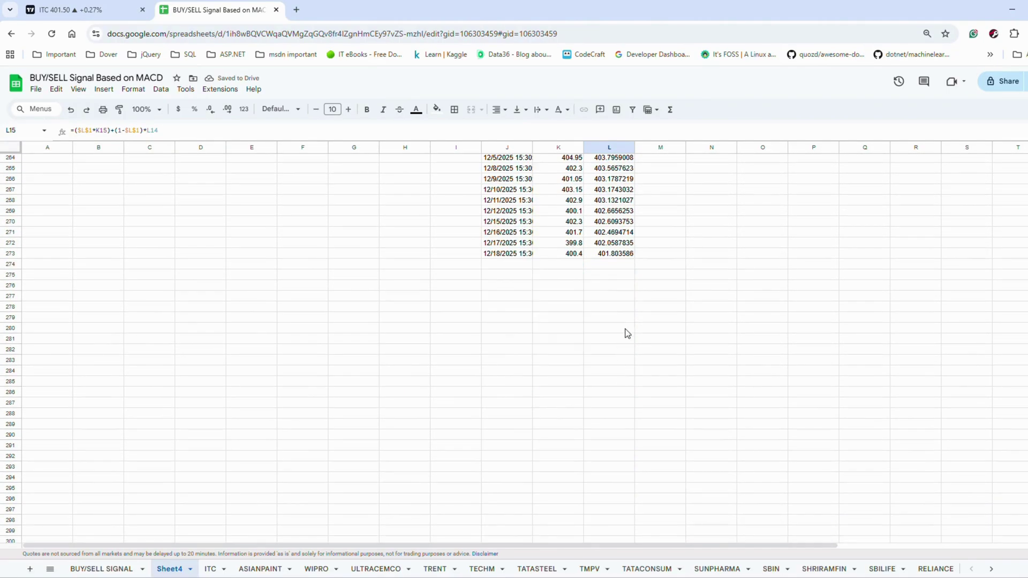
{"action": "left_click", "coordinate": [620, 254]}
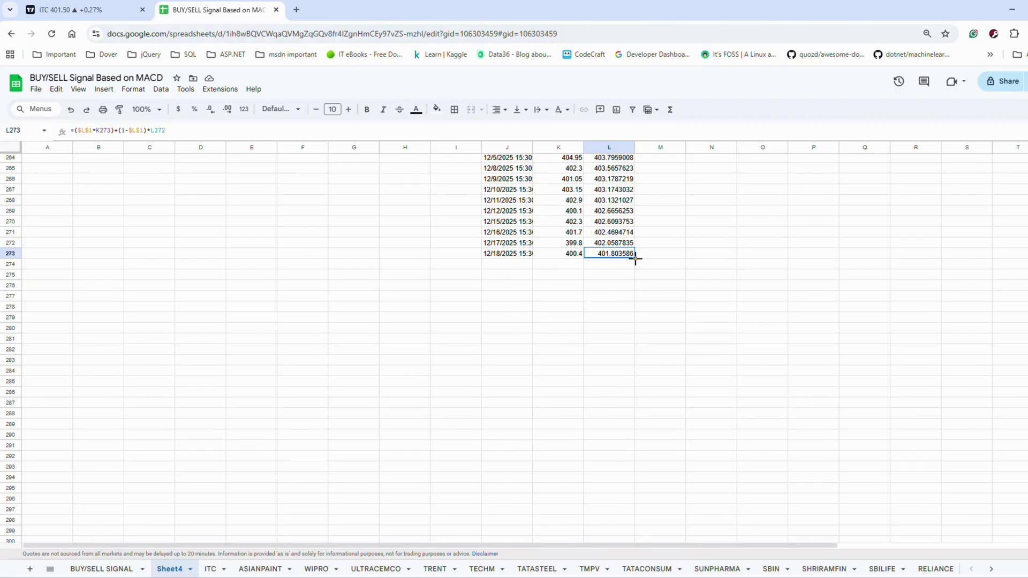
{"action": "left_click_drag", "start_coordinate": [634, 258], "coordinate": [624, 332]}
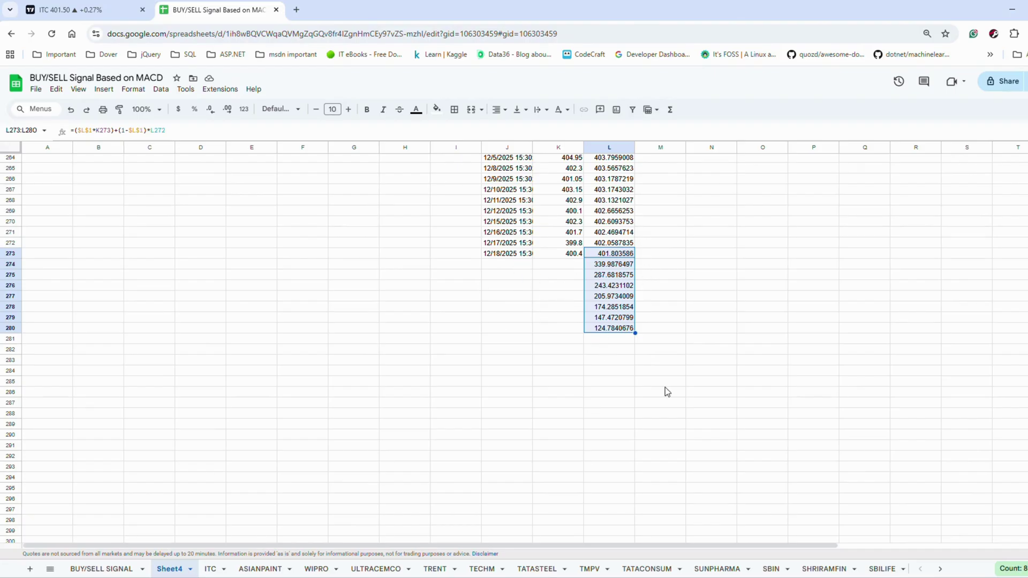
Try to seed the EMA 26 column in M28 with the average of the first 26 closing prices, K3:K28.
{"action": "scroll", "coordinate": [665, 391], "scroll_direction": "up", "scroll_amount": 10}
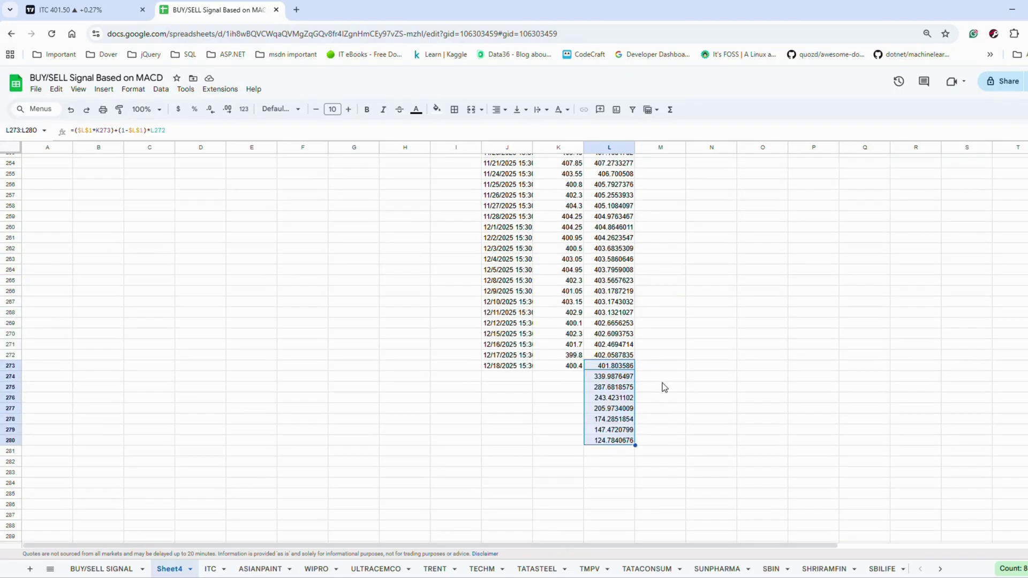
{"action": "scroll", "coordinate": [651, 382], "scroll_direction": "up", "scroll_amount": 20}
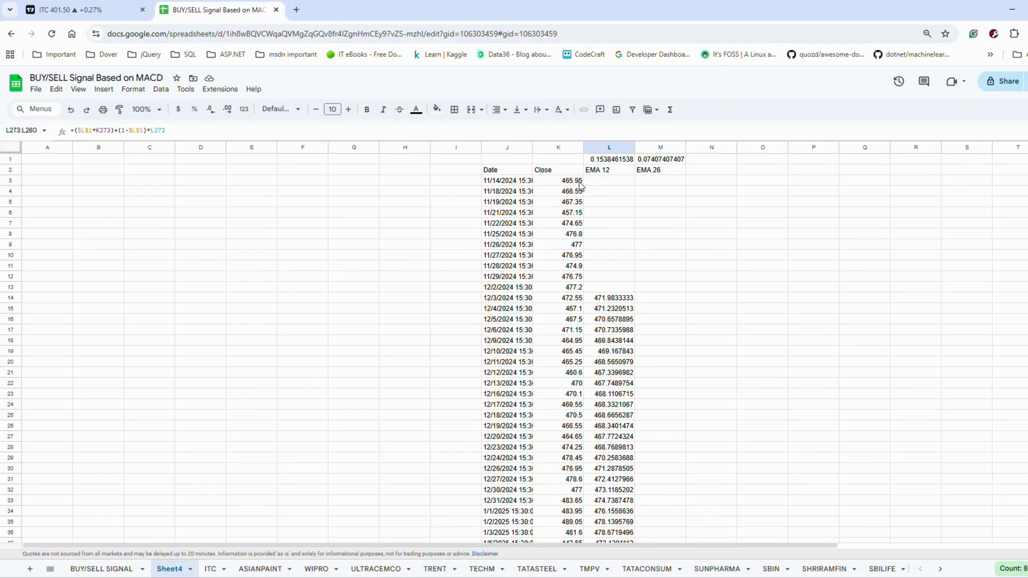
{"action": "left_click_drag", "start_coordinate": [576, 186], "coordinate": [579, 452]}
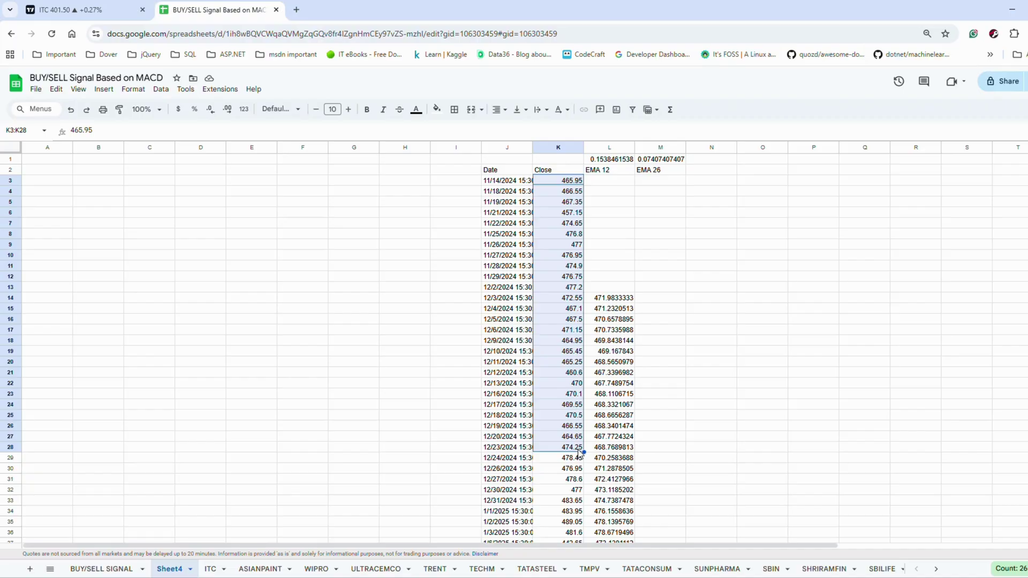
{"action": "left_click", "coordinate": [651, 451]}
{"action": "double_click", "coordinate": [650, 447]}
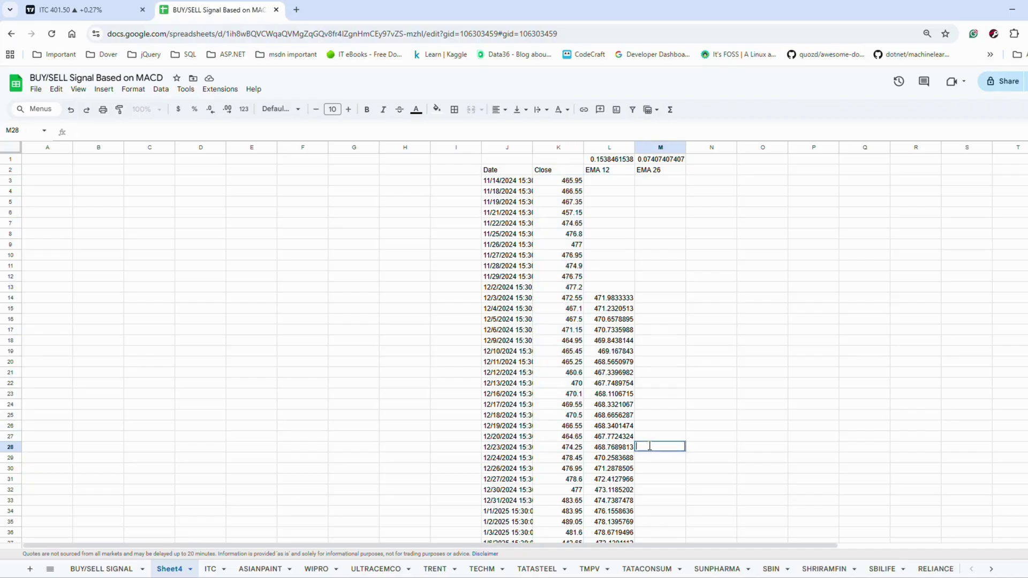
{"action": "type", "text": "=AVRAGE("}
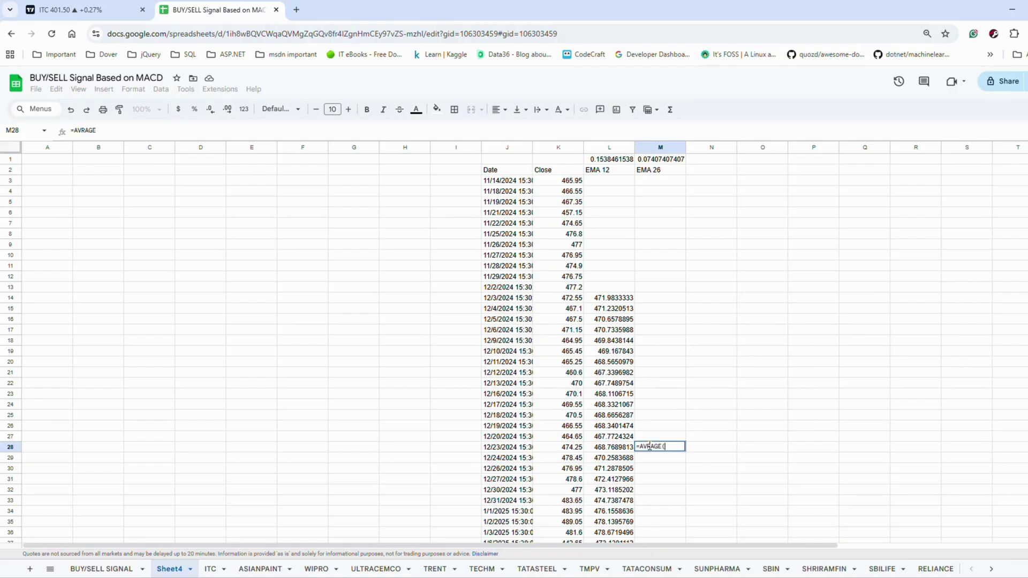
{"action": "left_click_drag", "start_coordinate": [572, 182], "coordinate": [573, 452]}
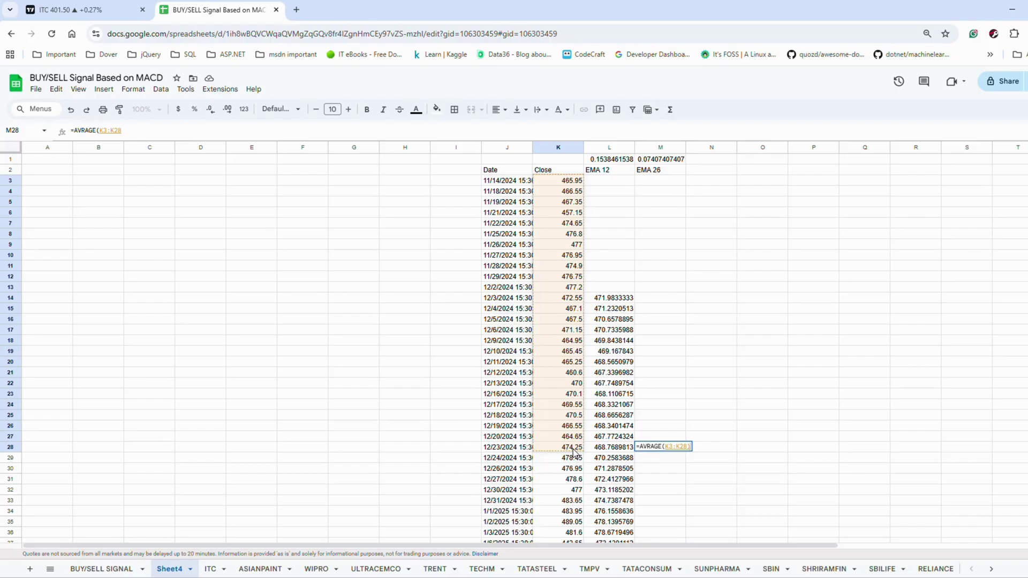
{"action": "type", "text": ")"}
{"action": "key", "text": "Return"}
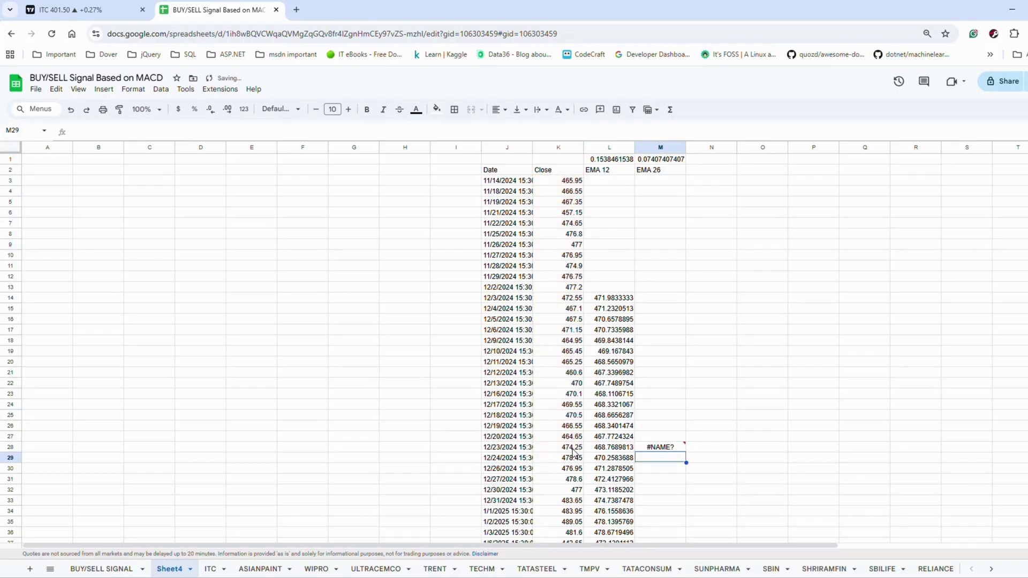
Clear the misspelled AVRAGE formula from cell M28.
{"action": "mouse_move", "coordinate": [662, 451]}
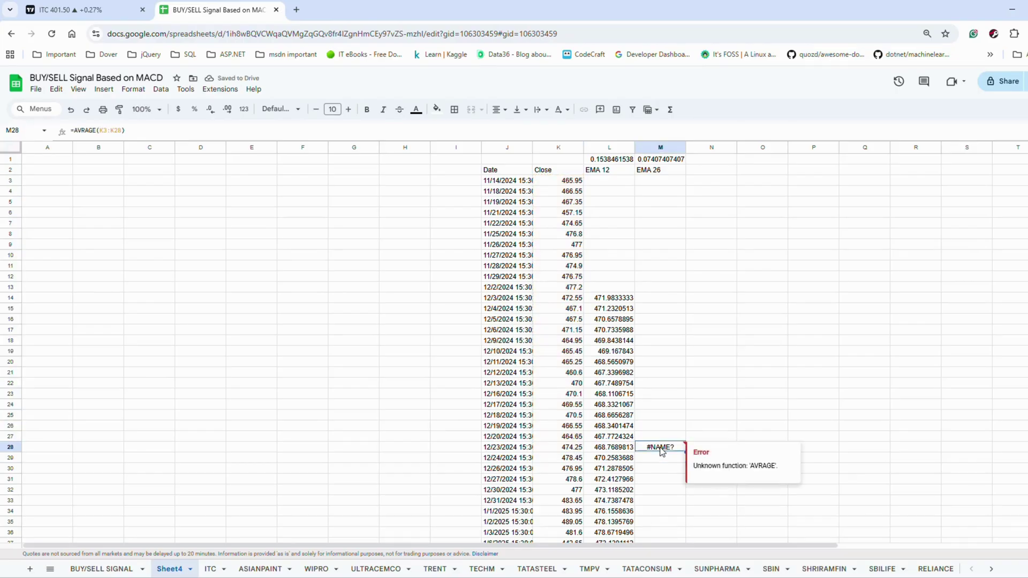
{"action": "double_click", "coordinate": [662, 451]}
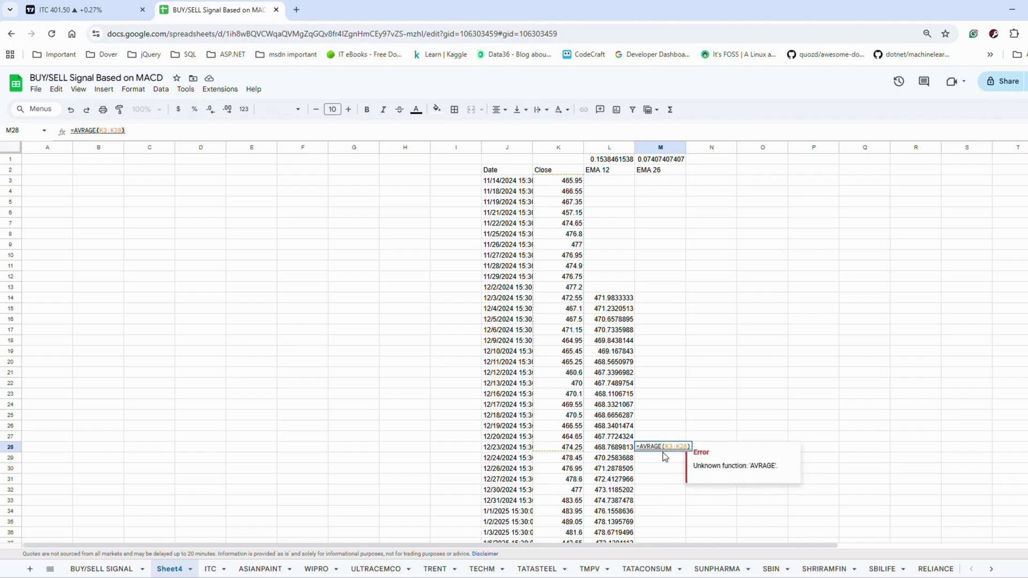
{"action": "key", "text": "BackSpace"}
{"action": "key", "text": "BackSpace"}
{"action": "key", "text": "BackSpace"}
{"action": "key", "text": "BackSpace"}
{"action": "key", "text": "BackSpace"}
{"action": "key", "text": "BackSpace"}
{"action": "key", "text": "BackSpace"}
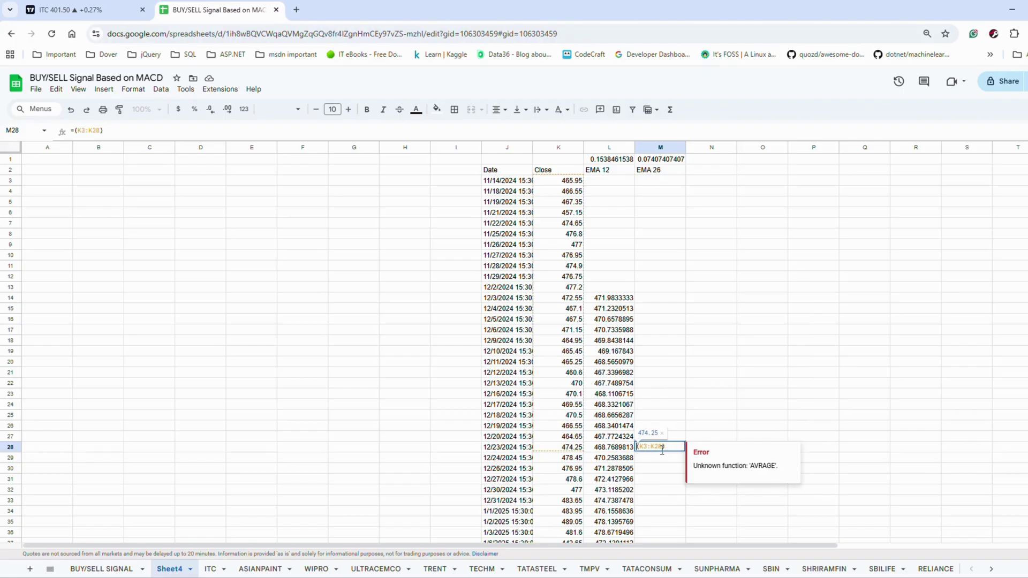
{"action": "type", "text": "=Aver"}
{"action": "key", "text": "BackSpace"}
{"action": "key", "text": "BackSpace"}
{"action": "key", "text": "BackSpace"}
{"action": "key", "text": "BackSpace"}
{"action": "key", "text": "BackSpace"}
{"action": "key", "text": "BackSpace"}
{"action": "key", "text": "BackSpace"}
{"action": "key", "text": "BackSpace"}
{"action": "key", "text": "BackSpace"}
{"action": "key", "text": "BackSpace"}
{"action": "key", "text": "BackSpace"}
{"action": "key", "text": "BackSpace"}
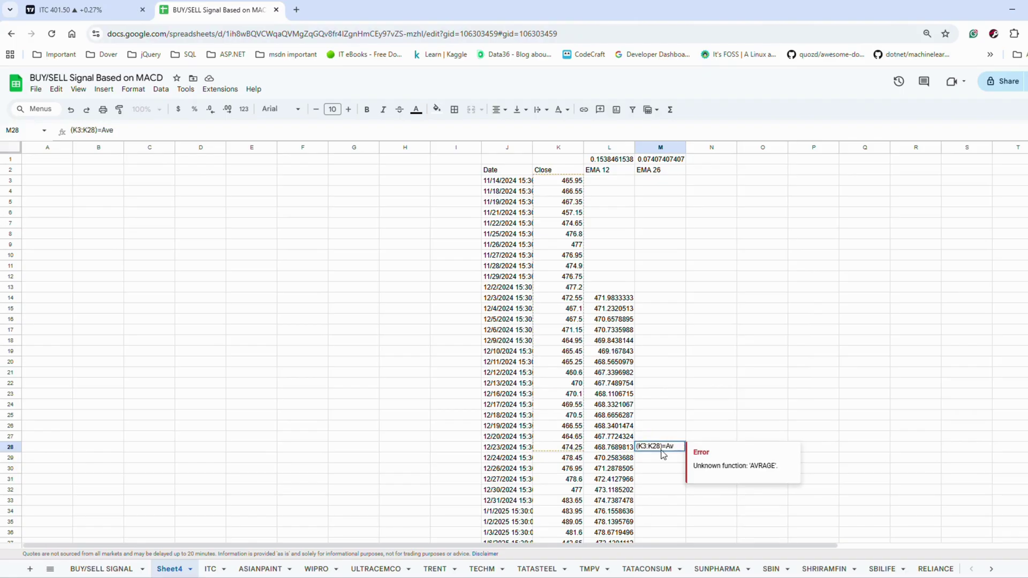
{"action": "key", "text": "BackSpace"}
Enter =AVERAGE(K3:K28) in M28 as the first EMA 26 value and reject the suggested autofill.
{"action": "type", "text": "=AV"}
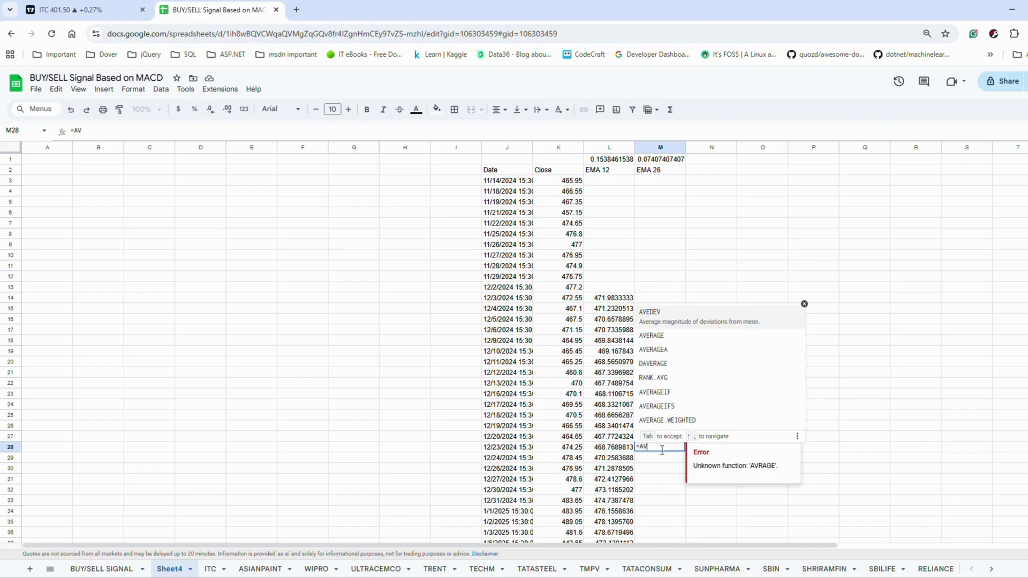
{"action": "key", "text": "Down"}
{"action": "key", "text": "Tab"}
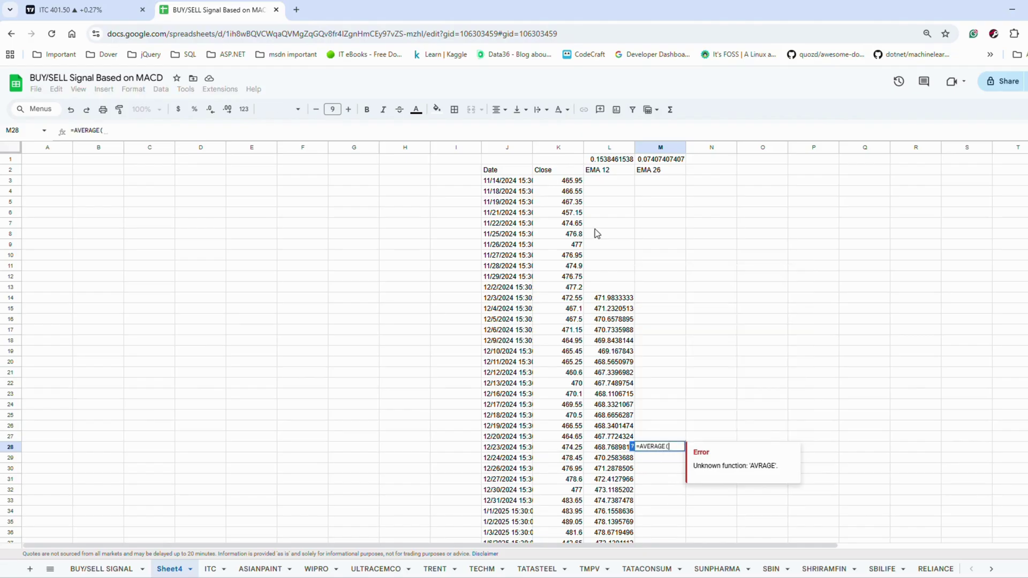
{"action": "left_click_drag", "start_coordinate": [559, 180], "coordinate": [570, 451]}
{"action": "type", "text": ")"}
{"action": "key", "text": "Return"}
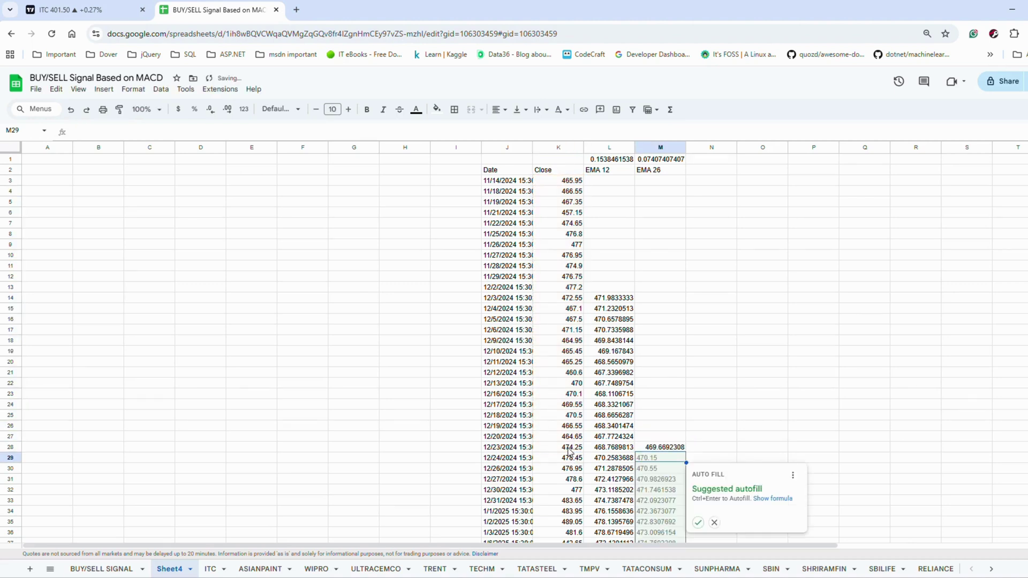
{"action": "left_click", "coordinate": [715, 522]}
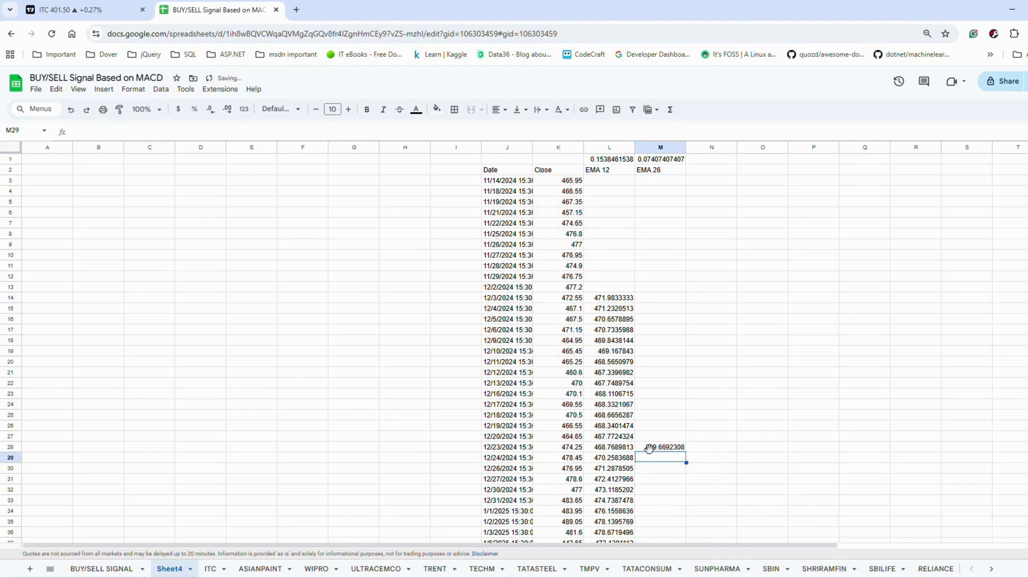
Check the EMA 12 formulas in L14 and L15 and begin a formula in M29.
{"action": "left_click", "coordinate": [610, 300]}
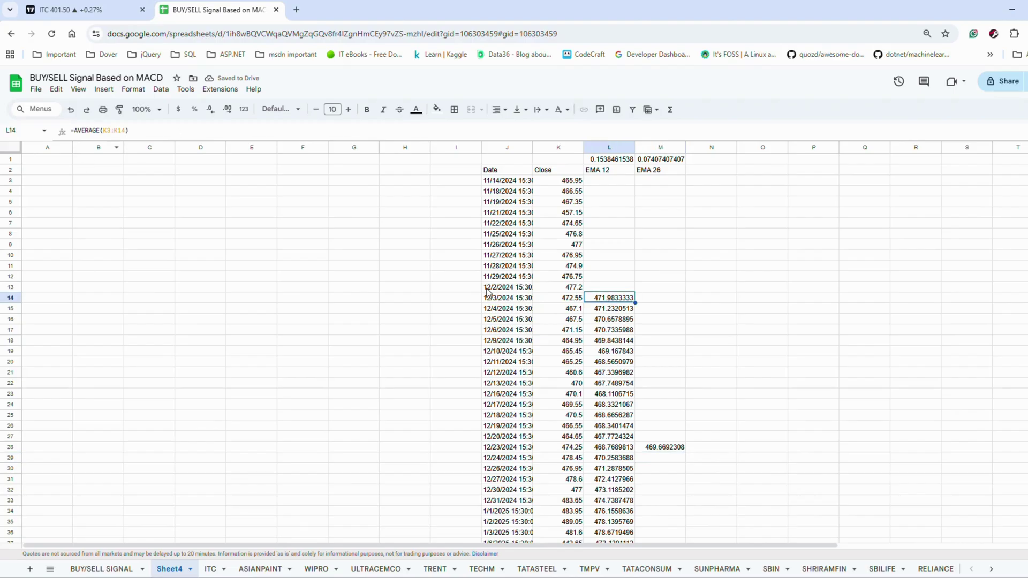
{"action": "left_click", "coordinate": [600, 309]}
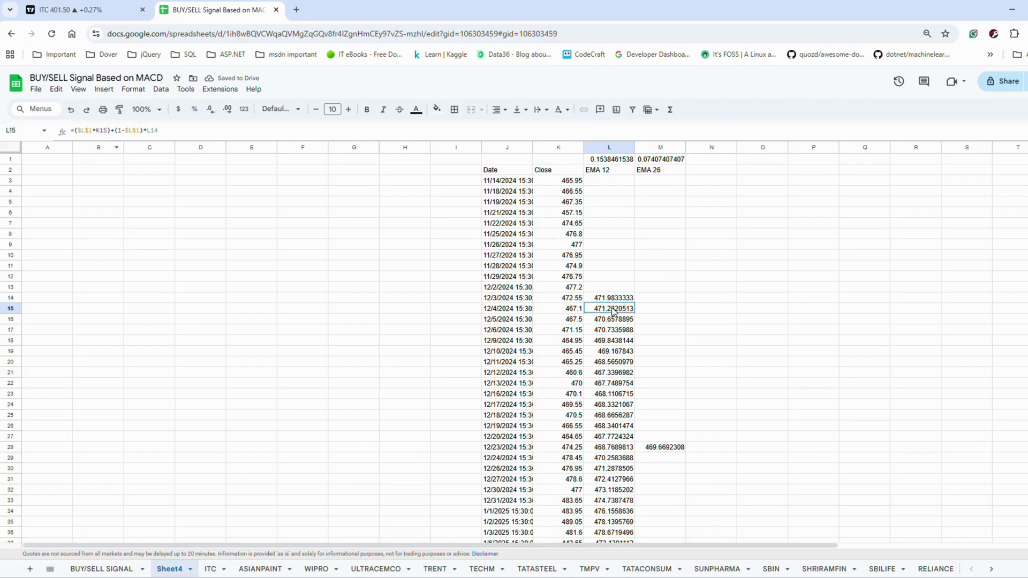
{"action": "double_click", "coordinate": [656, 459]}
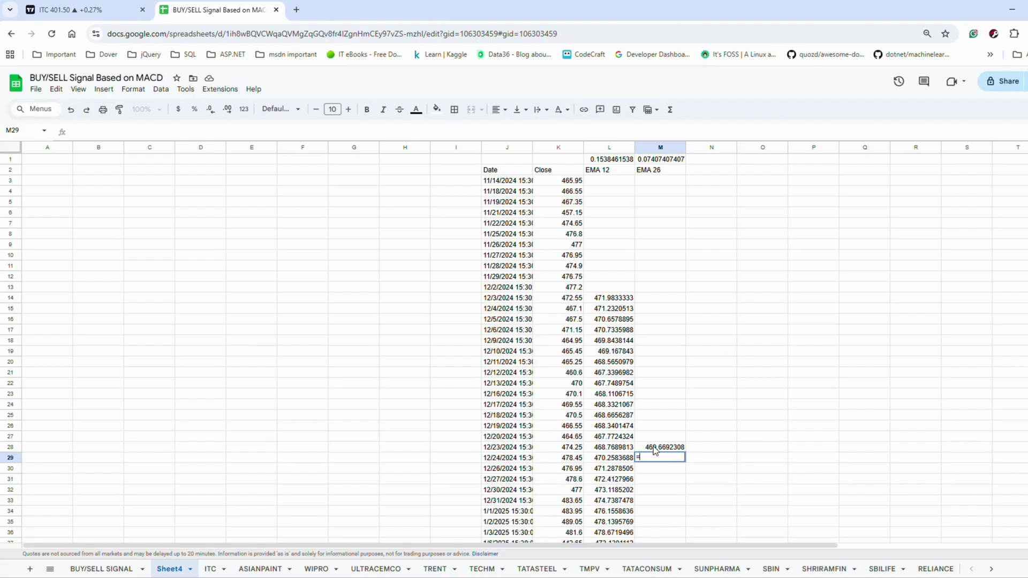
{"action": "type", "text": "="}
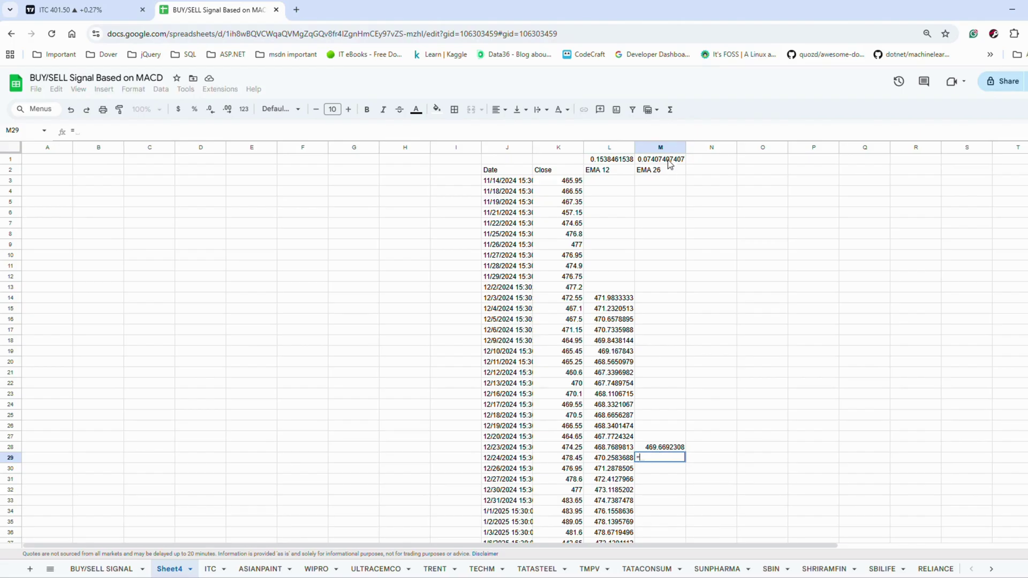
{"action": "left_click", "coordinate": [667, 160]}
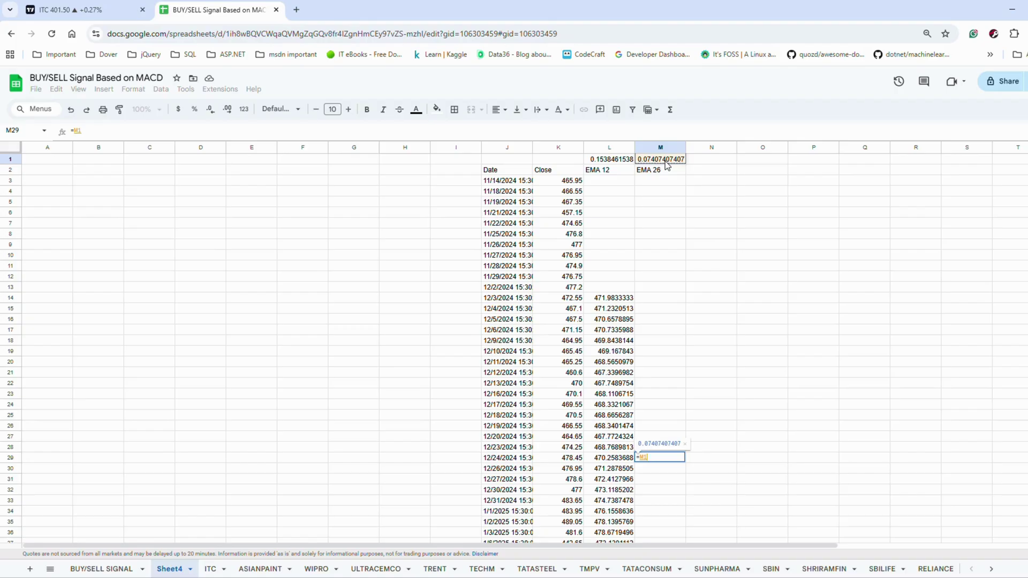
{"action": "key", "text": "F4"}
{"action": "key", "text": "Left"}
{"action": "key", "text": "Left"}
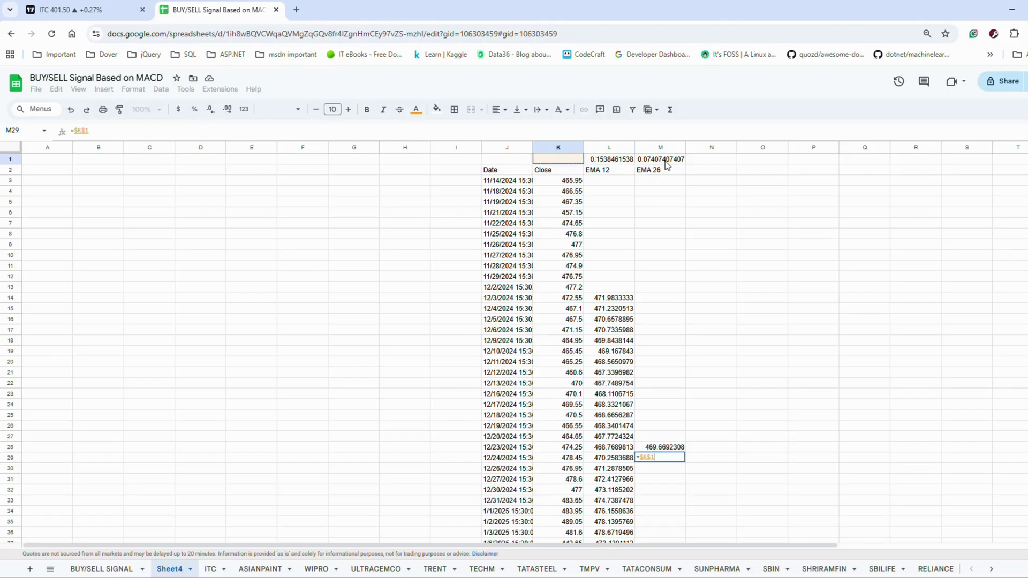
{"action": "key", "text": "BackSpace"}
{"action": "key", "text": "BackSpace"}
{"action": "key", "text": "BackSpace"}
{"action": "key", "text": "BackSpace"}
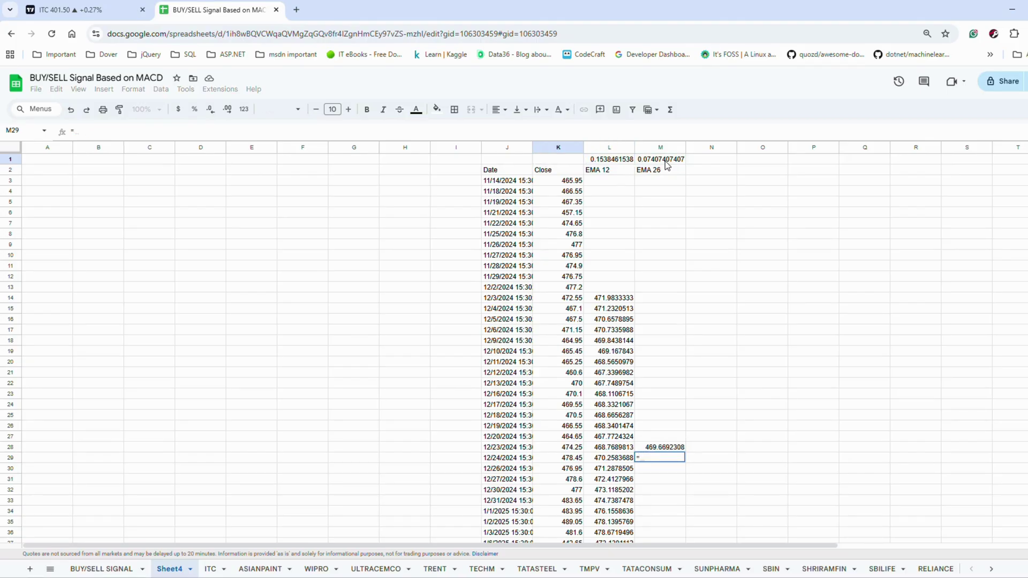
Complete the recursive EMA 26 formula in M29 as =($M$1*K29)+(1-$M$1)*M28 and fill it down the column's remaining price rows.
{"action": "type", "text": "("}
{"action": "left_click", "coordinate": [669, 160]}
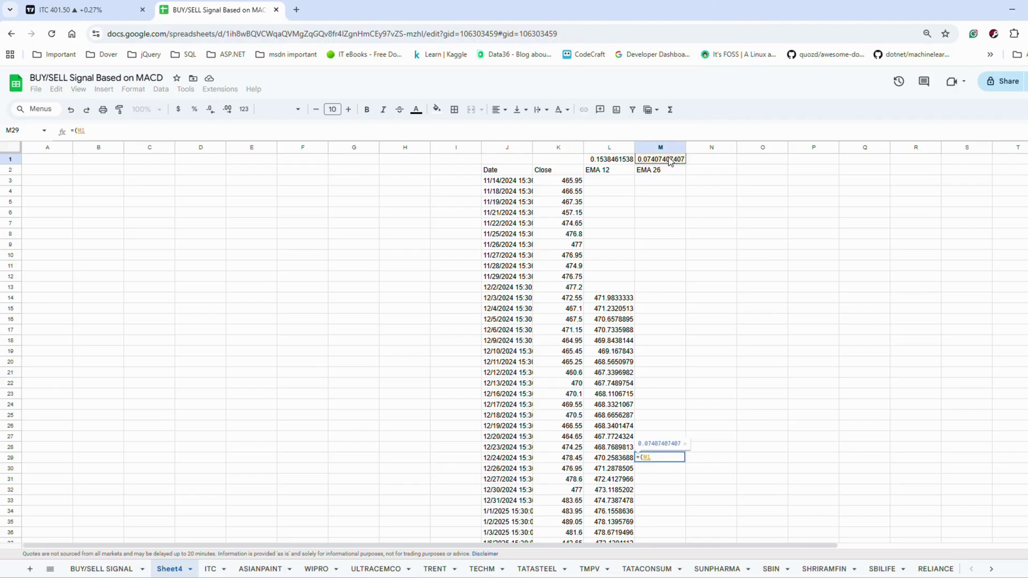
{"action": "key", "text": "F4"}
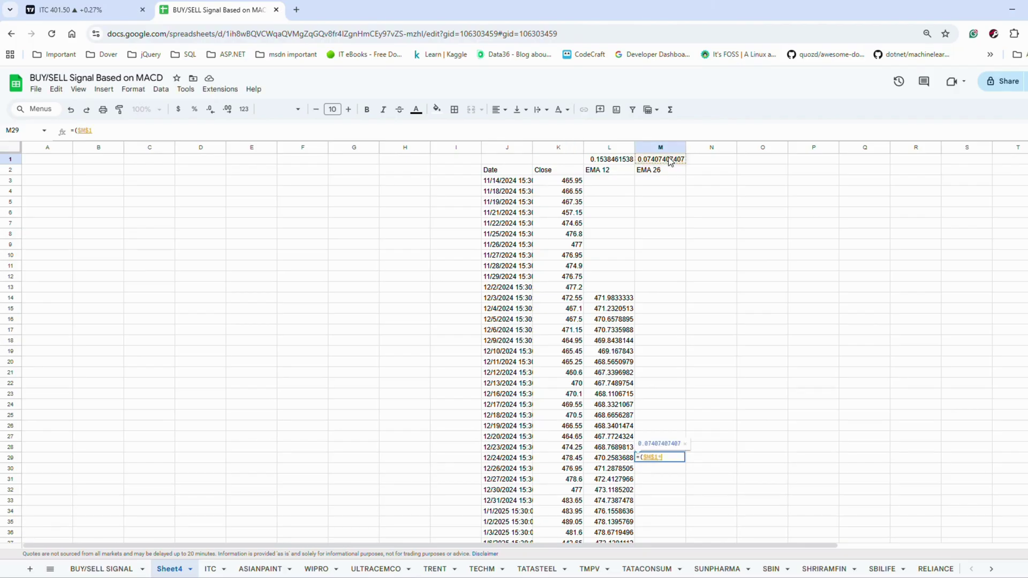
{"action": "type", "text": "*"}
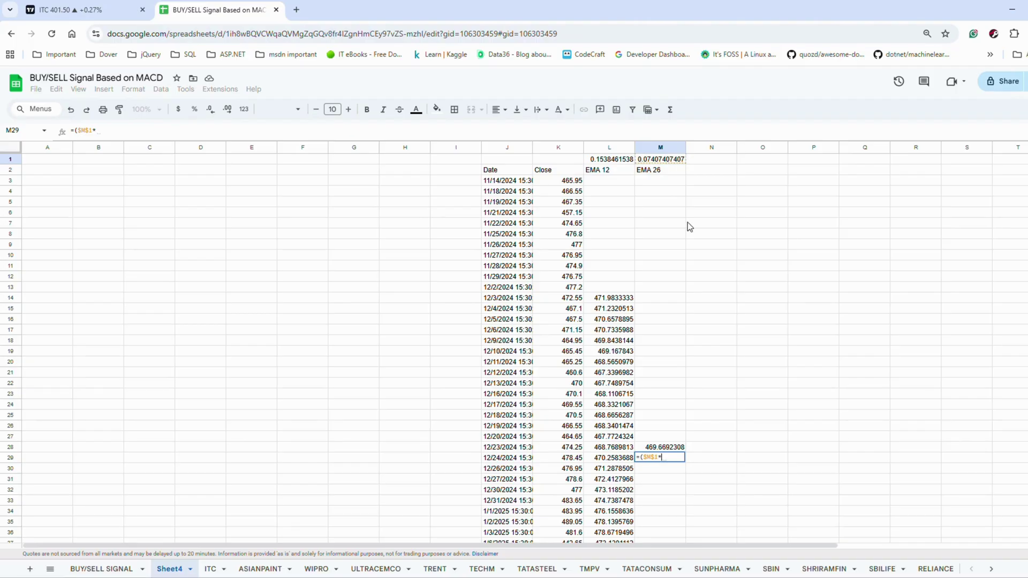
{"action": "left_click", "coordinate": [568, 459]}
{"action": "type", "text": ")"}
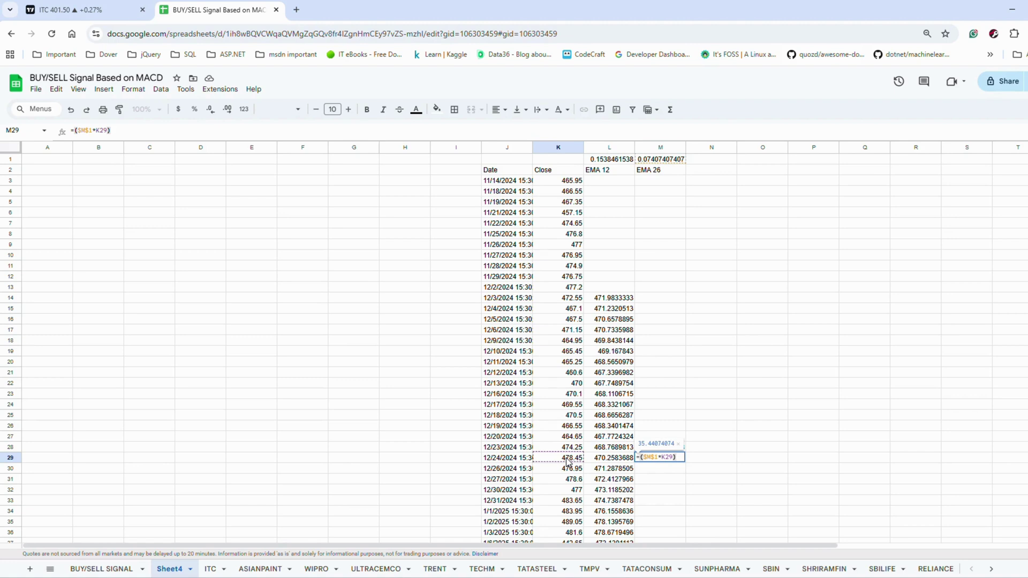
{"action": "type", "text": "+("}
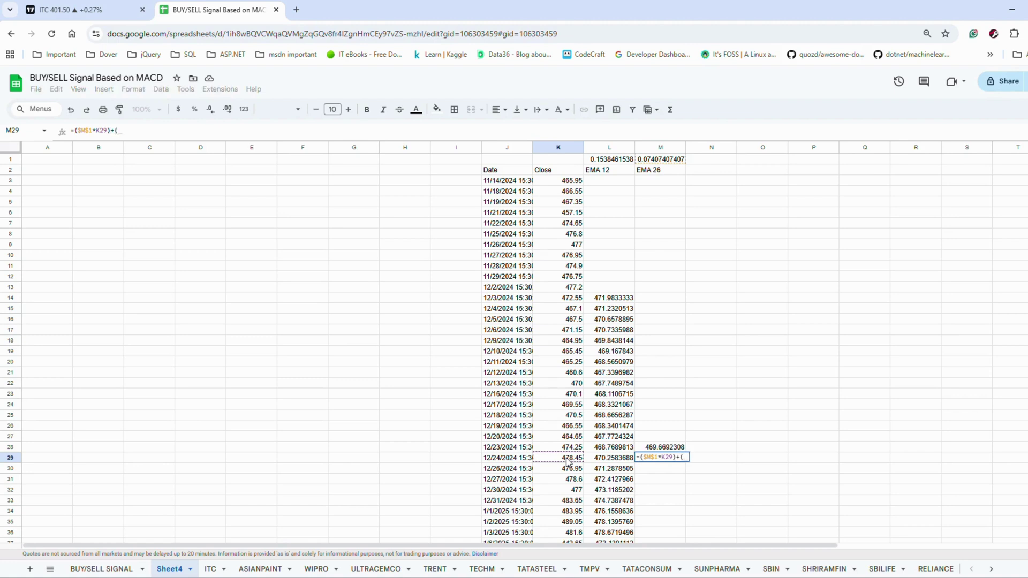
{"action": "type", "text": "1"}
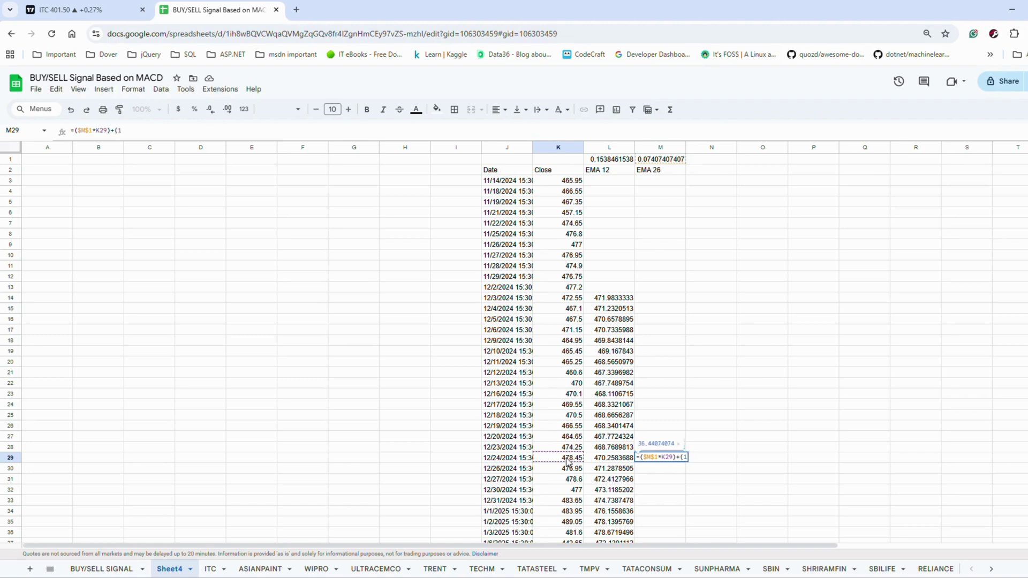
{"action": "type", "text": "-"}
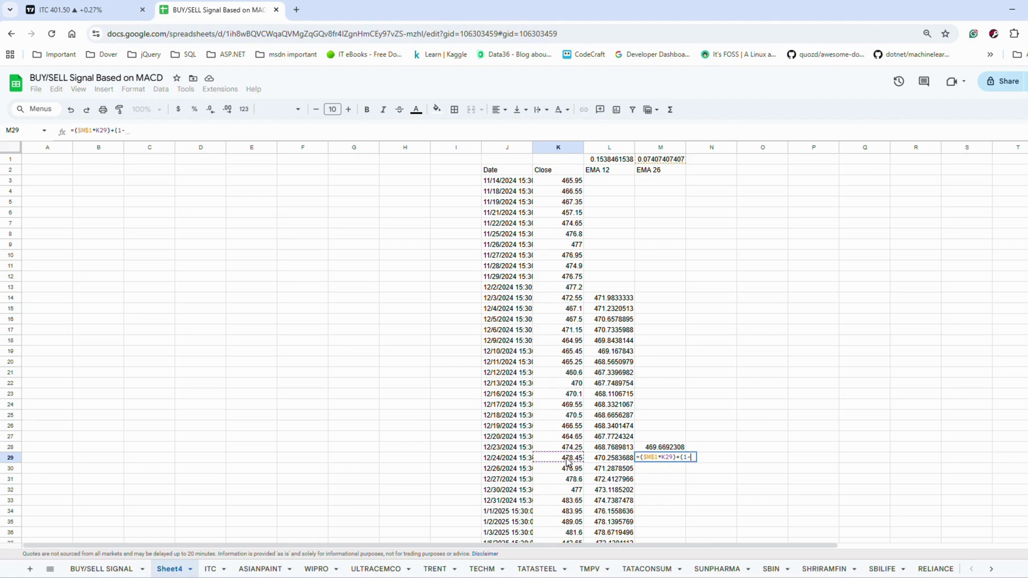
{"action": "left_click", "coordinate": [668, 160]}
{"action": "key", "text": "F4"}
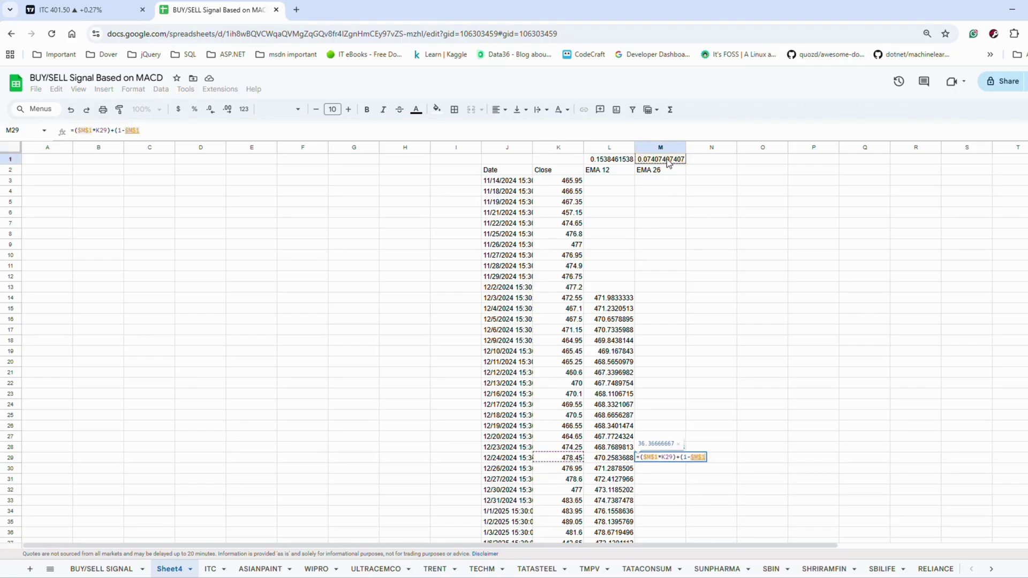
{"action": "type", "text": ")*"}
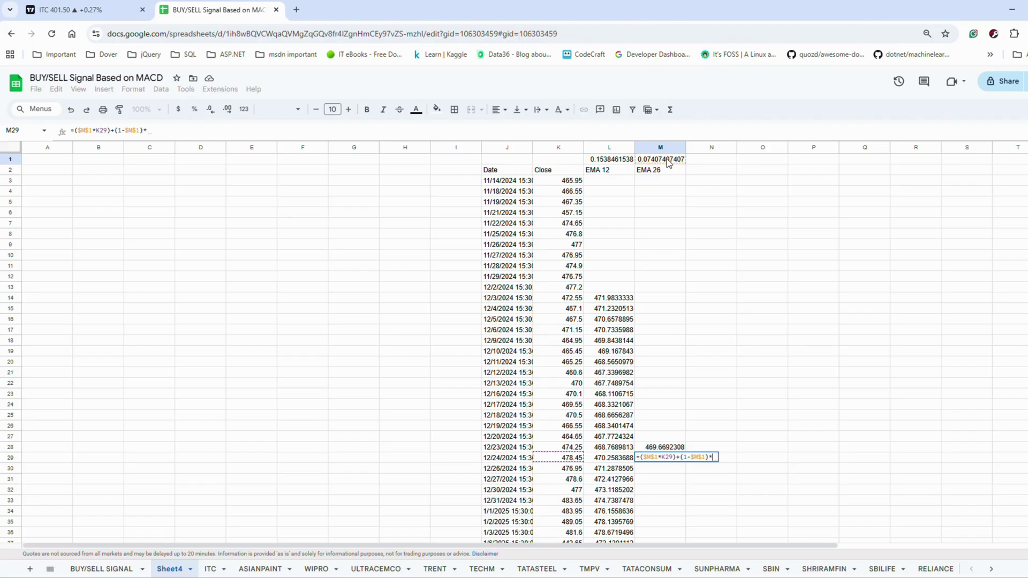
{"action": "left_click", "coordinate": [661, 446]}
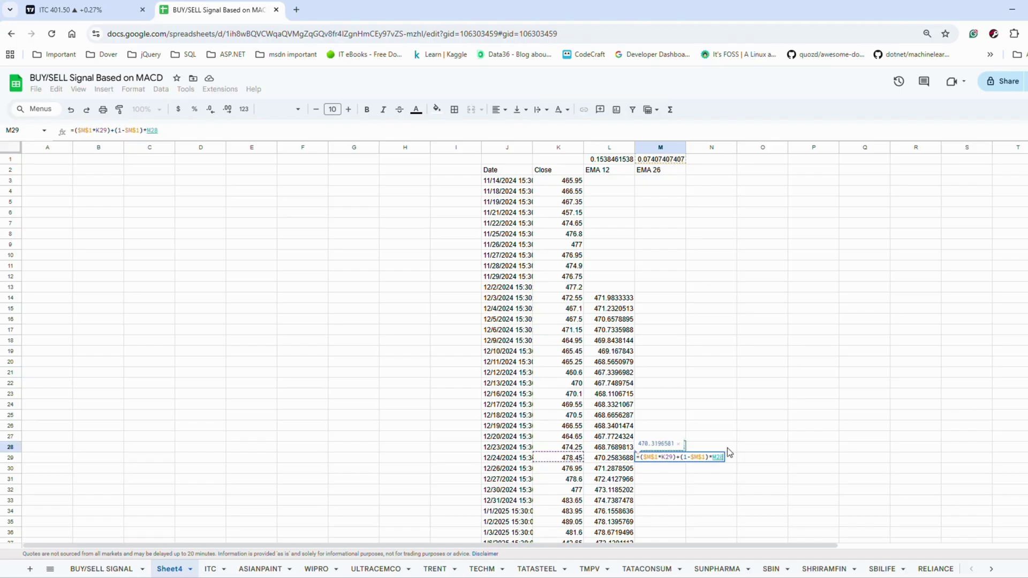
{"action": "key", "text": "Return"}
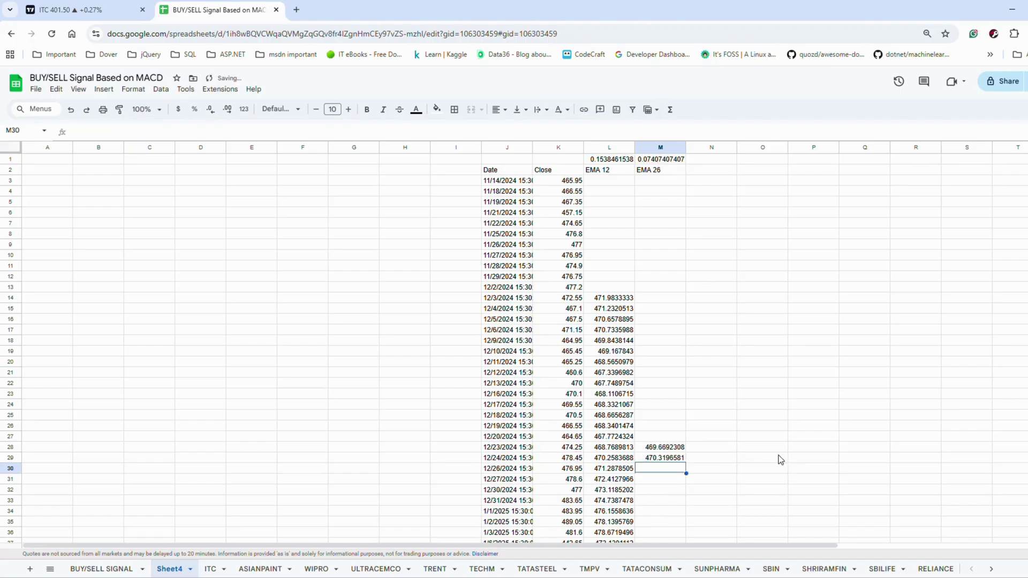
{"action": "left_click", "coordinate": [670, 461]}
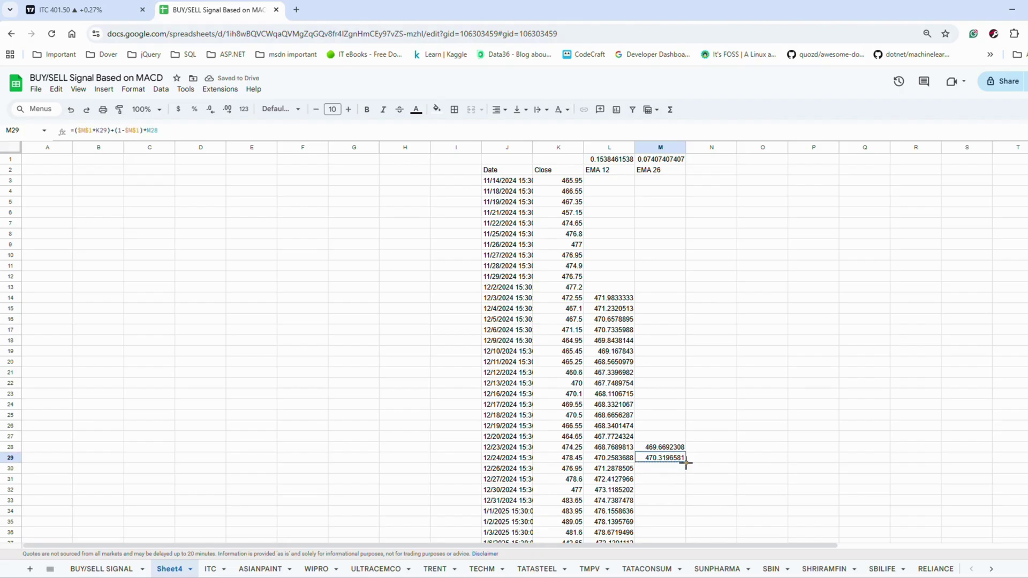
{"action": "double_click", "coordinate": [687, 463]}
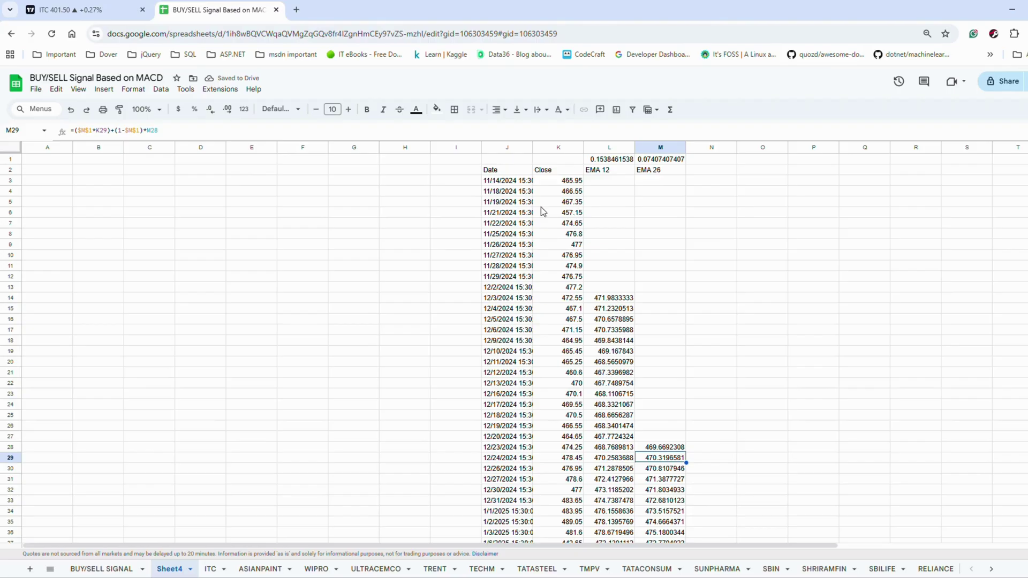
Add the header MACD in cell N2, beside the EMA 26 header.
{"action": "left_click", "coordinate": [699, 173]}
{"action": "double_click", "coordinate": [699, 173]}
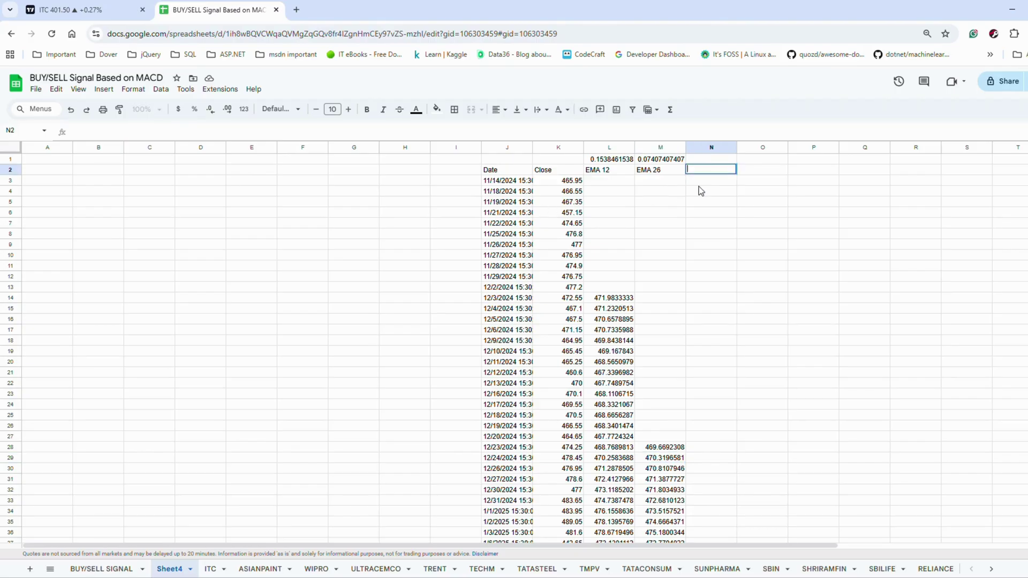
{"action": "type", "text": "MACD"}
Enter =L28-M28 in N28 as the first MACD value and accept the suggested autofill for the rows below.
{"action": "left_click", "coordinate": [703, 449]}
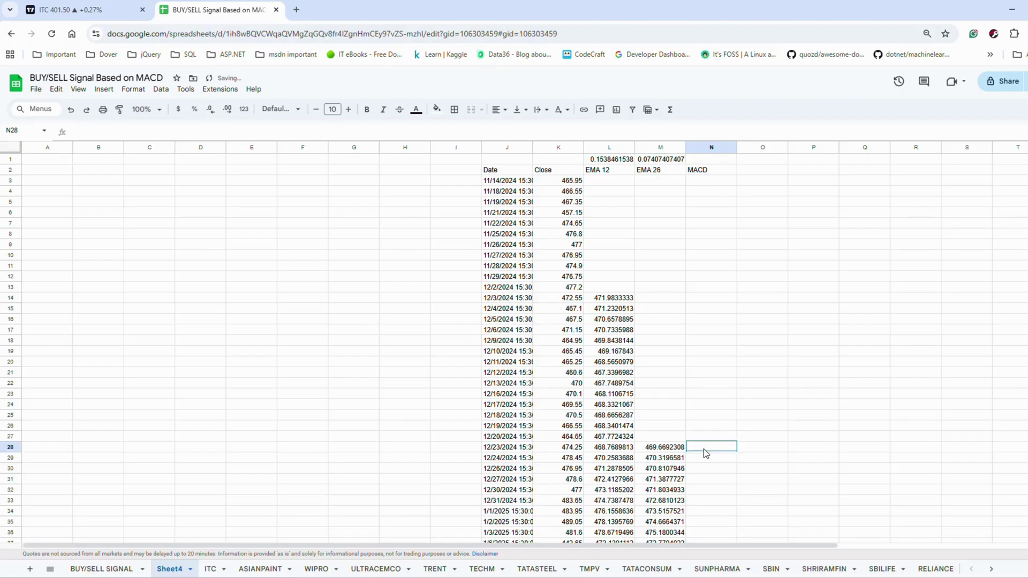
{"action": "double_click", "coordinate": [703, 449]}
{"action": "type", "text": "="}
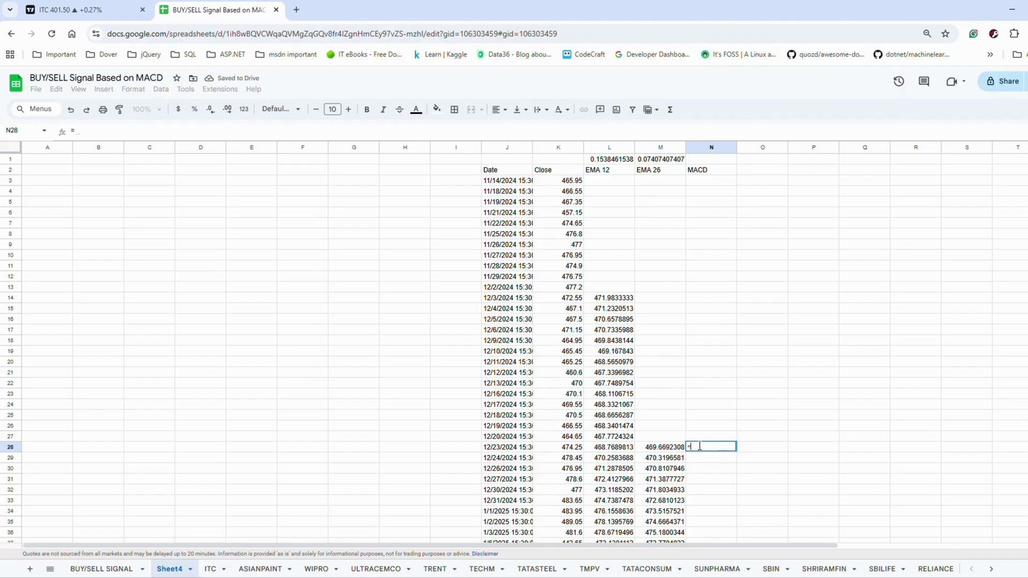
{"action": "left_click", "coordinate": [609, 449]}
{"action": "type", "text": "-"}
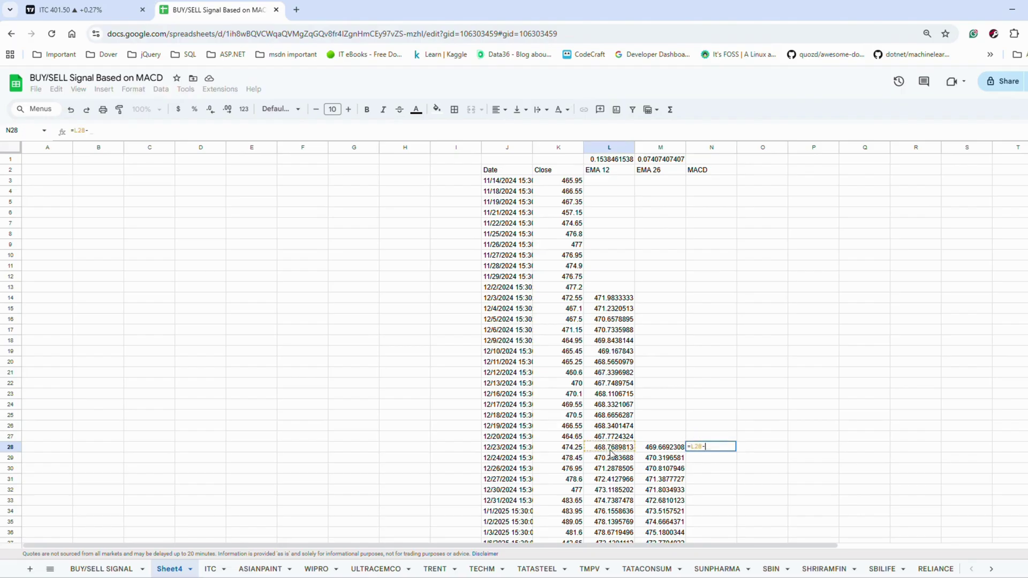
{"action": "left_click", "coordinate": [660, 449]}
{"action": "key", "text": "Return"}
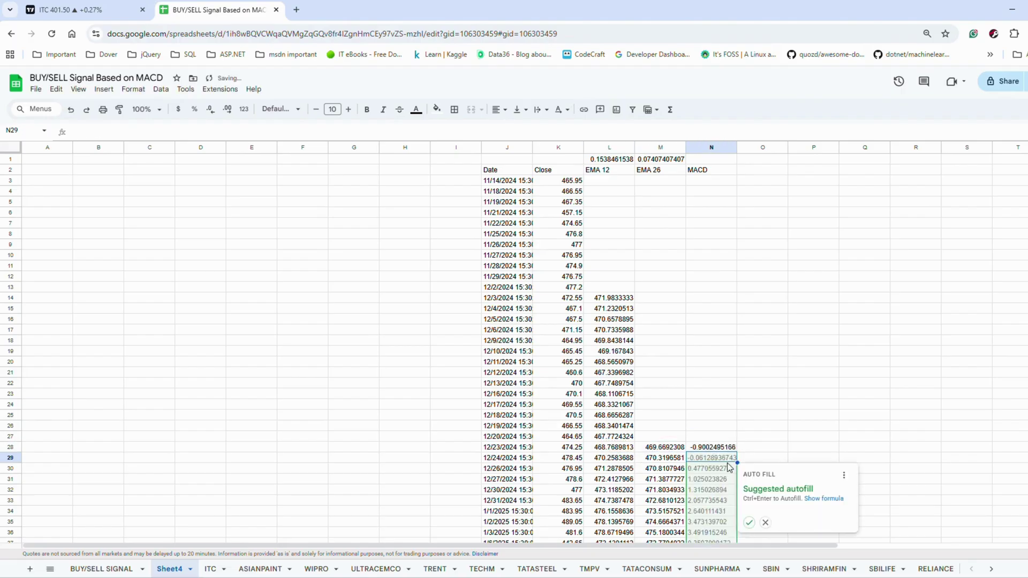
{"action": "left_click", "coordinate": [749, 523]}
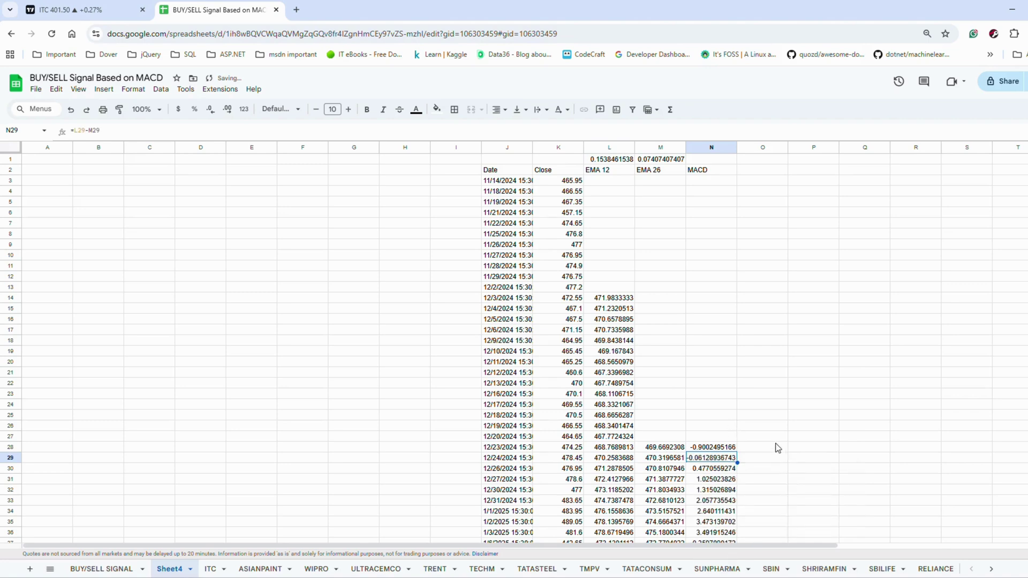
Add the header Signal in cell O2, beside the MACD header.
{"action": "left_click", "coordinate": [757, 170]}
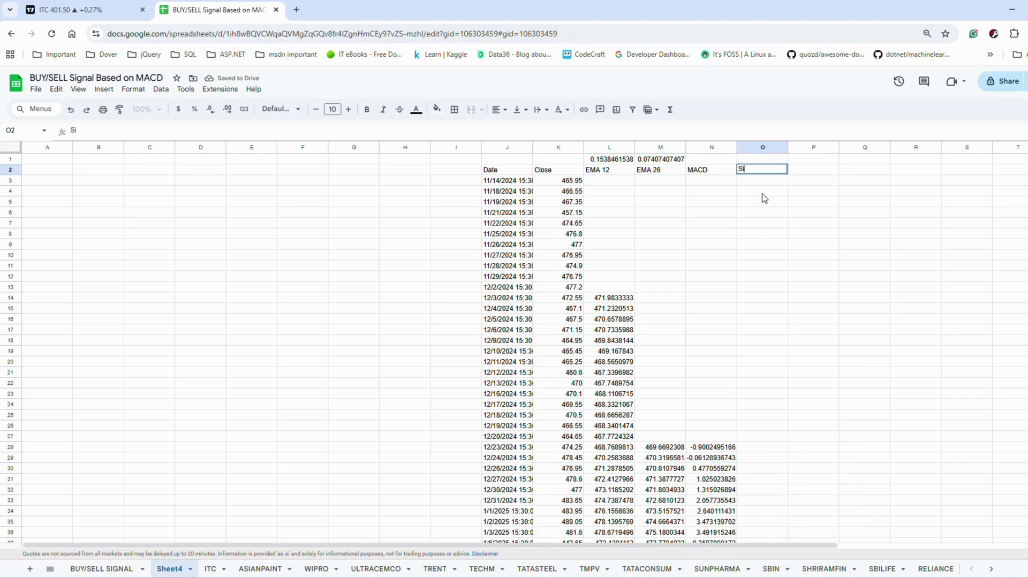
{"action": "type", "text": "Signal"}
{"action": "left_click", "coordinate": [808, 344]}
Enter the 9-period smoothing factor =2/(1+9) in O1, above the Signal header.
{"action": "scroll", "coordinate": [813, 322], "scroll_direction": "down", "scroll_amount": 1}
{"action": "scroll", "coordinate": [799, 328], "scroll_direction": "up", "scroll_amount": 1}
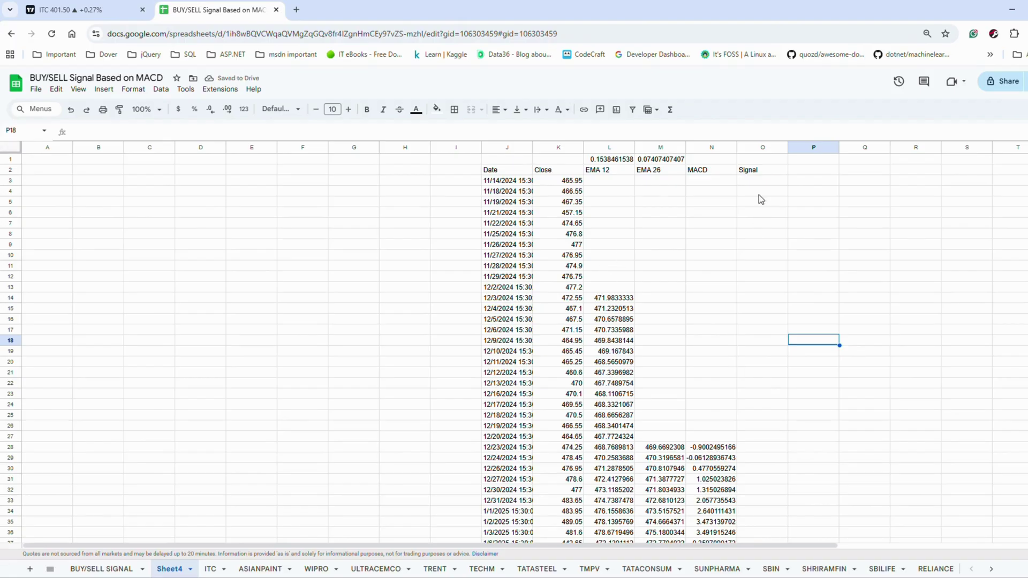
{"action": "double_click", "coordinate": [757, 159]}
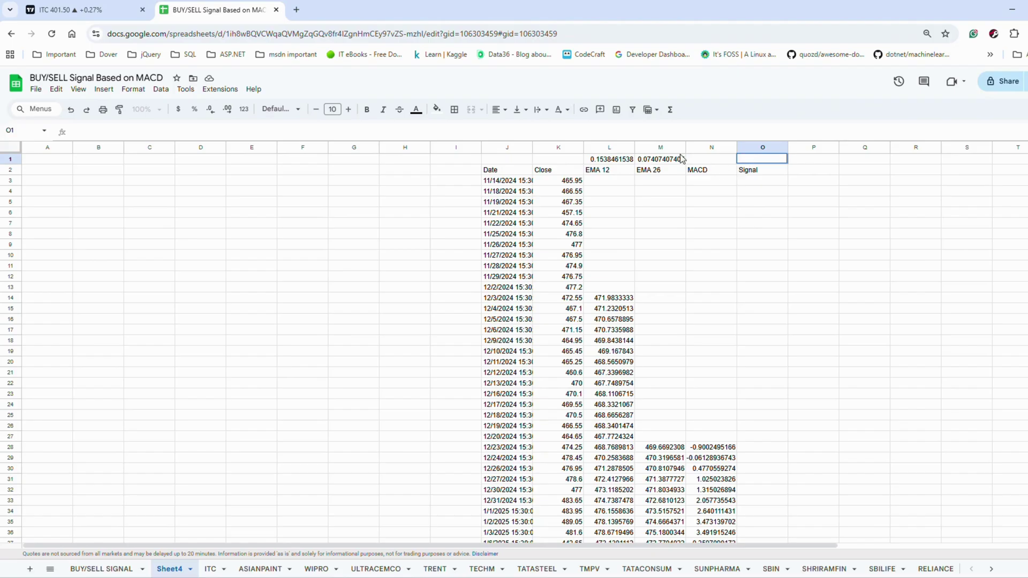
{"action": "left_click", "coordinate": [652, 161]}
{"action": "double_click", "coordinate": [762, 160]}
{"action": "type", "text": "=2/()1+"}
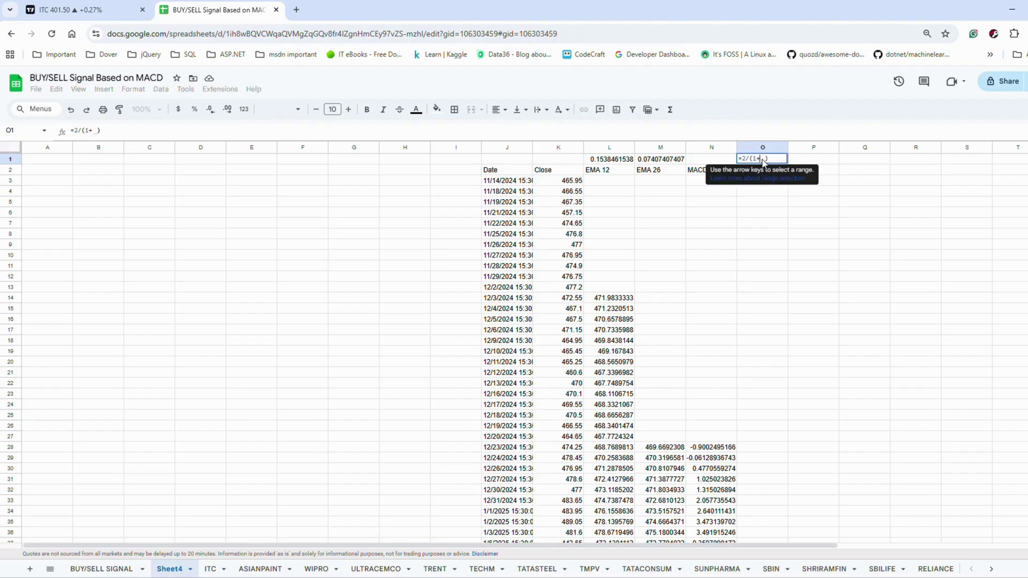
{"action": "type", "text": "9"}
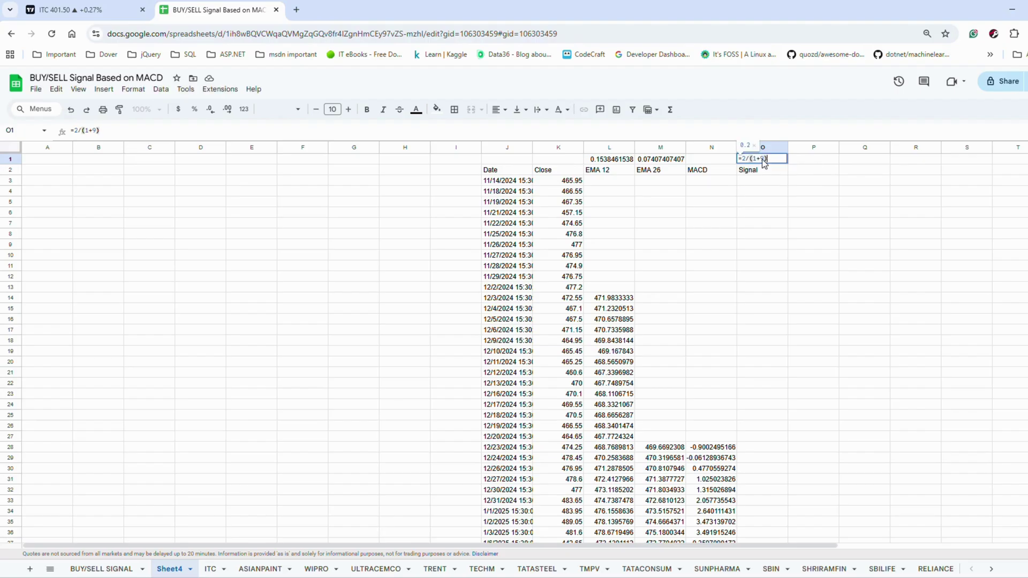
{"action": "key", "text": "Return"}
Enter =AVERAGE(N28:N36) in O36 as the first Signal value and reject the suggested autofill.
{"action": "left_click", "coordinate": [752, 447]}
{"action": "scroll", "coordinate": [754, 452], "scroll_direction": "down", "scroll_amount": 2}
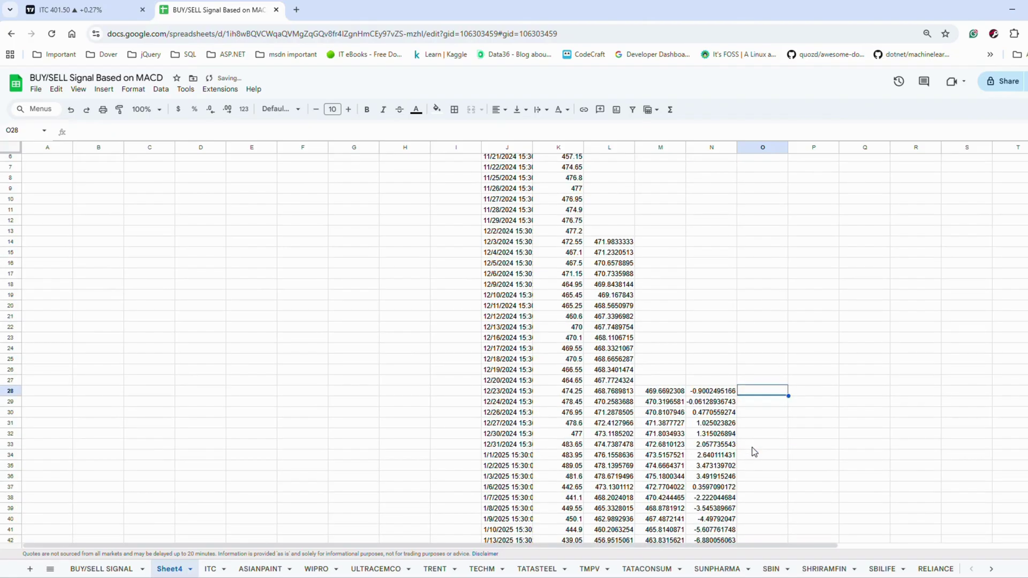
{"action": "scroll", "coordinate": [754, 451], "scroll_direction": "down", "scroll_amount": 2}
{"action": "left_click_drag", "start_coordinate": [717, 335], "coordinate": [715, 426]}
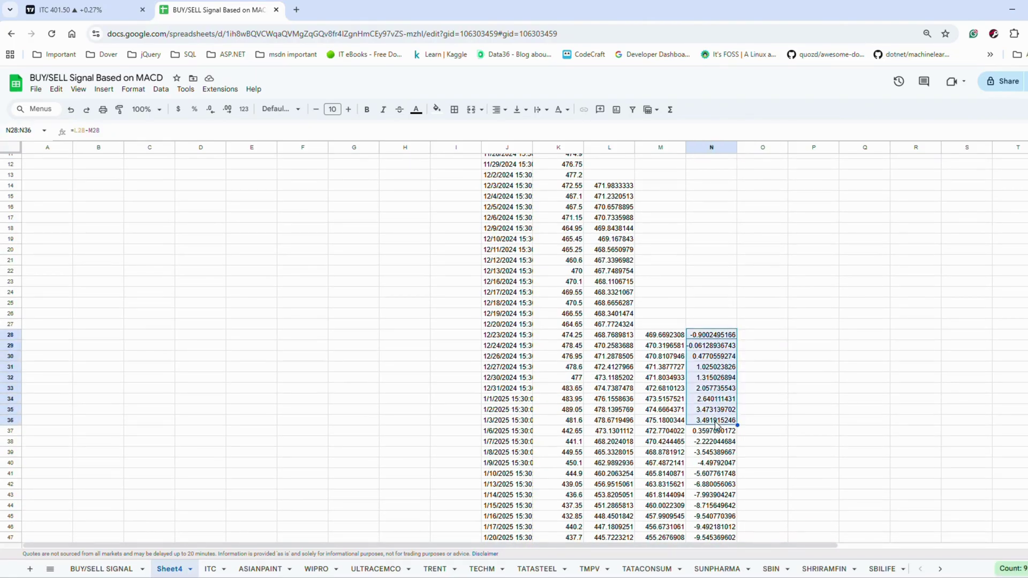
{"action": "left_click", "coordinate": [750, 422]}
{"action": "type", "text": "="}
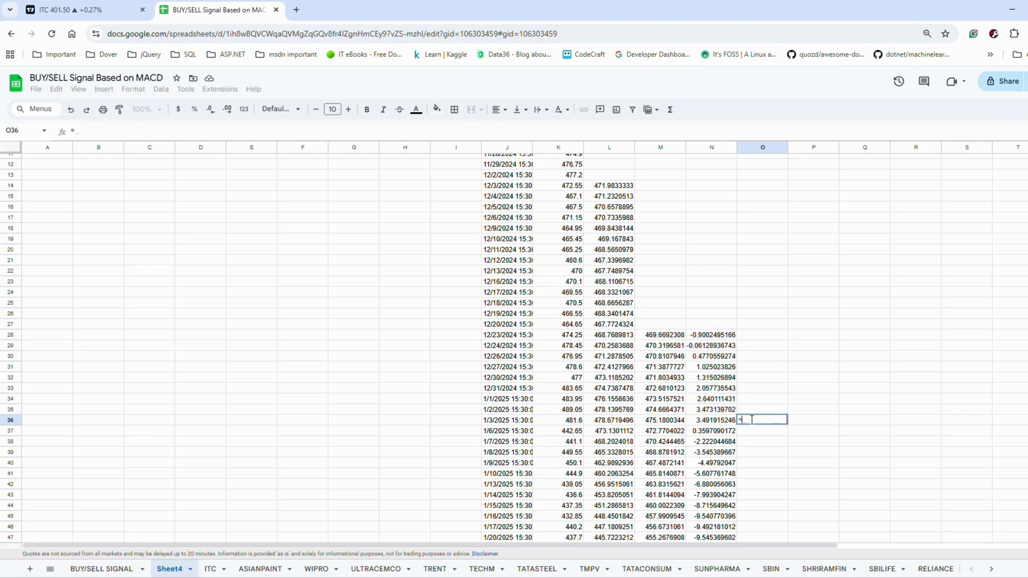
{"action": "type", "text": "AVER"}
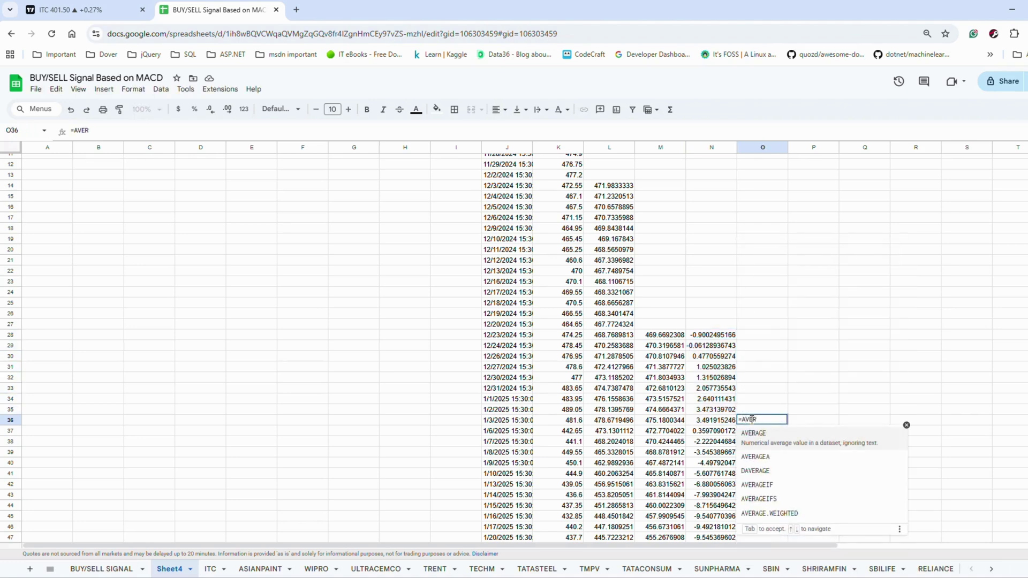
{"action": "key", "text": "Tab"}
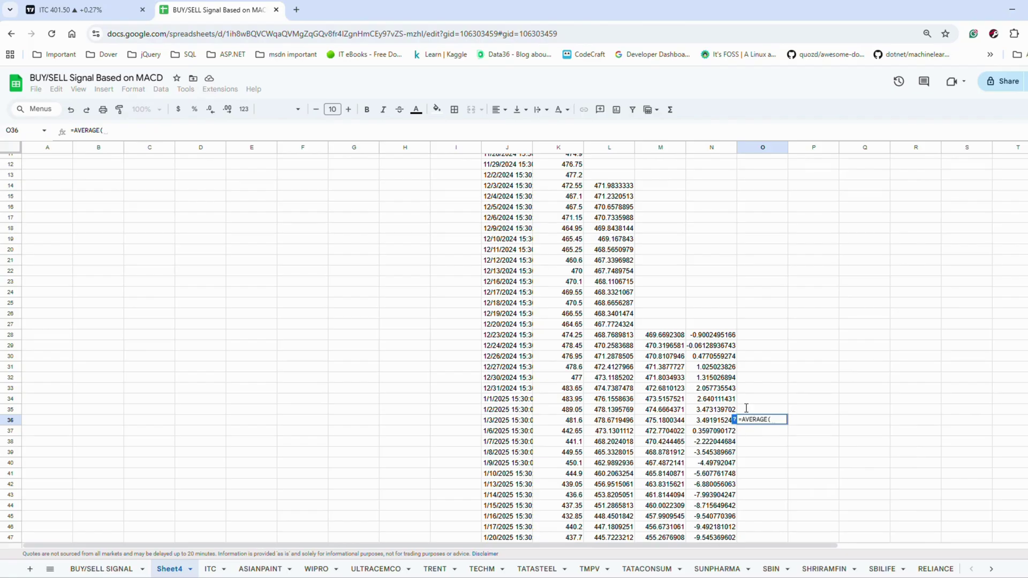
{"action": "left_click_drag", "start_coordinate": [717, 336], "coordinate": [707, 424]}
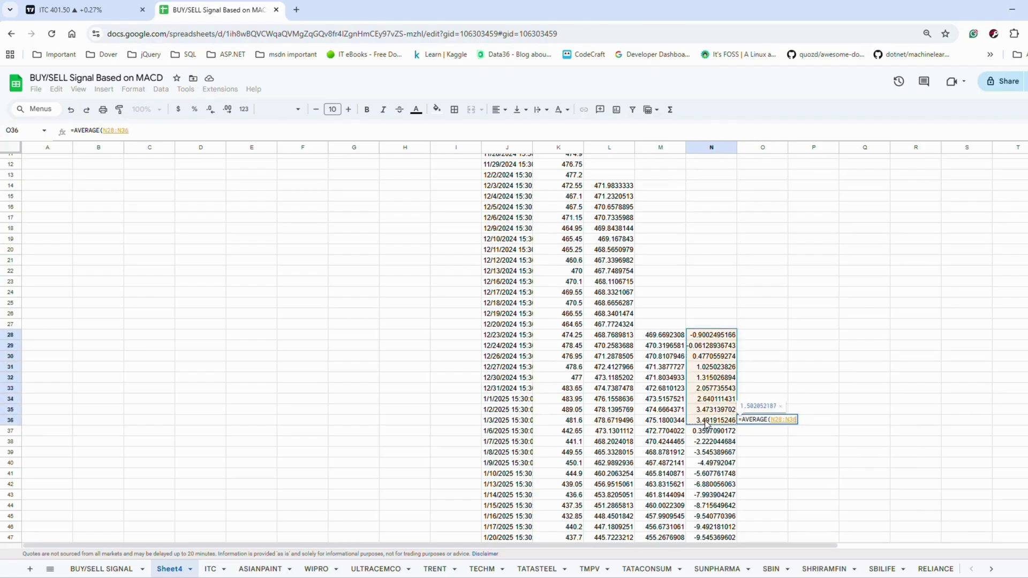
{"action": "key", "text": "Return"}
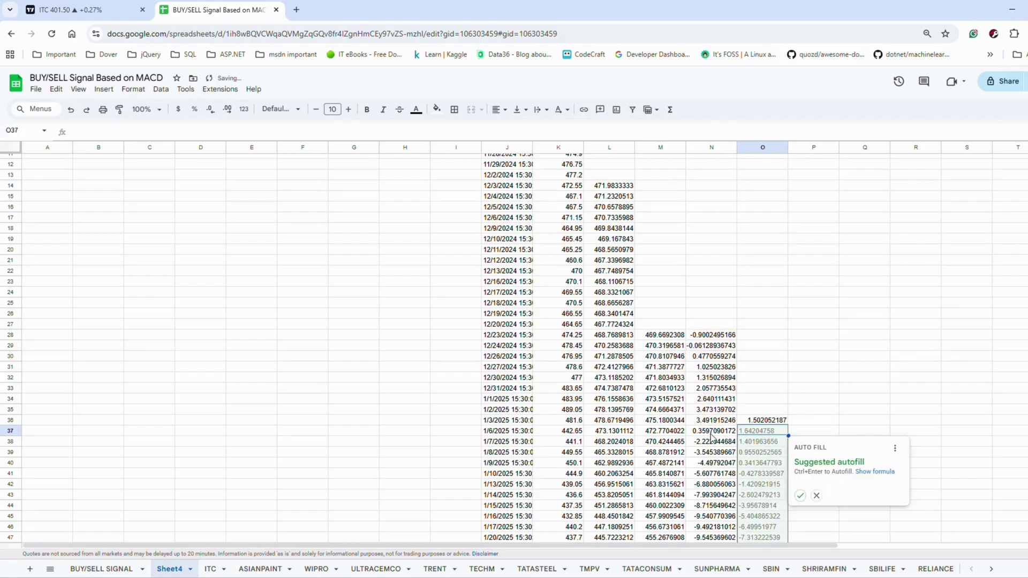
{"action": "left_click", "coordinate": [816, 495]}
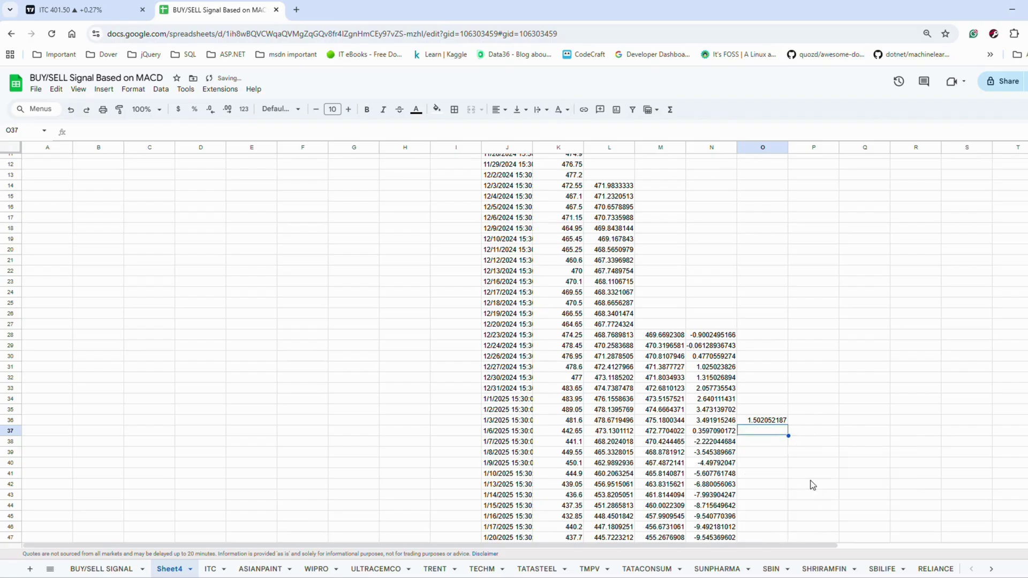
Begin the recursive Signal formula in O37 with the term =($O$1*N37, using an absolute reference to the smoothing factor.
{"action": "double_click", "coordinate": [769, 433]}
{"action": "type", "text": "="}
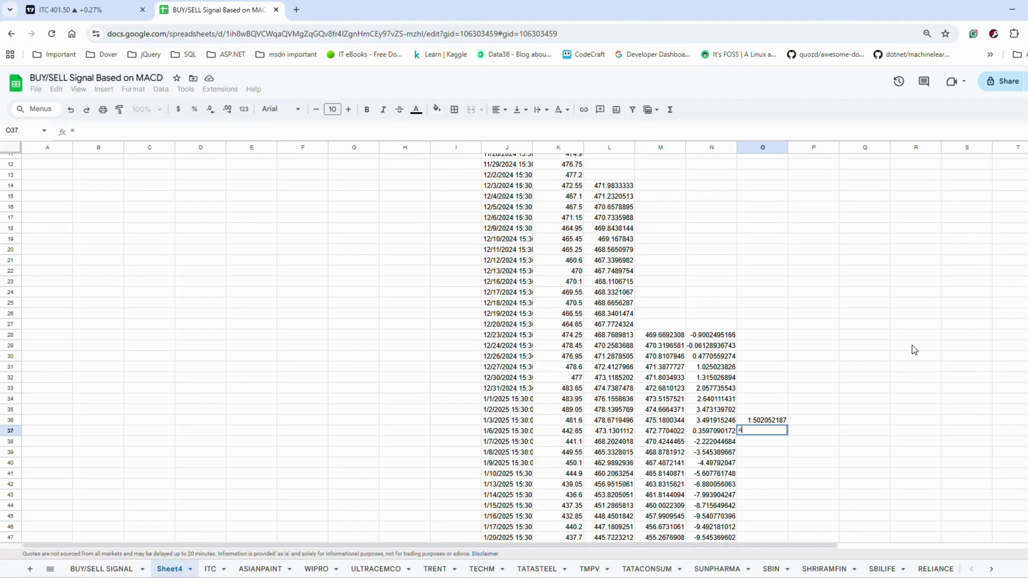
{"action": "type", "text": "("}
{"action": "scroll", "coordinate": [779, 236], "scroll_direction": "up", "scroll_amount": 3}
{"action": "left_click", "coordinate": [780, 161]}
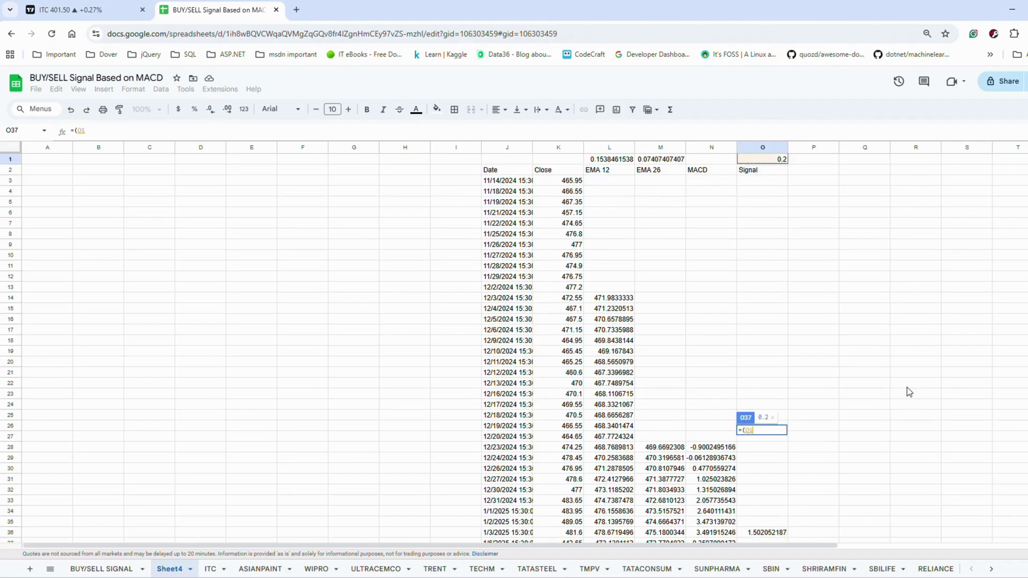
{"action": "key", "text": "F4"}
{"action": "scroll", "coordinate": [906, 385], "scroll_direction": "down", "scroll_amount": 3}
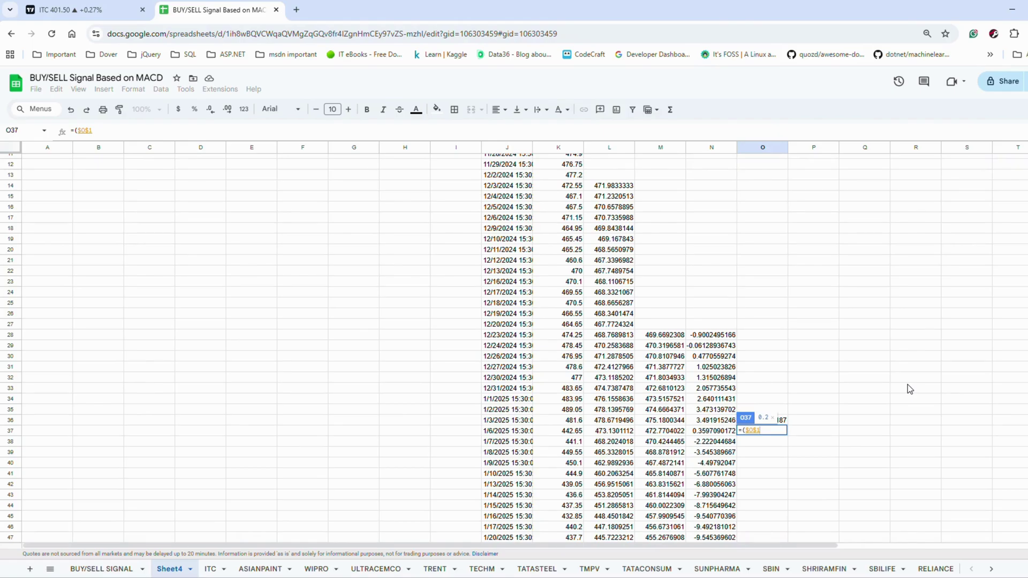
{"action": "type", "text": "*"}
{"action": "left_click", "coordinate": [716, 432]}
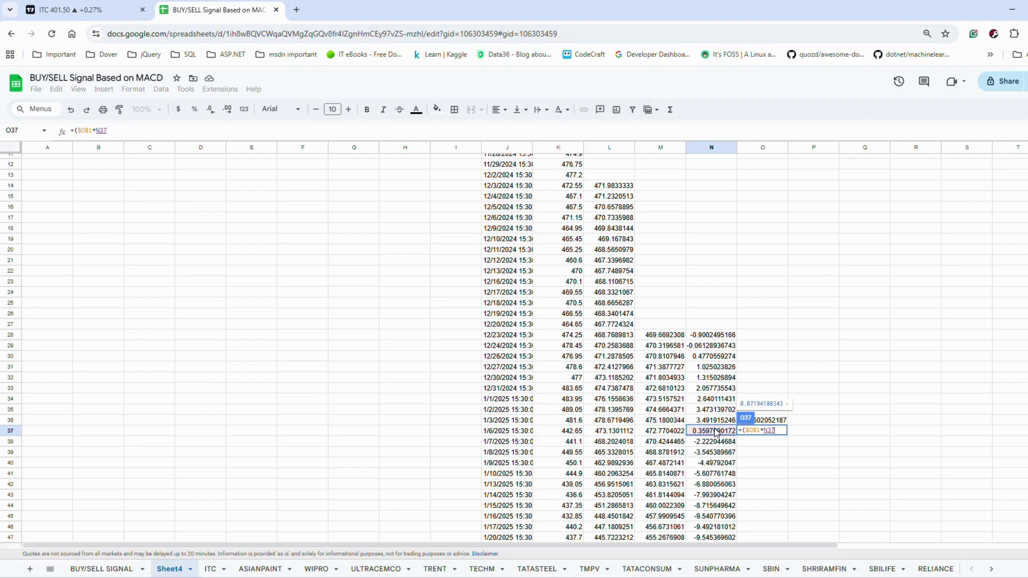
Complete the O37 formula as =($O$1*N37)+(1-$O$1)*O36.
{"action": "type", "text": ")+("}
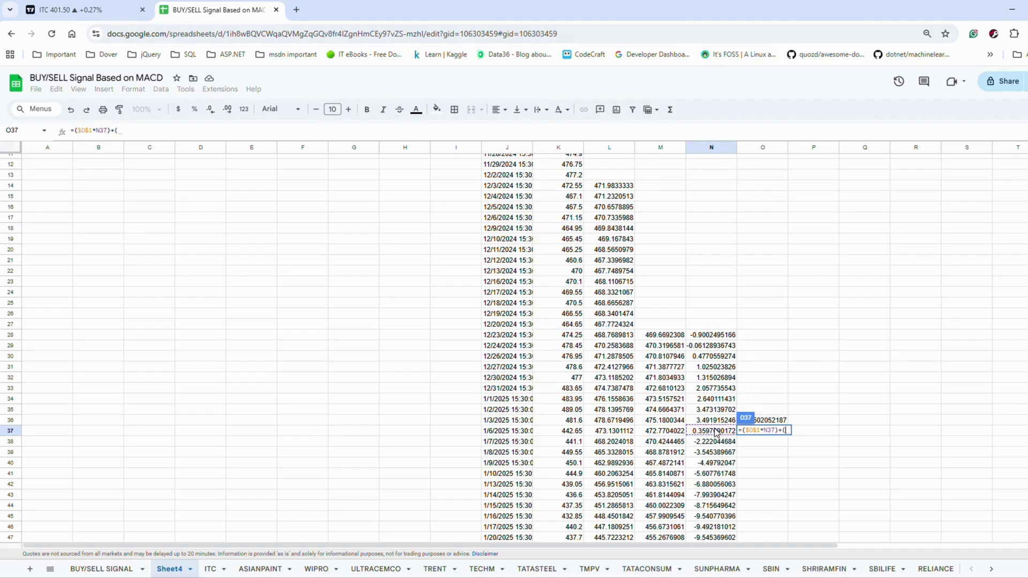
{"action": "type", "text": "1-"}
{"action": "scroll", "coordinate": [715, 431], "scroll_direction": "up", "scroll_amount": 3}
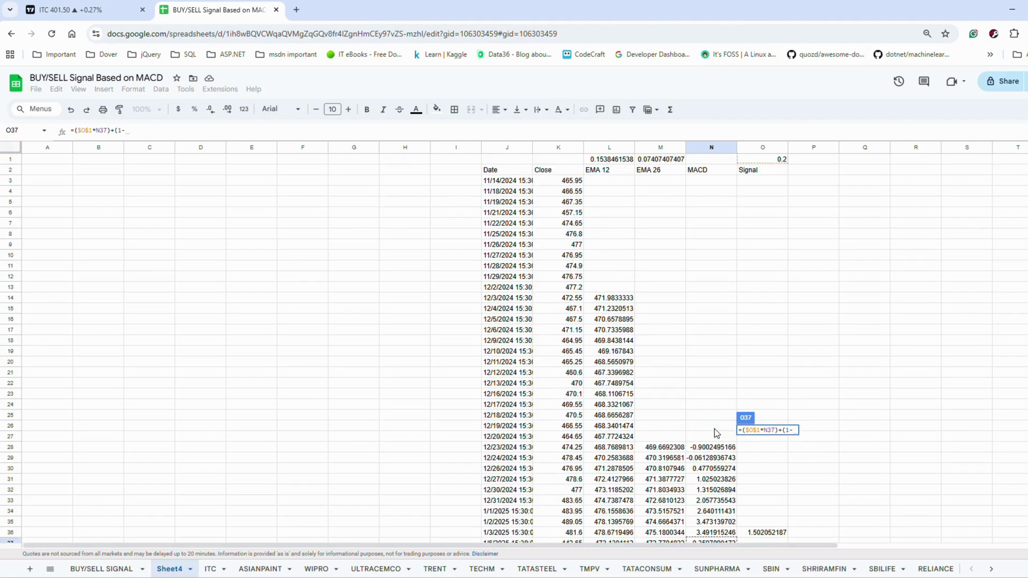
{"action": "left_click", "coordinate": [776, 160]}
{"action": "scroll", "coordinate": [877, 413], "scroll_direction": "down", "scroll_amount": 3}
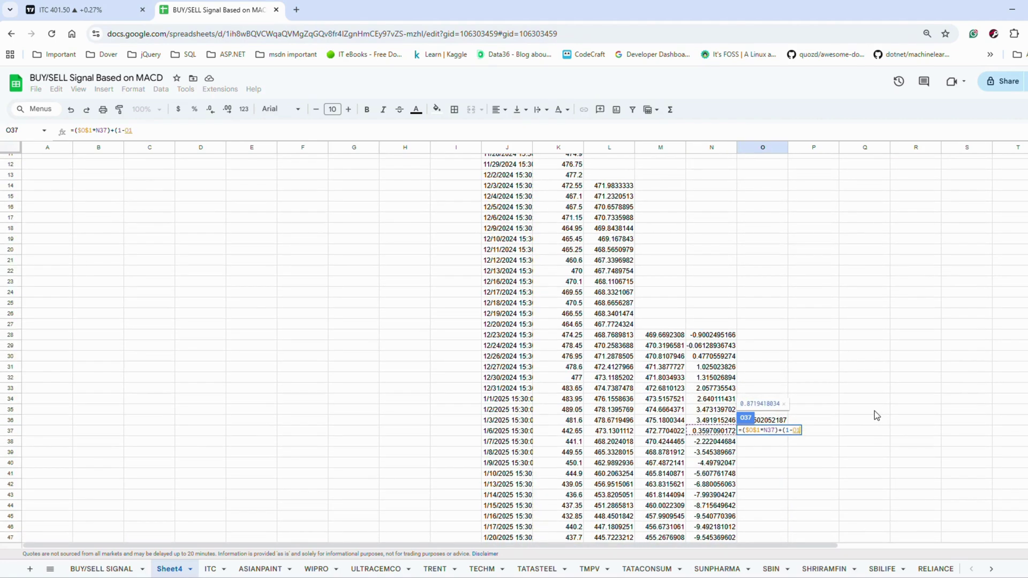
{"action": "key", "text": "F4"}
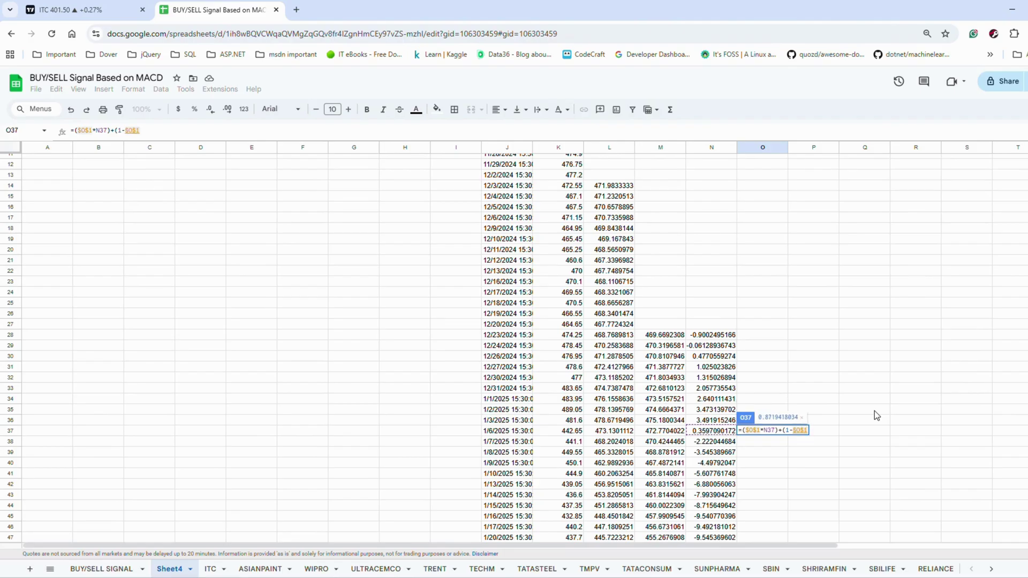
{"action": "type", "text": ")*"}
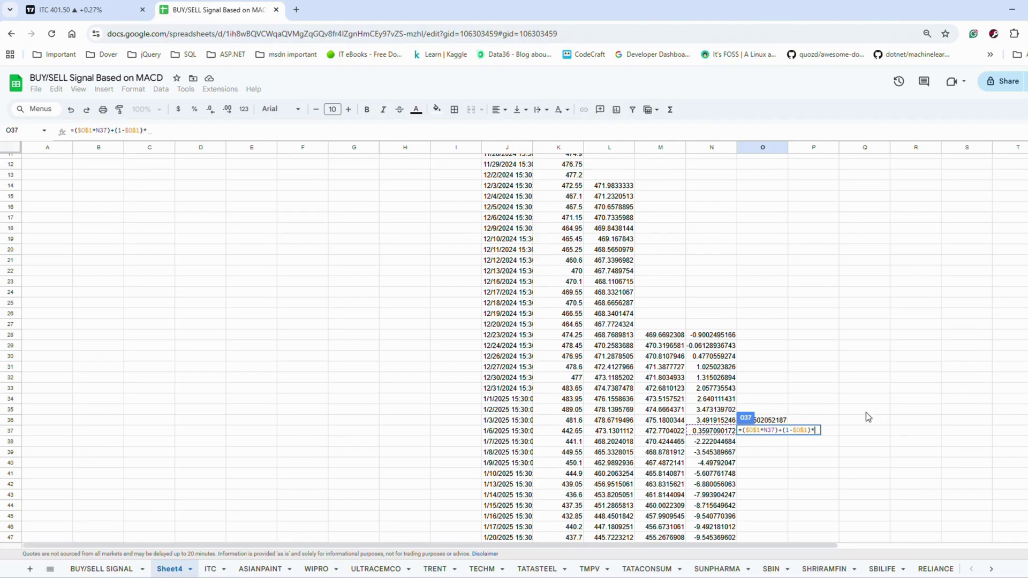
{"action": "left_click", "coordinate": [773, 420]}
{"action": "key", "text": "Return"}
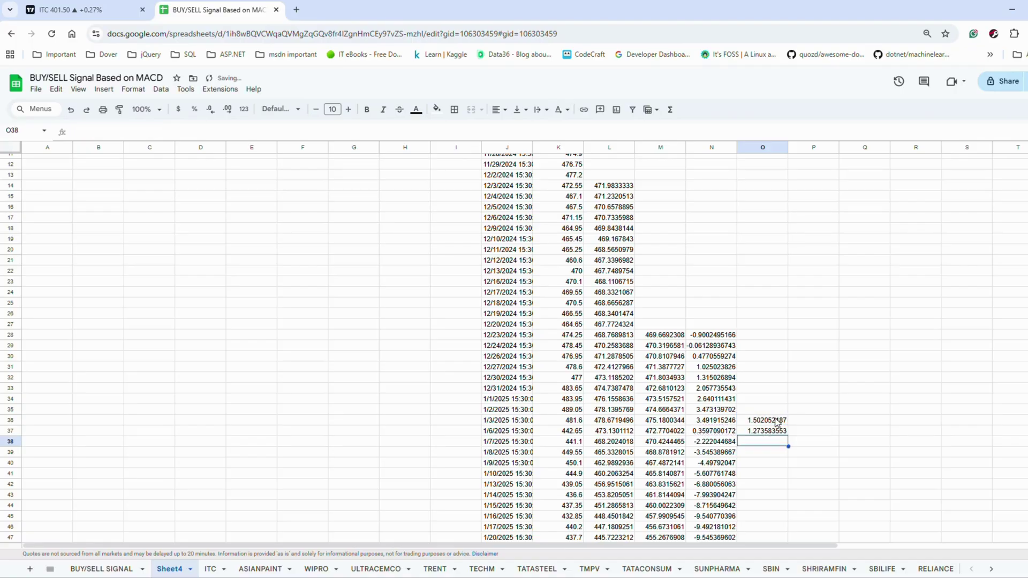
Fill the O37 formula down the remaining rows of the Signal column and check the filled values.
{"action": "left_click", "coordinate": [773, 430]}
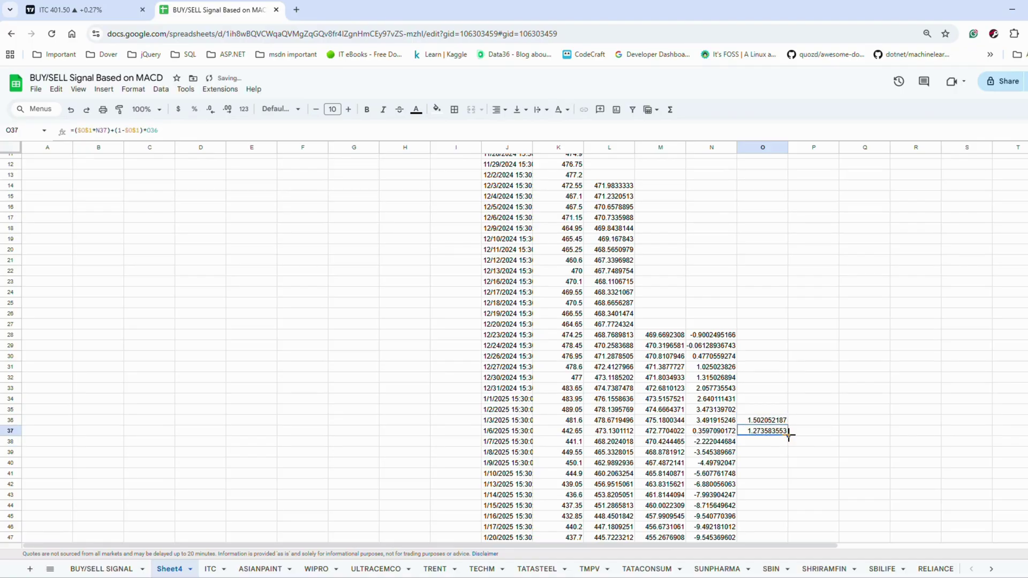
{"action": "double_click", "coordinate": [788, 436]}
{"action": "scroll", "coordinate": [791, 407], "scroll_direction": "down", "scroll_amount": 5}
{"action": "scroll", "coordinate": [788, 380], "scroll_direction": "down", "scroll_amount": 15}
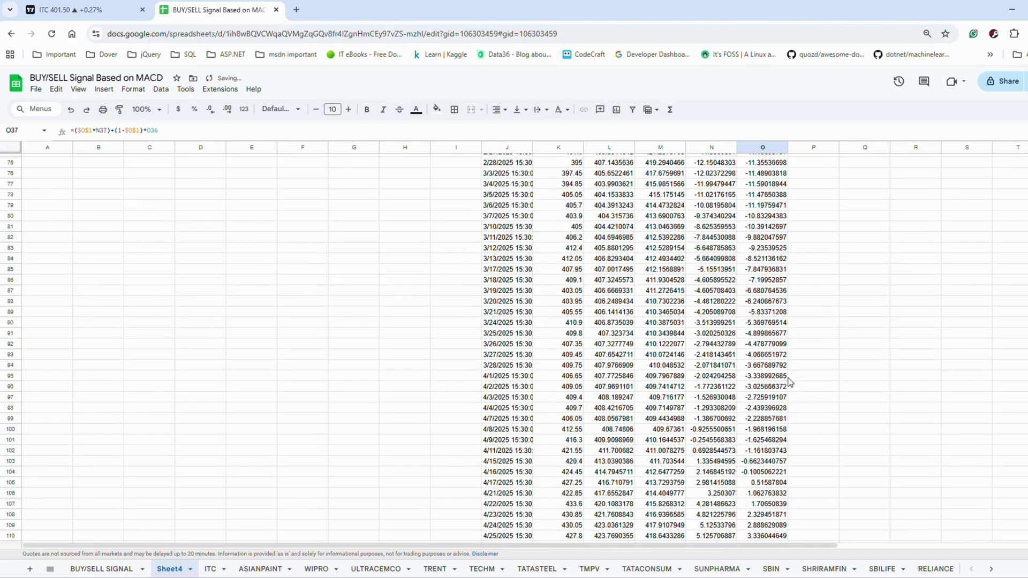
{"action": "scroll", "coordinate": [586, 381], "scroll_direction": "up", "scroll_amount": 20}
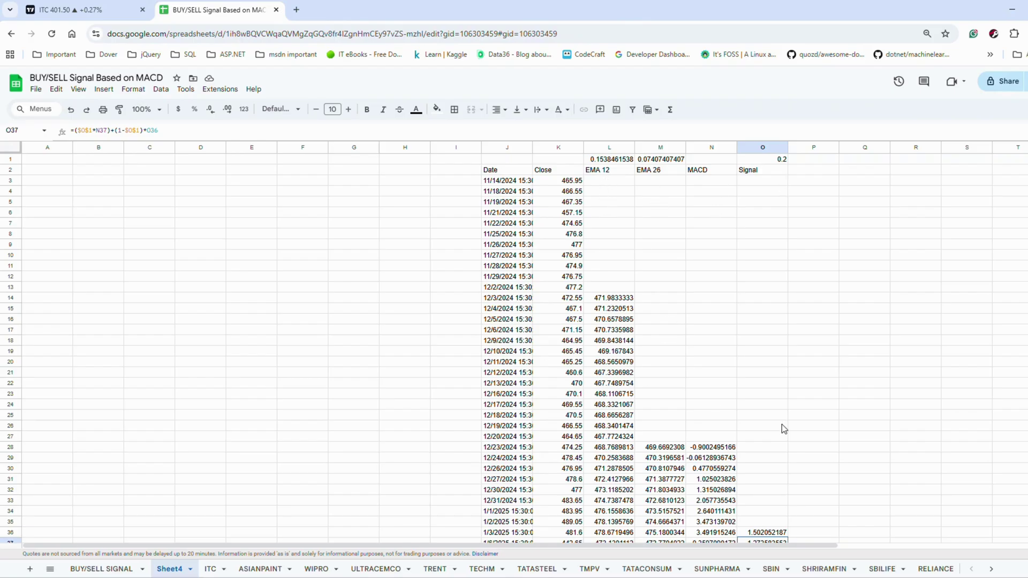
Enter =QUERY("Select * WHERE J IS NOT NULL Order by J desc") in A3.
{"action": "left_click", "coordinate": [51, 182]}
{"action": "double_click", "coordinate": [51, 181]}
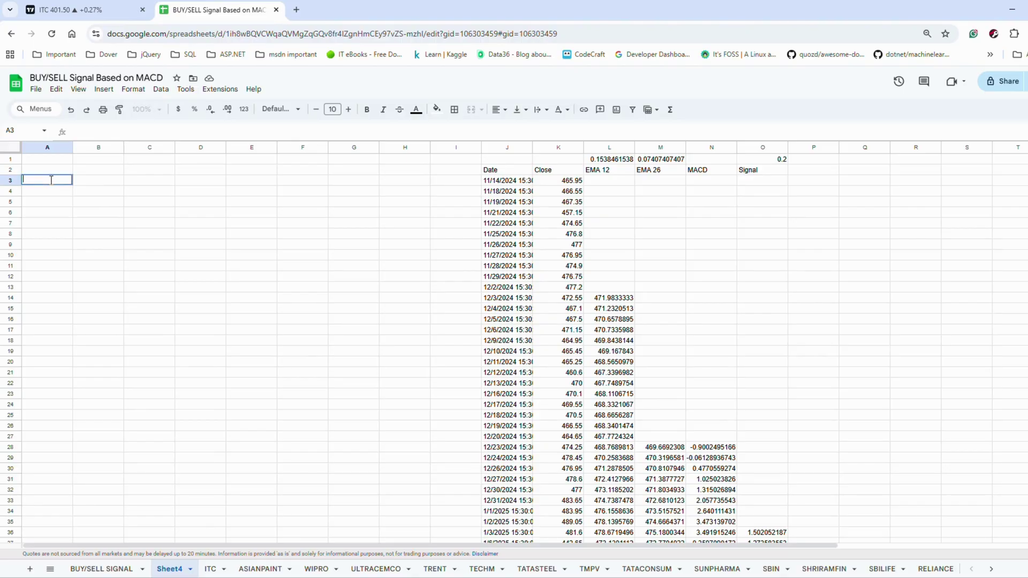
{"action": "type", "text": "=QUERY("}
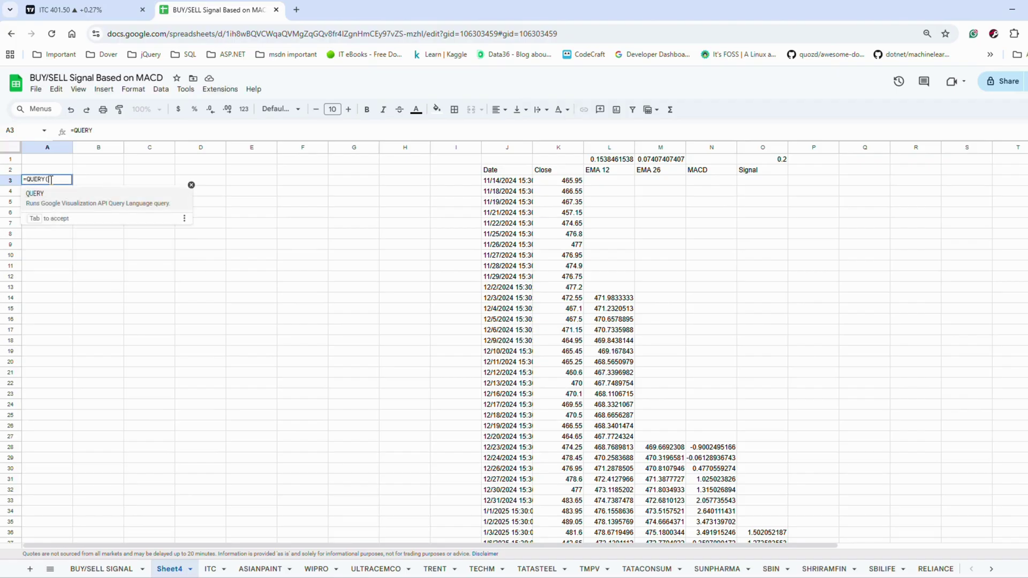
{"action": "type", "text": "\""}
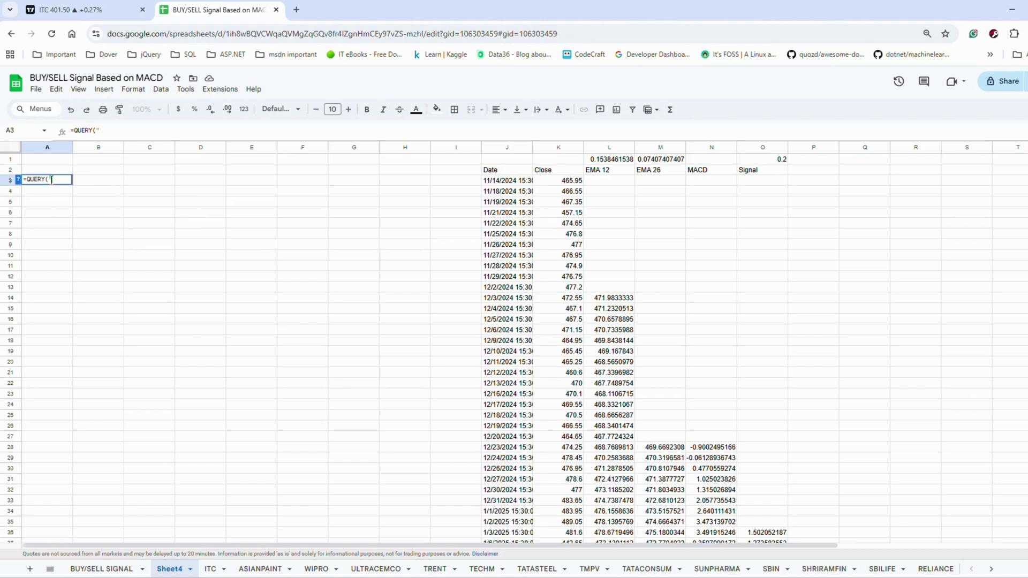
{"action": "type", "text": "Select"}
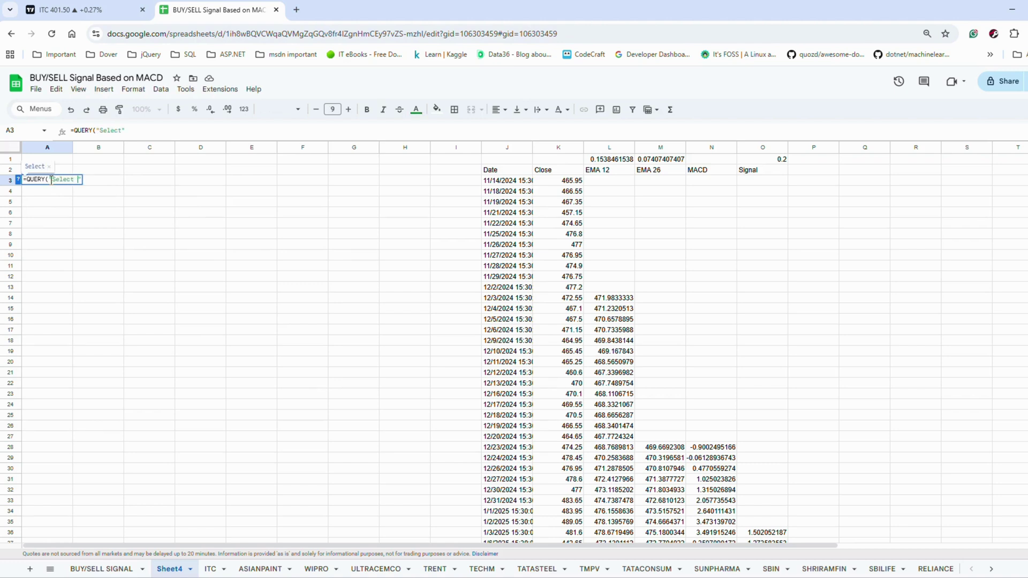
{"action": "type", "text": " * WHERE"}
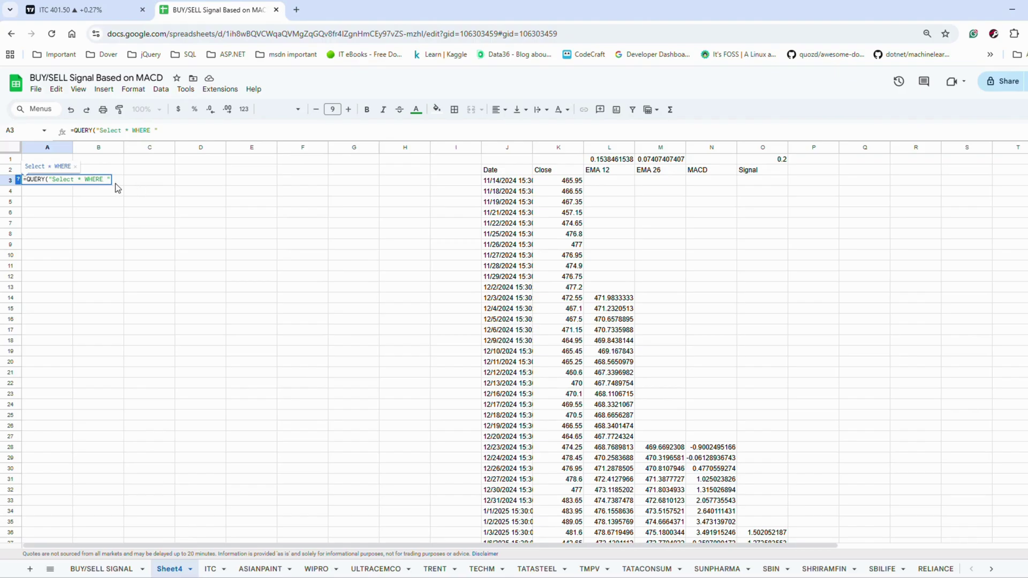
{"action": "type", "text": "J IS NO"}
{"action": "type", "text": "T NULL "}
{"action": "type", "text": "Order "}
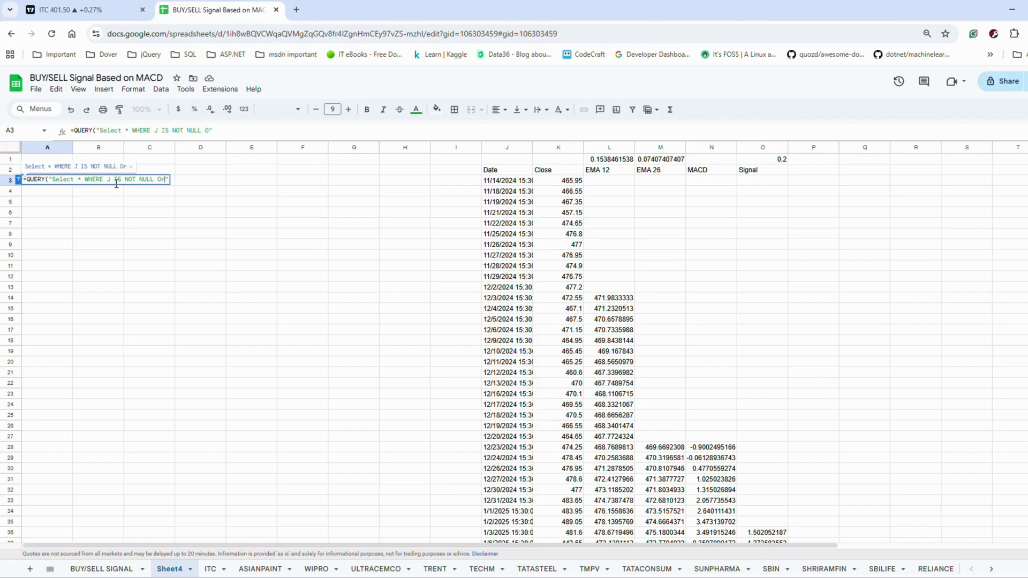
{"action": "type", "text": "by J desc"}
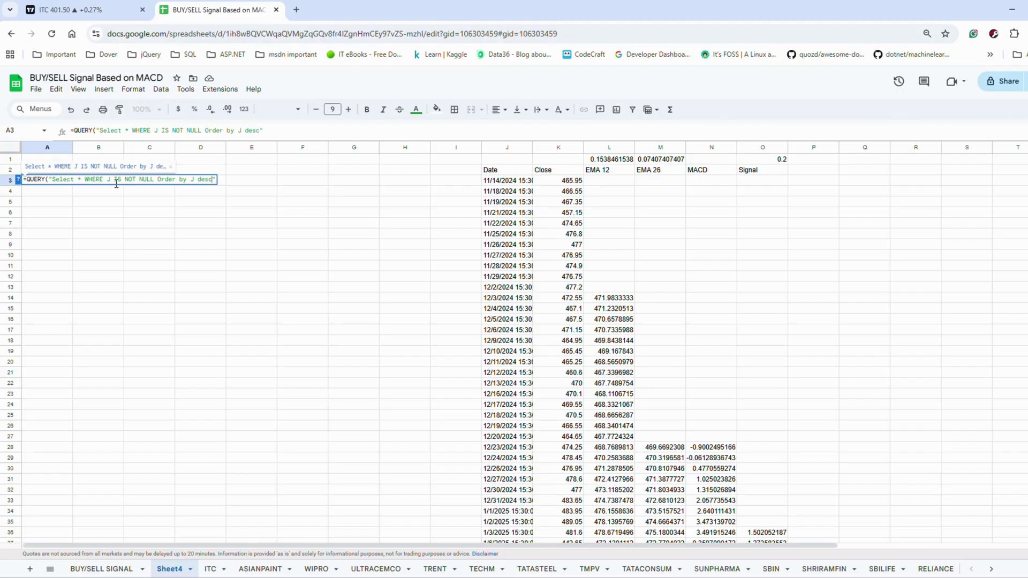
{"action": "type", "text": "\""}
{"action": "key", "text": "Return"}
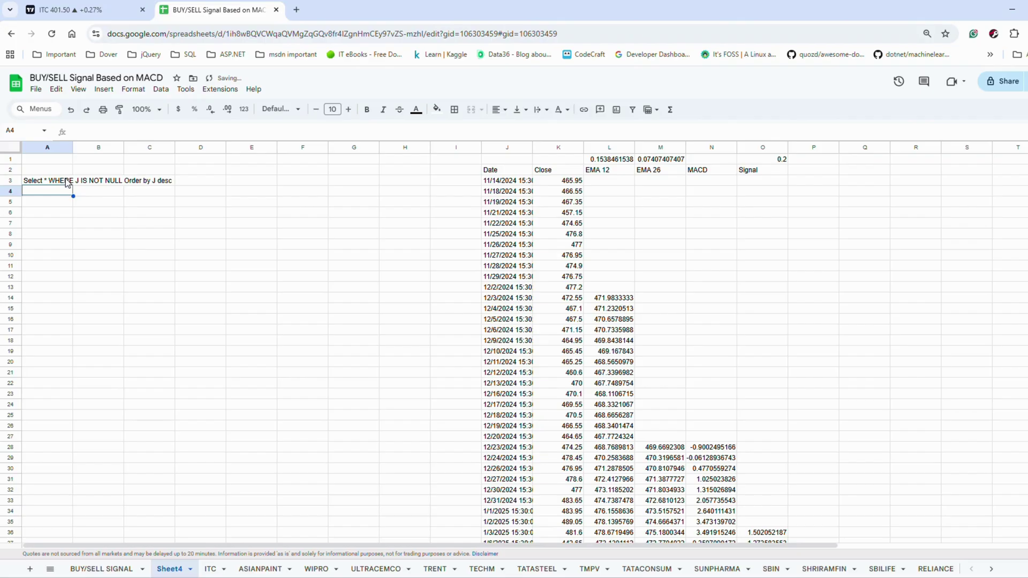
Add the data range J3:O280 as the first argument of the A3 QUERY formula and check the sorted output.
{"action": "left_click", "coordinate": [33, 181]}
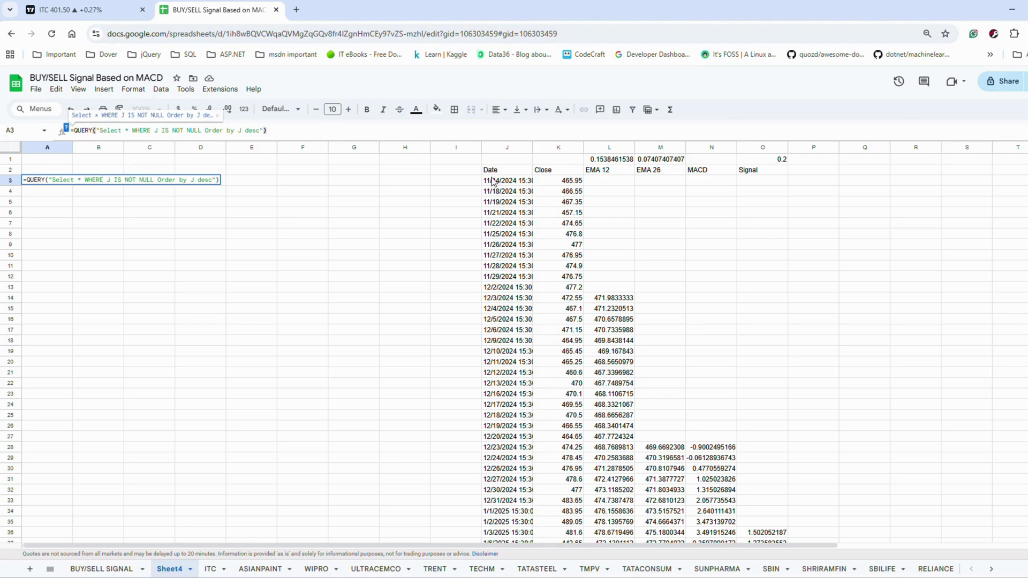
{"action": "left_click_drag", "start_coordinate": [496, 182], "coordinate": [771, 265]}
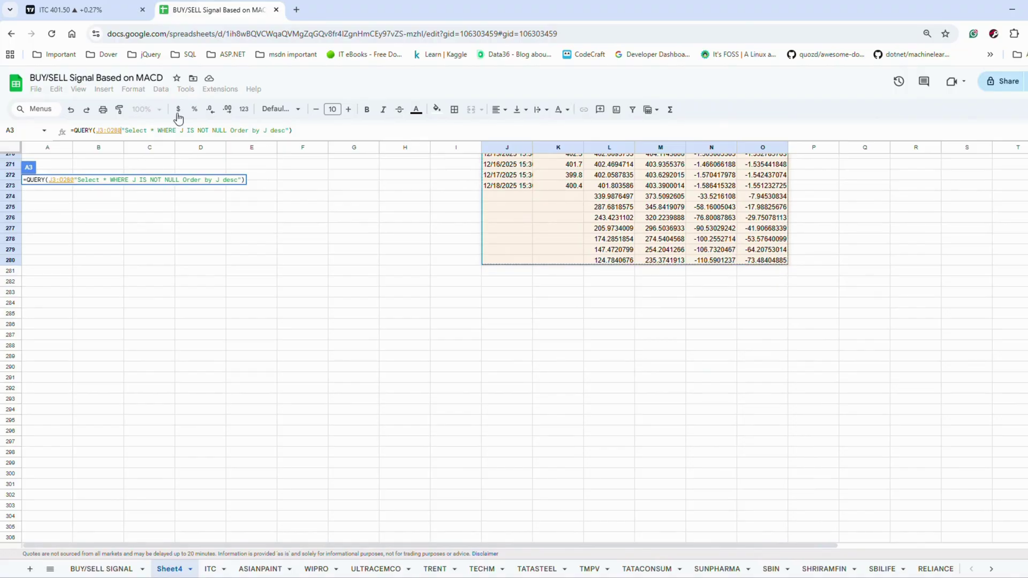
{"action": "left_click", "coordinate": [77, 184]}
{"action": "type", "text": ","}
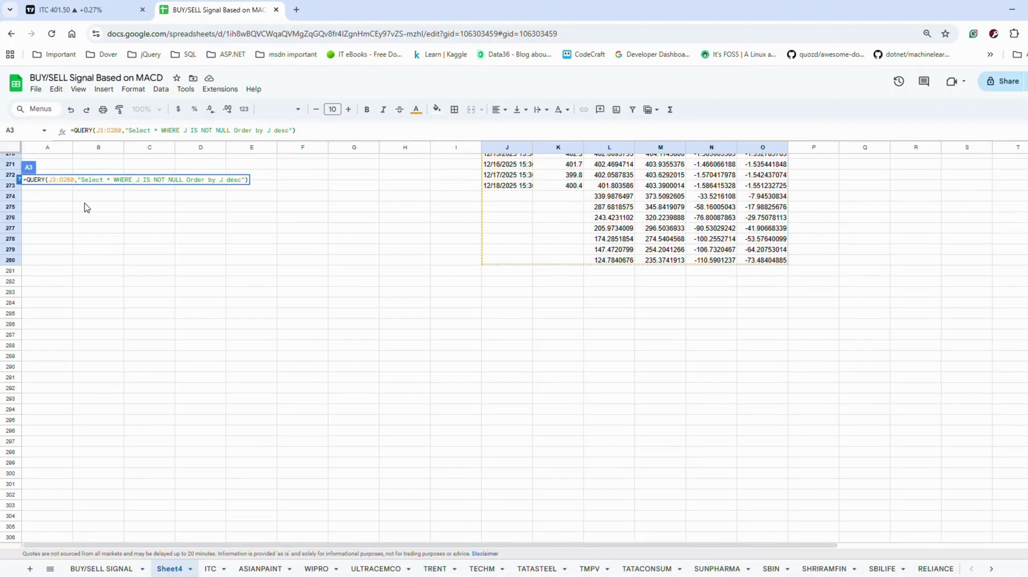
{"action": "key", "text": "Return"}
{"action": "scroll", "coordinate": [88, 206], "scroll_direction": "up", "scroll_amount": 1}
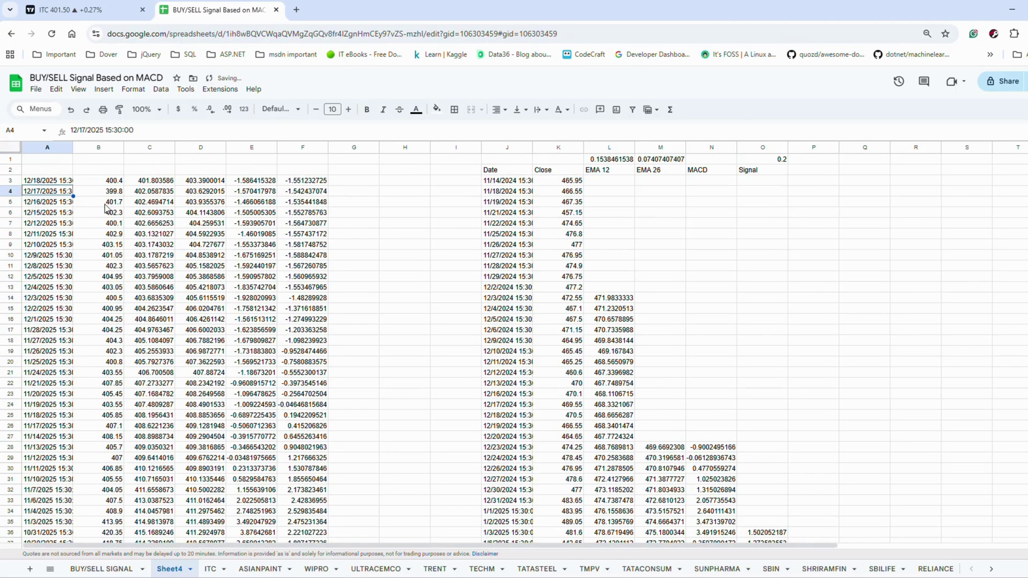
{"action": "left_click", "coordinate": [59, 182]}
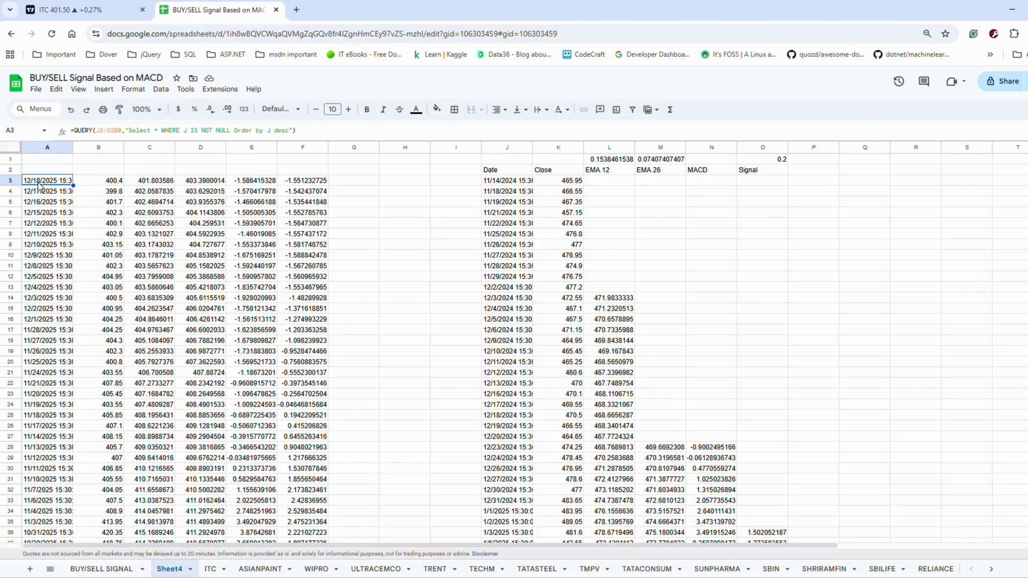
{"action": "left_click", "coordinate": [307, 183]}
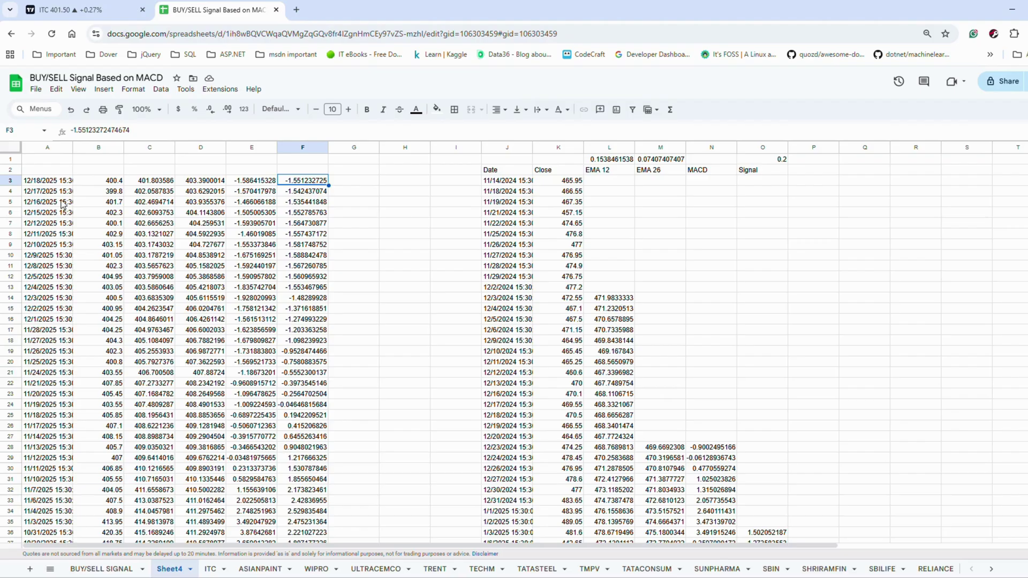
Enter =TODAY() in A2, above the queried dates.
{"action": "double_click", "coordinate": [48, 170]}
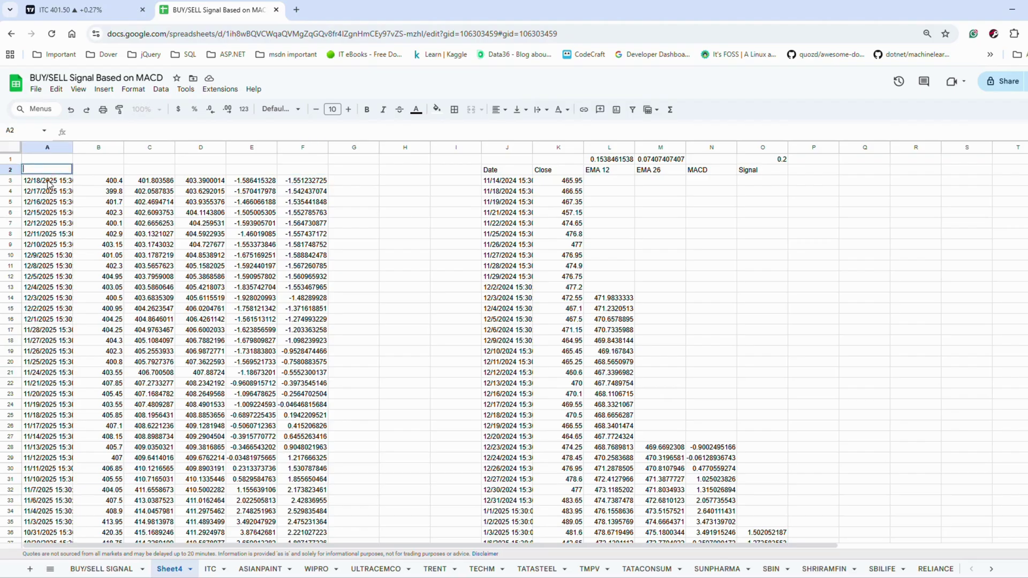
{"action": "type", "text": "=TO"}
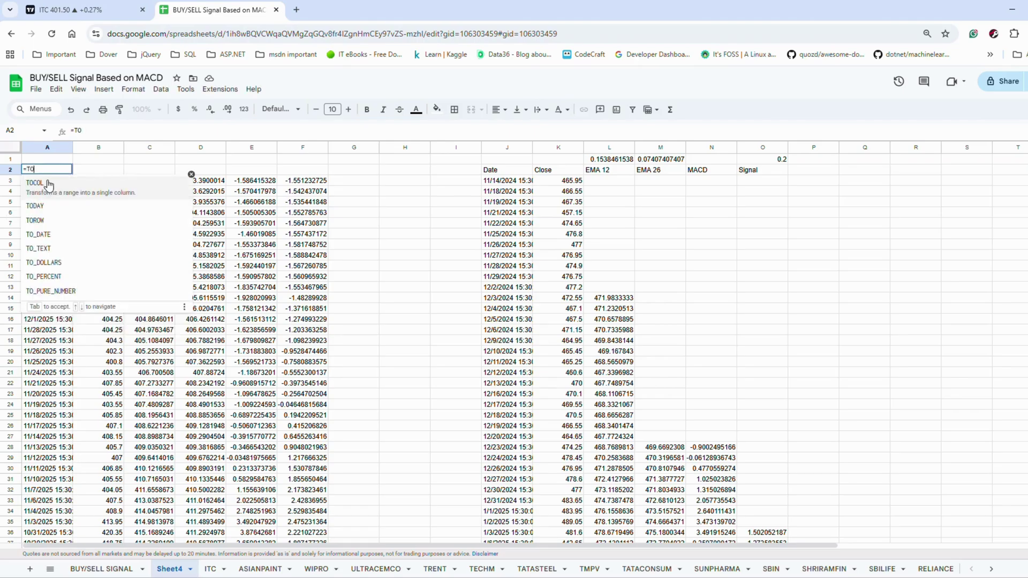
{"action": "type", "text": "DAY()"}
{"action": "key", "text": "Return"}
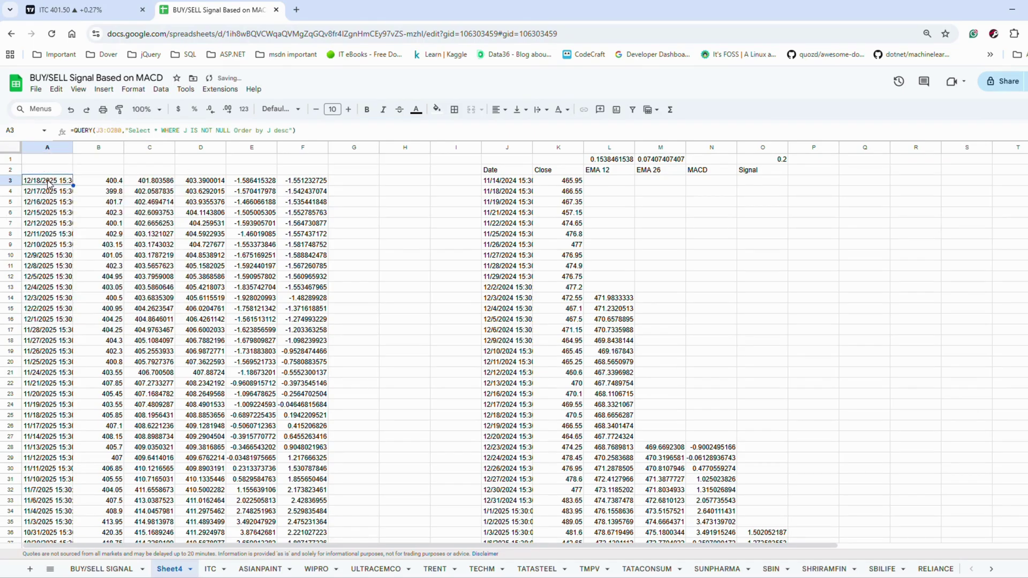
Enter =GOOGLEFINANCE("NSE:ITC","price") in B2 to fetch the live ITC price.
{"action": "double_click", "coordinate": [96, 171]}
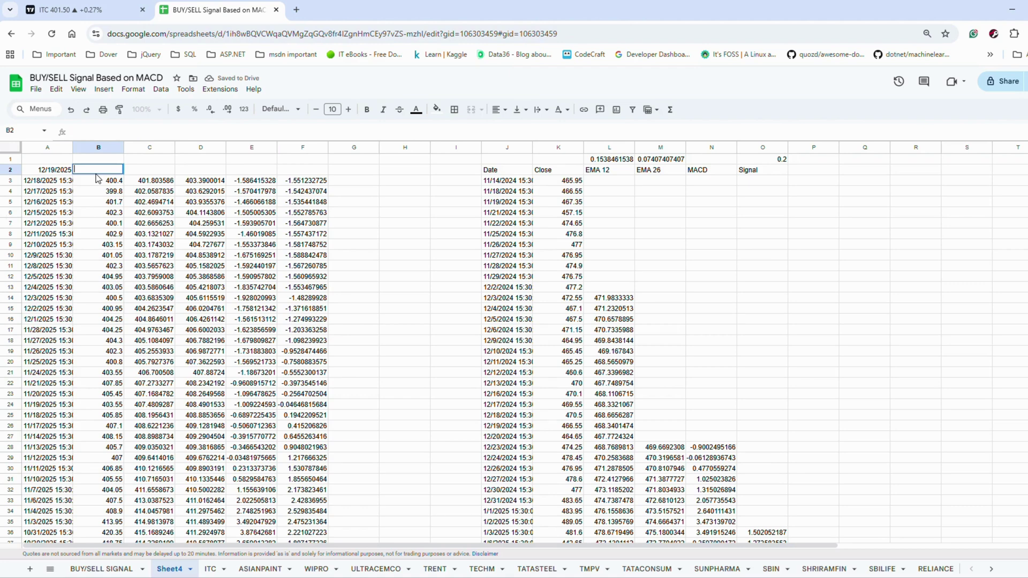
{"action": "type", "text": "="}
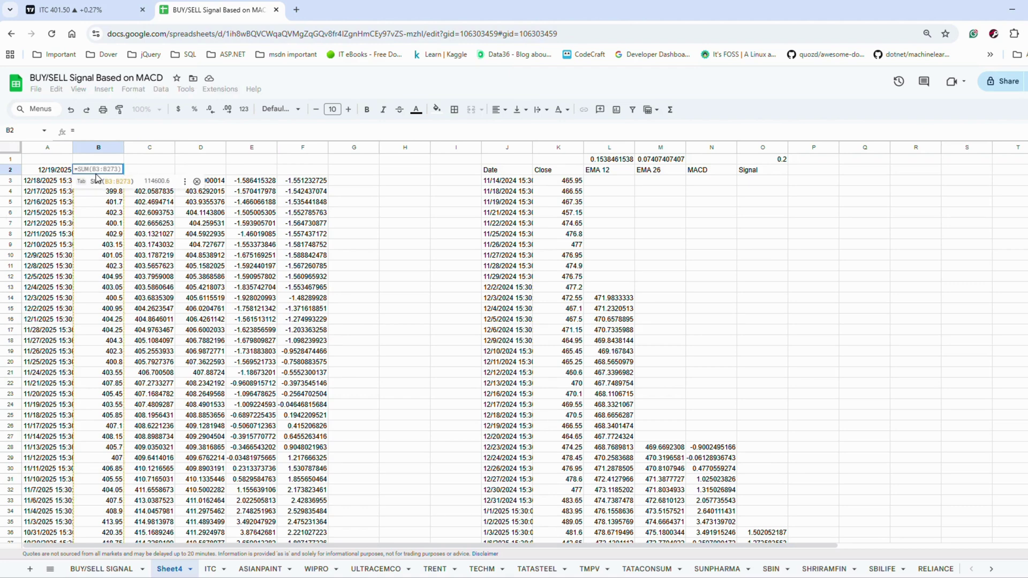
{"action": "type", "text": "GOO"}
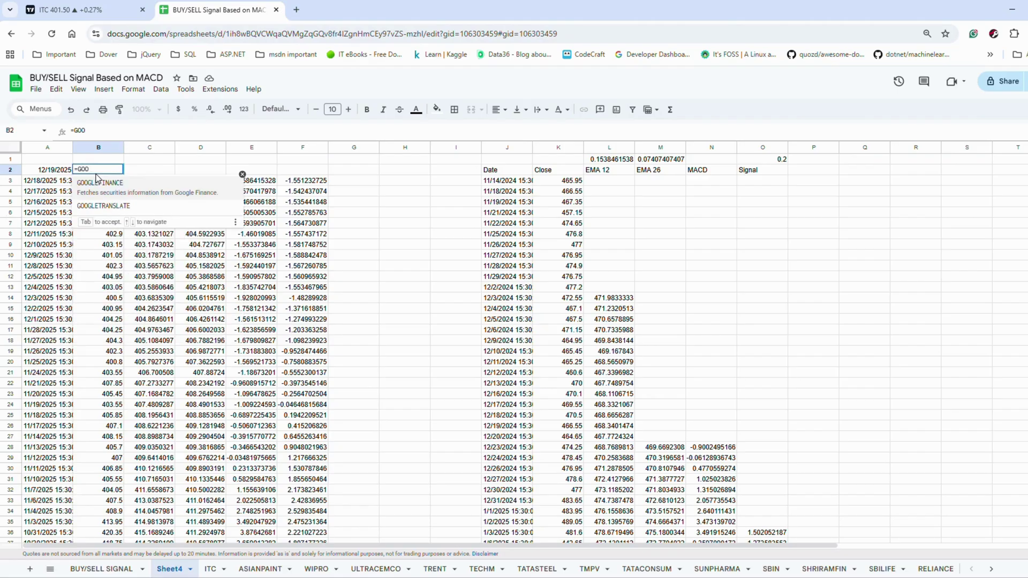
{"action": "key", "text": "Tab"}
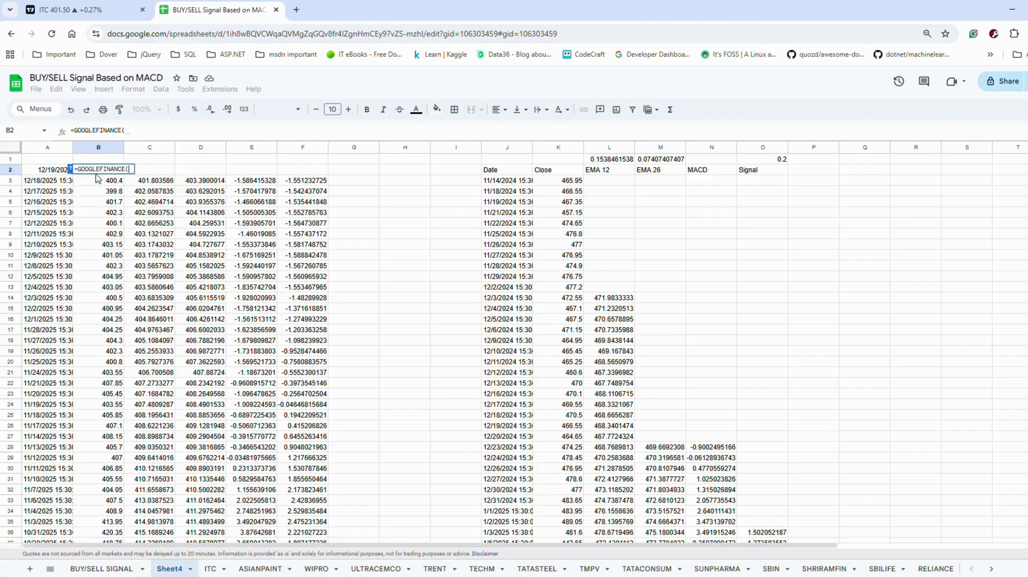
{"action": "type", "text": "\"\"NSE:IT"}
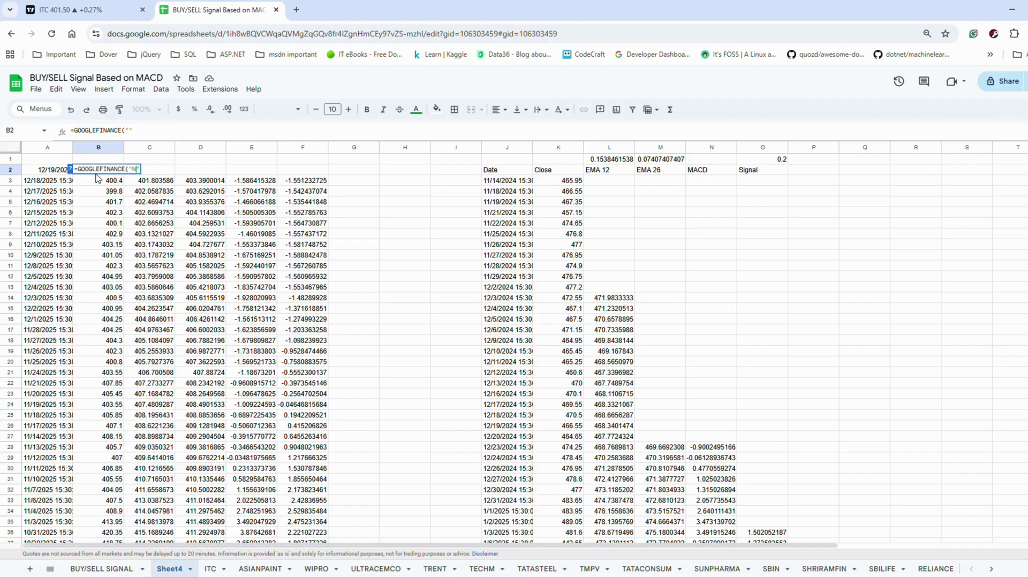
{"action": "type", "text": "C\","}
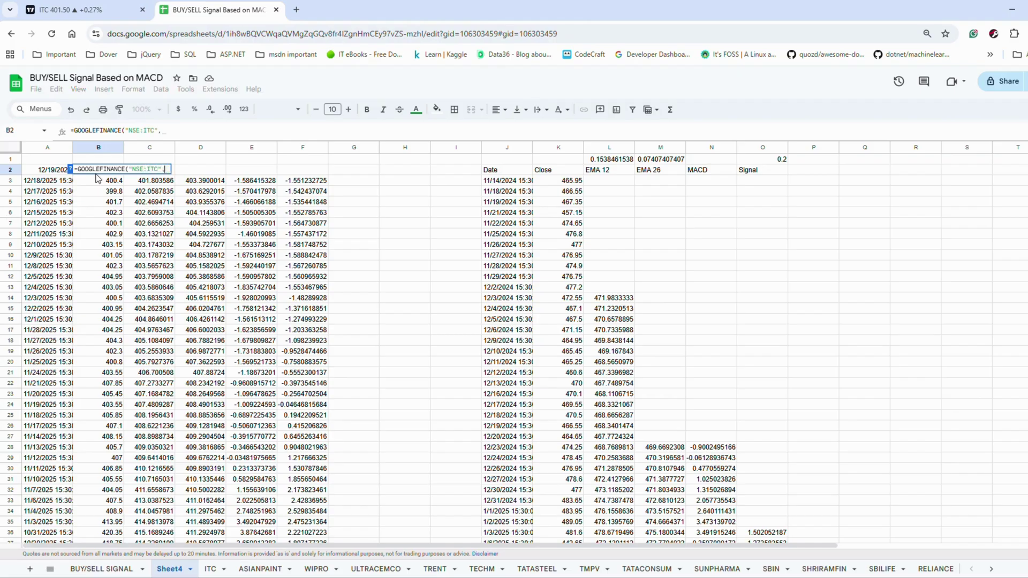
{"action": "type", "text": "\""}
{"action": "type", "text": "price"}
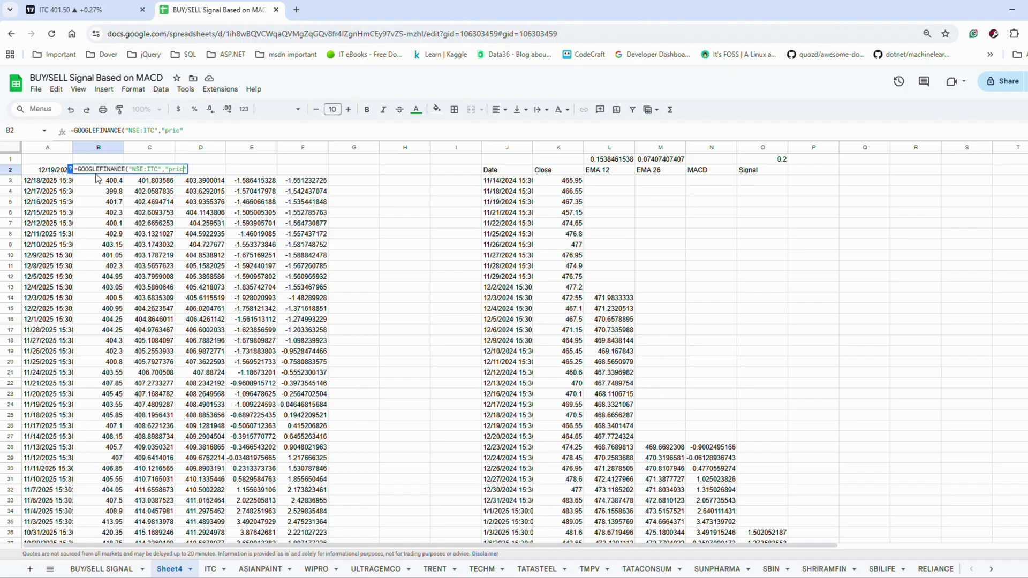
{"action": "type", "text": ")"}
{"action": "key", "text": "Return"}
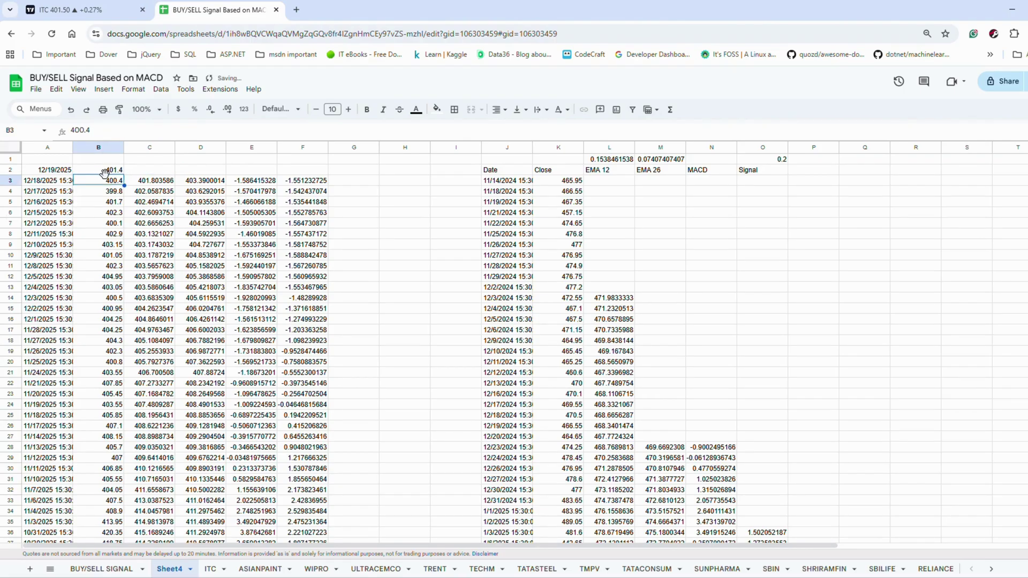
{"action": "left_click", "coordinate": [113, 172]}
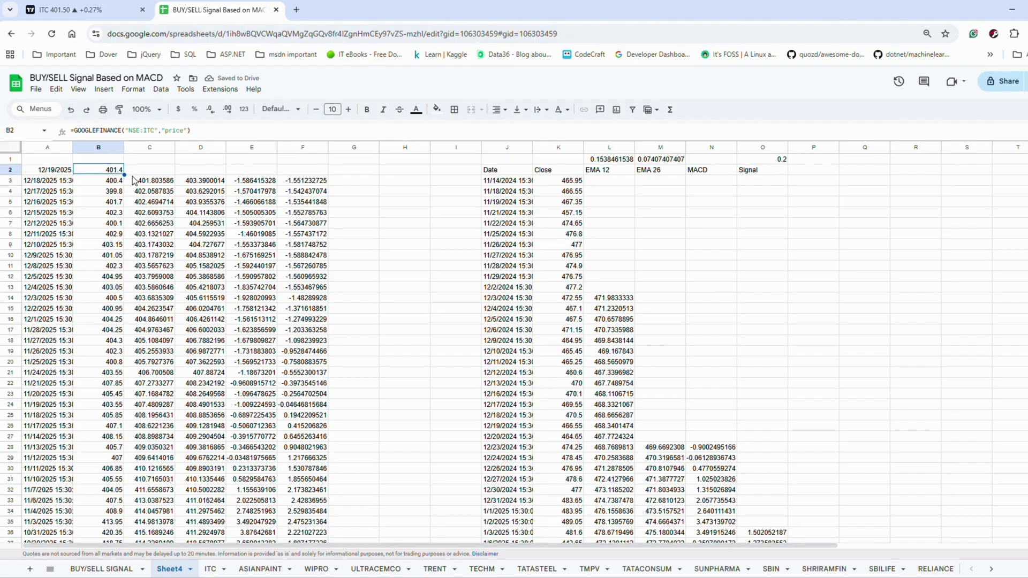
Enter =(L1*B2)+(1-L1)*C3 in C2 to calculate the current-day 12-period EMA.
{"action": "double_click", "coordinate": [134, 173]}
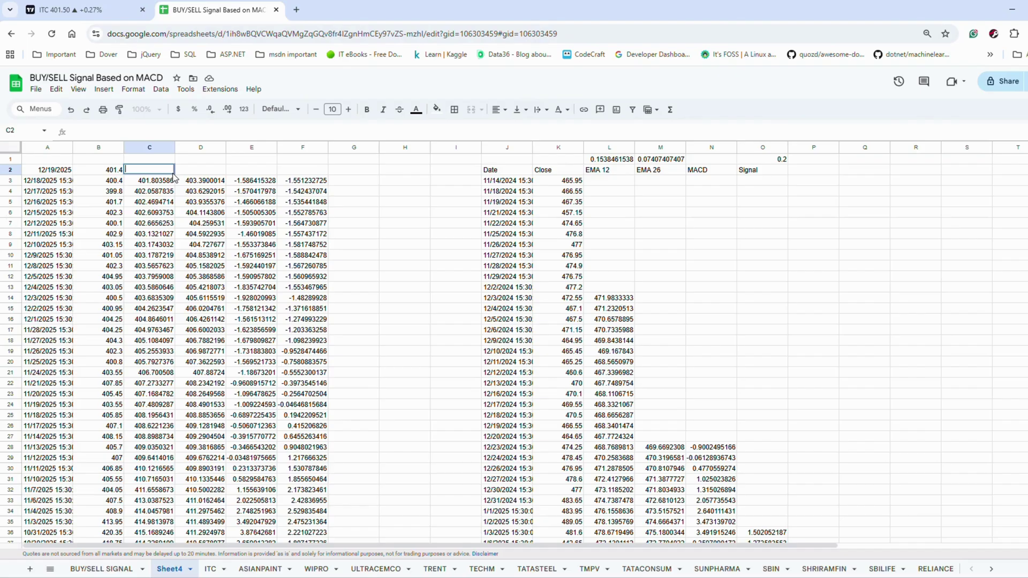
{"action": "type", "text": "="}
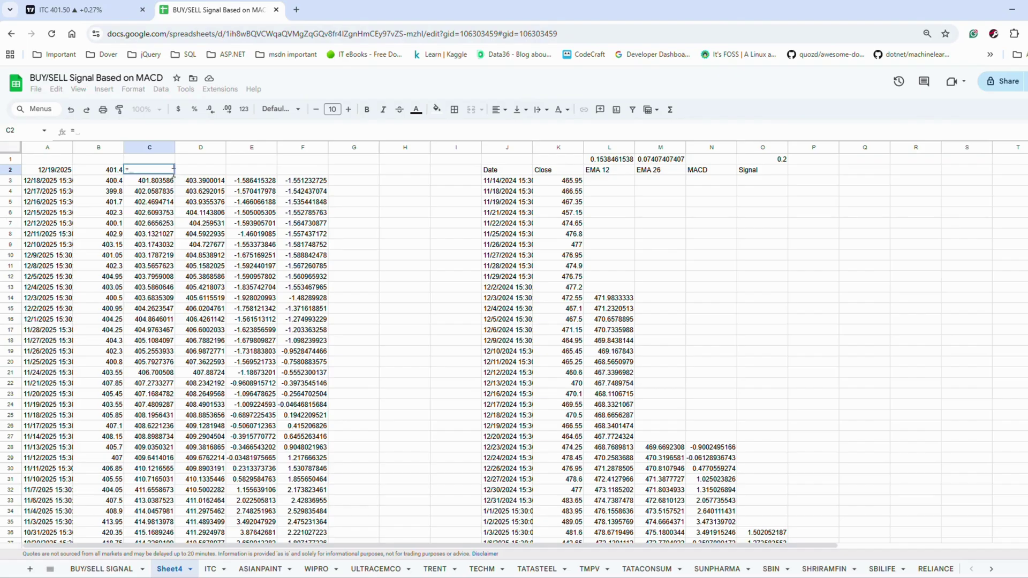
{"action": "type", "text": "("}
{"action": "left_click", "coordinate": [612, 159]}
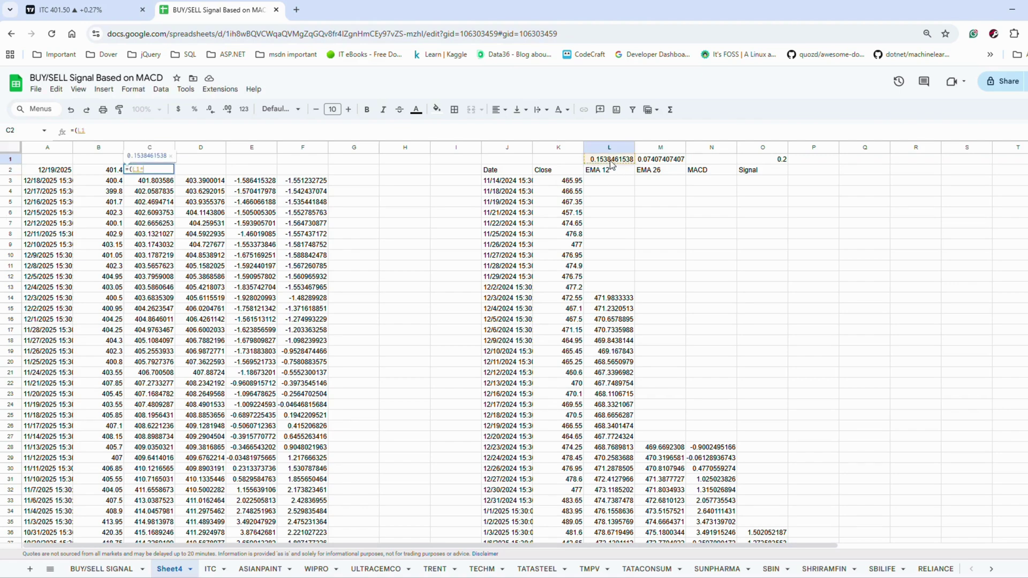
{"action": "type", "text": "*"}
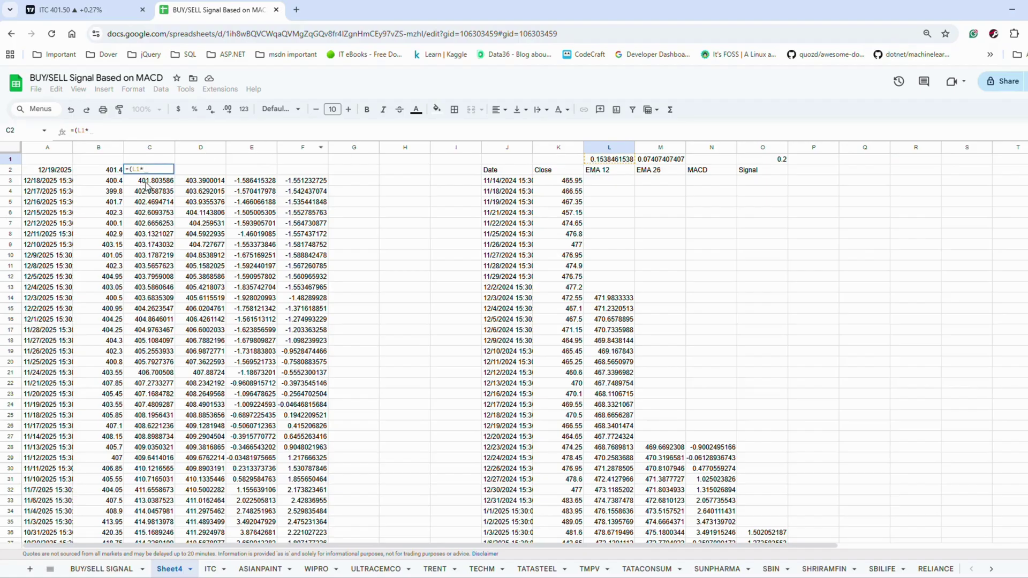
{"action": "left_click", "coordinate": [106, 171]}
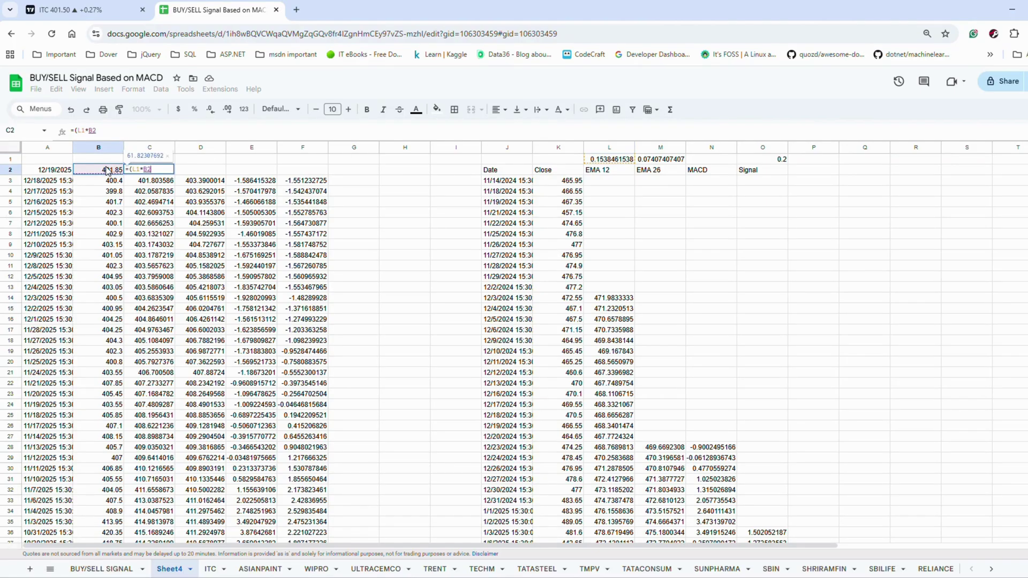
{"action": "type", "text": ")+"}
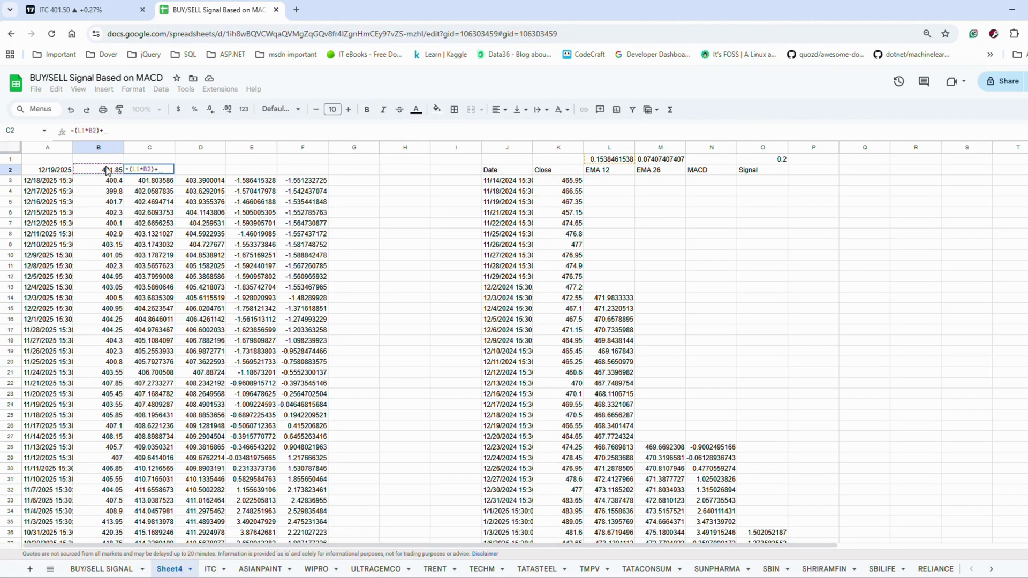
{"action": "type", "text": "(1-"}
{"action": "left_click", "coordinate": [609, 160]}
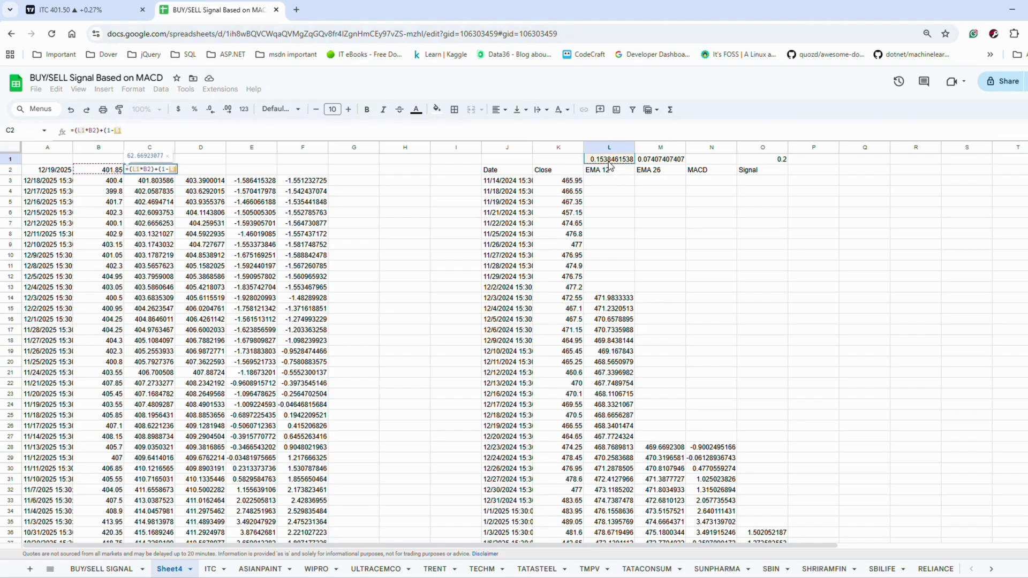
{"action": "type", "text": ")*"}
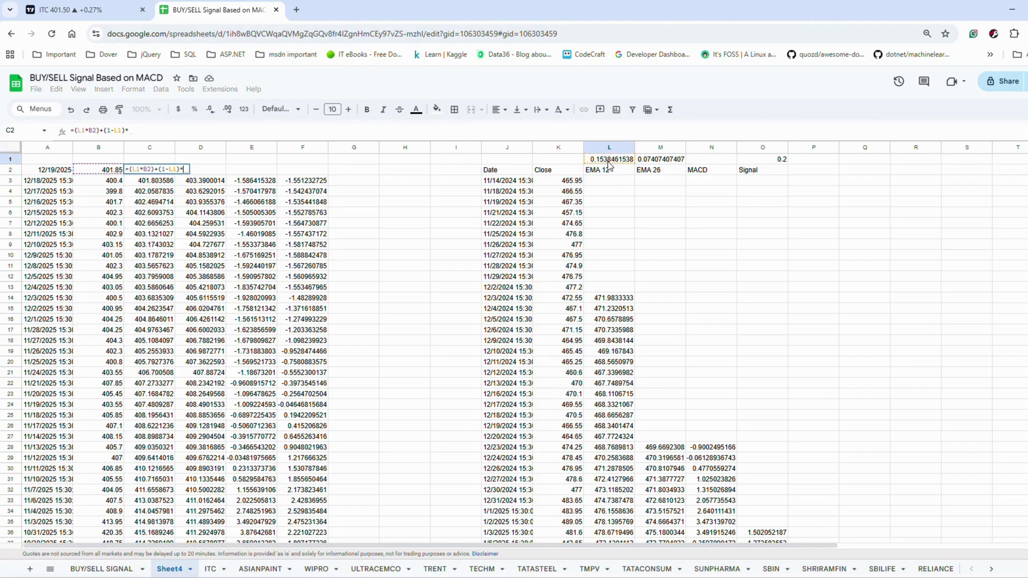
{"action": "left_click", "coordinate": [157, 182]}
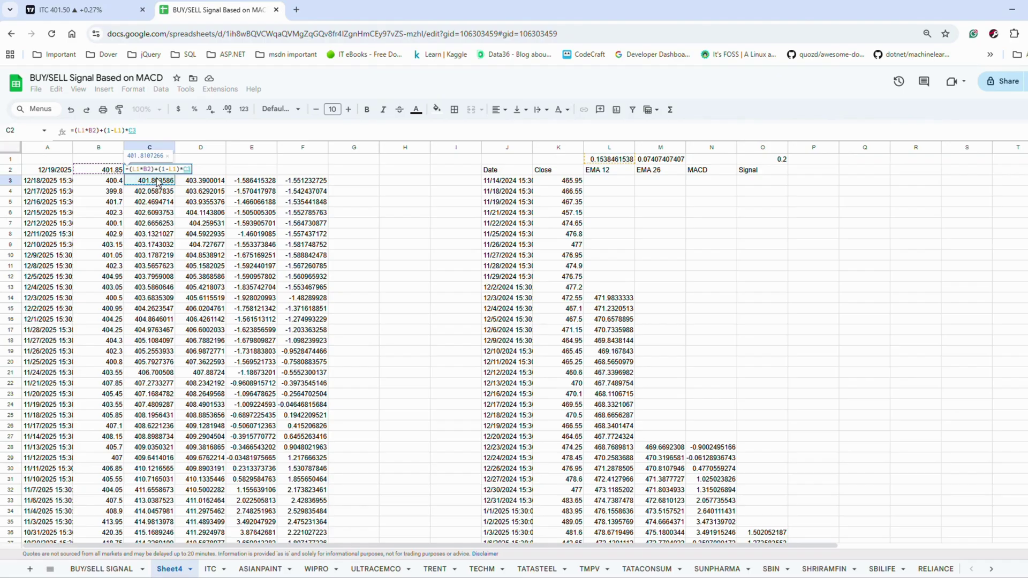
{"action": "key", "text": "Return"}
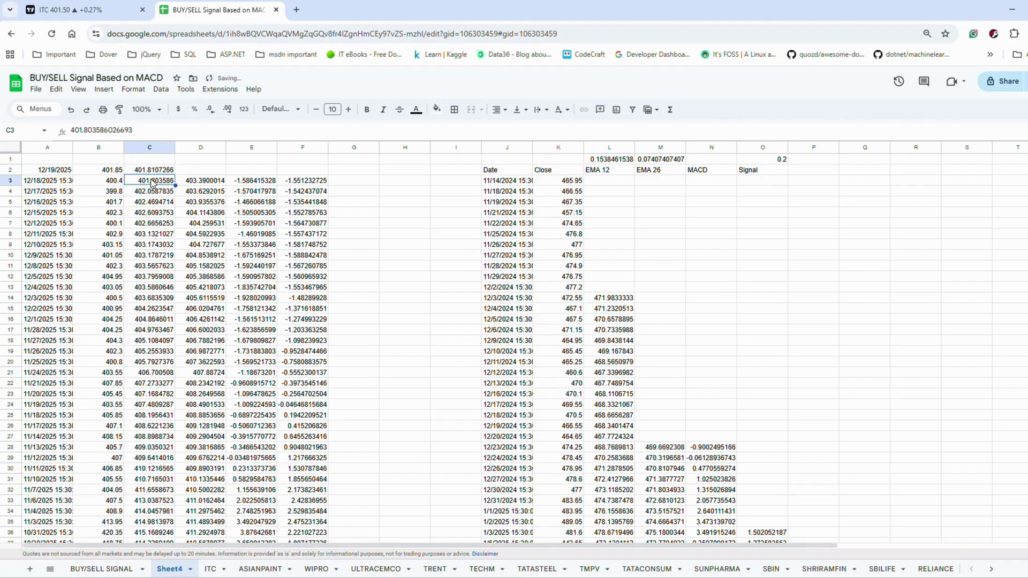
Enter =(M1*B2)+(1-M1)*D3 in D2 to calculate the current-day 26-period EMA.
{"action": "left_click", "coordinate": [198, 171]}
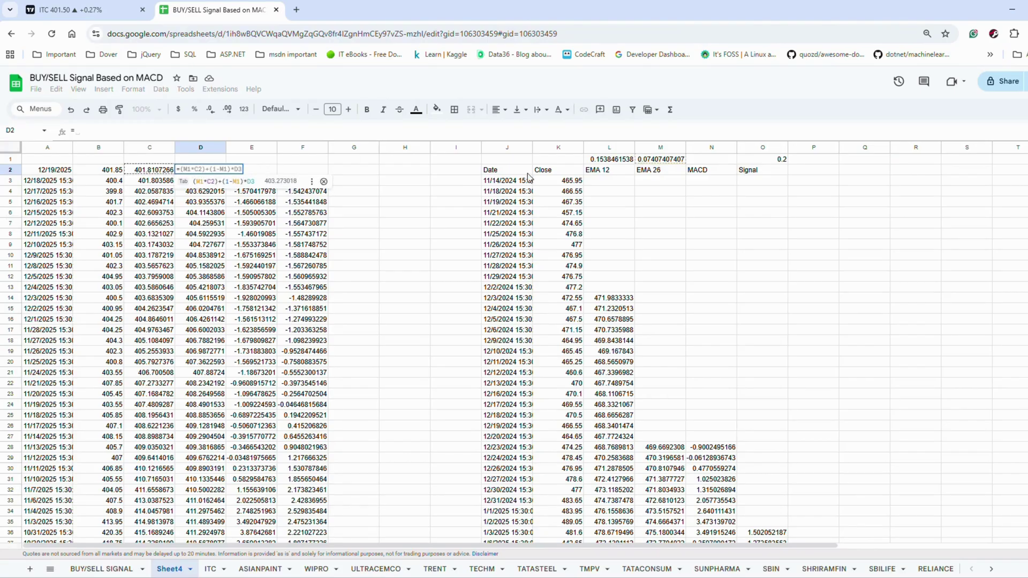
{"action": "left_click", "coordinate": [663, 161]}
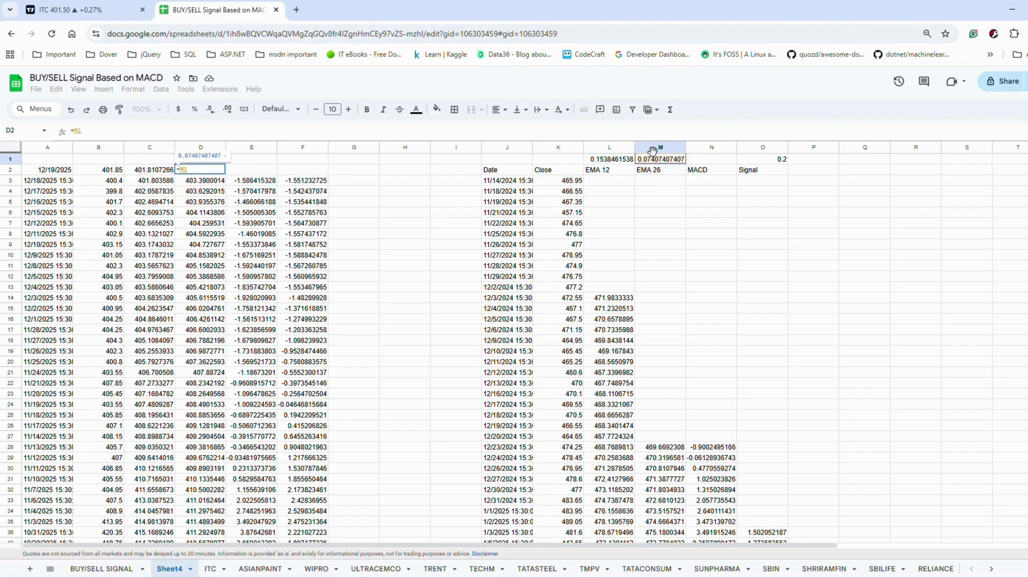
{"action": "type", "text": "*"}
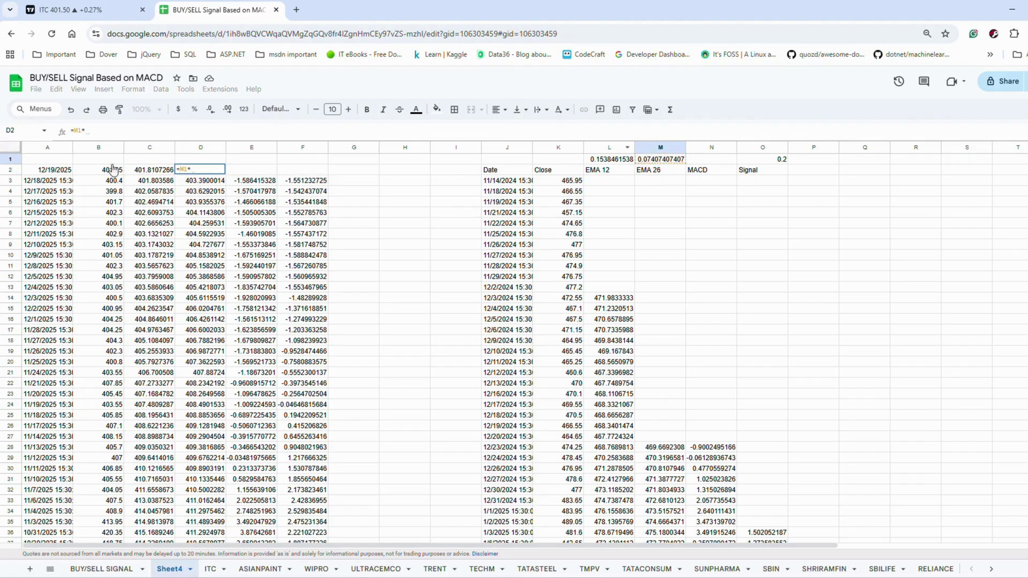
{"action": "left_click", "coordinate": [96, 173]}
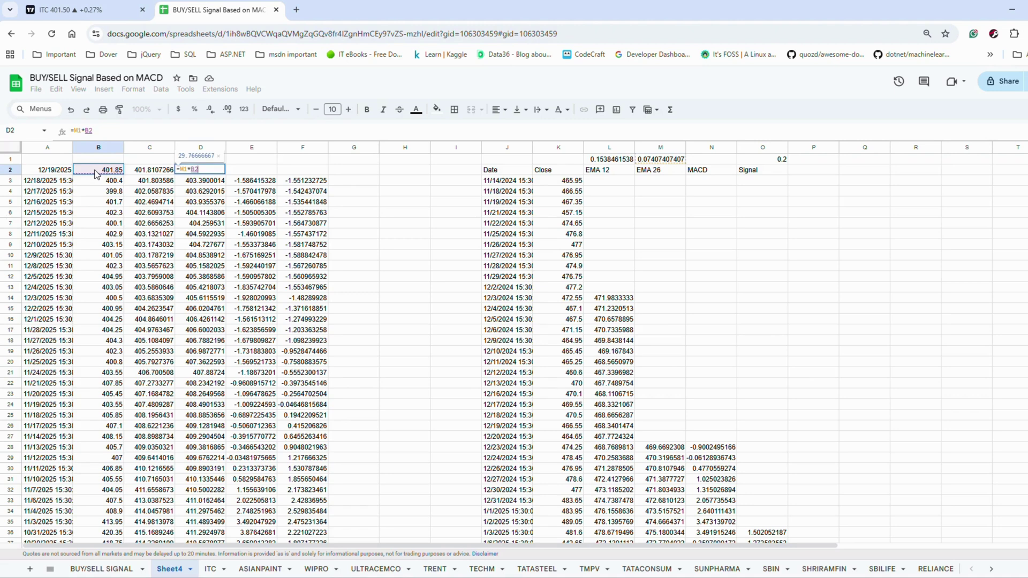
{"action": "type", "text": ")"}
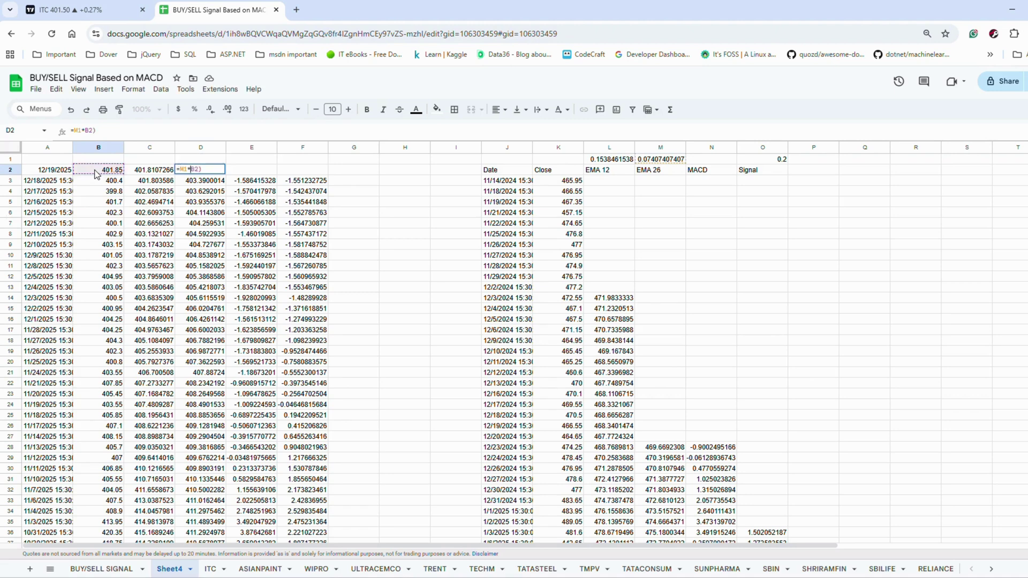
{"action": "key", "text": "Left"}
{"action": "key", "text": "Left"}
{"action": "key", "text": "Left"}
{"action": "type", "text": "("}
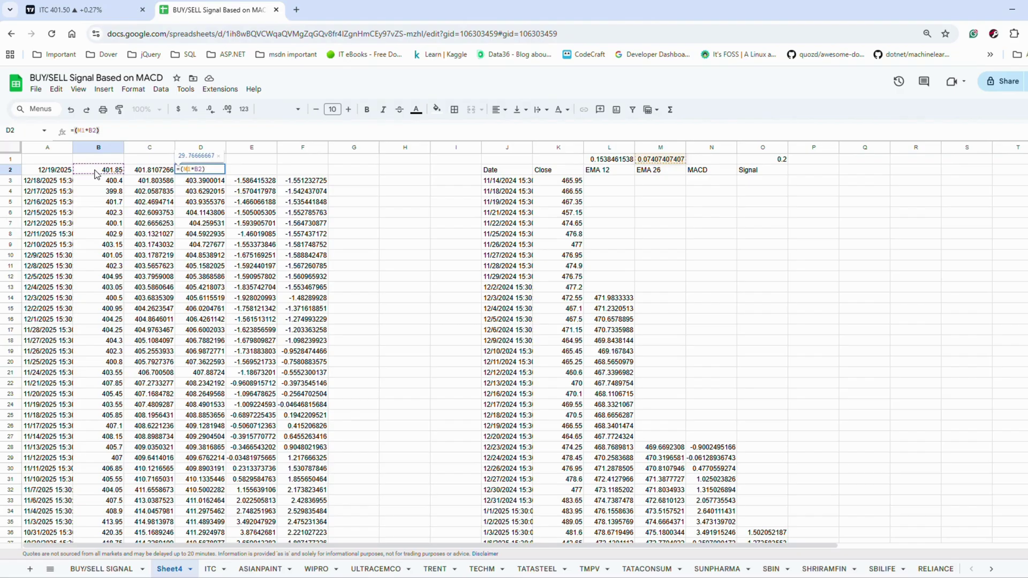
{"action": "type", "text": "+"}
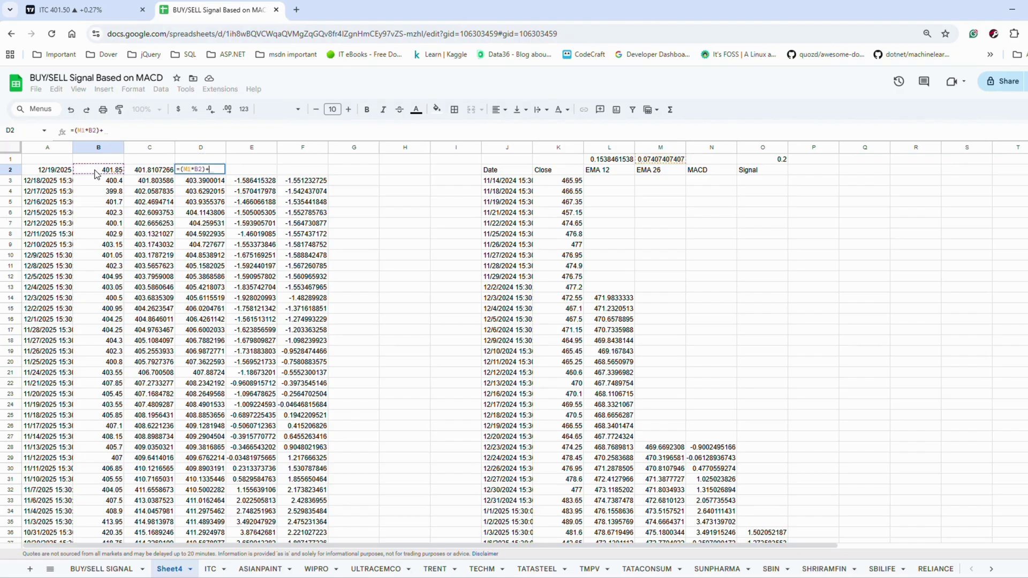
{"action": "type", "text": "()1-"}
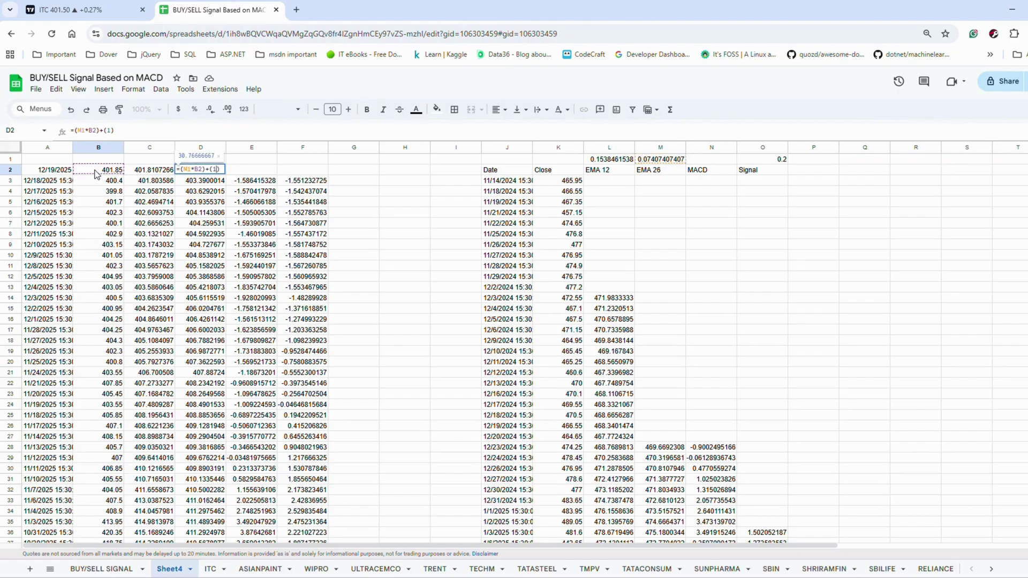
{"action": "left_click", "coordinate": [669, 161]}
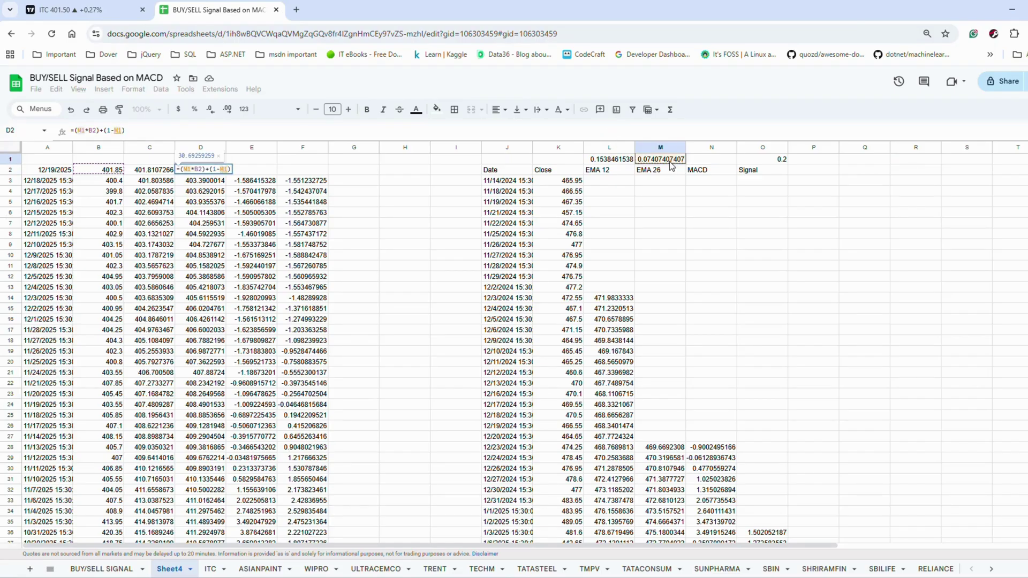
{"action": "key", "text": "Right"}
{"action": "key", "text": "Left"}
{"action": "left_click", "coordinate": [231, 168]}
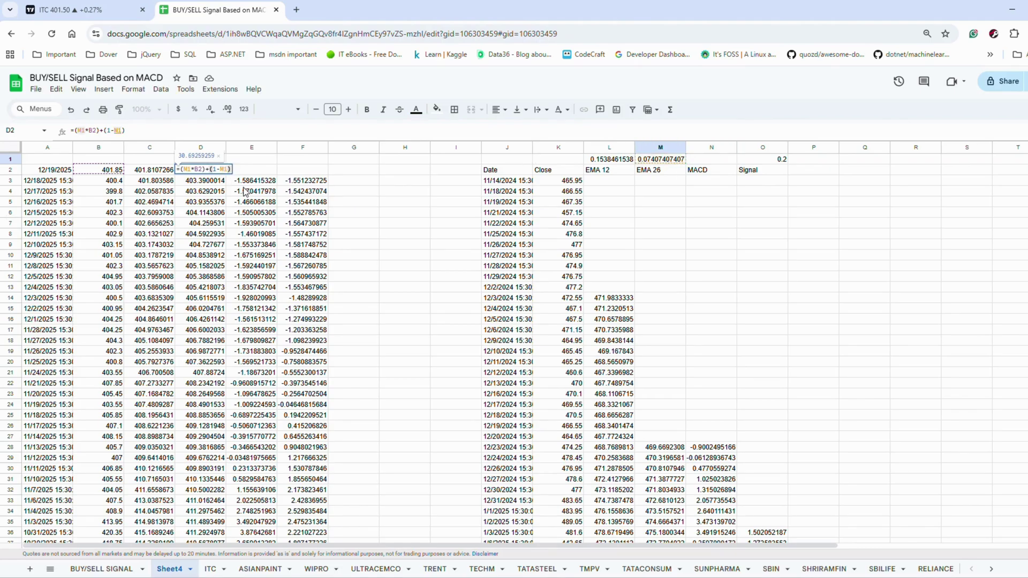
{"action": "type", "text": "*"}
{"action": "left_click", "coordinate": [195, 183]}
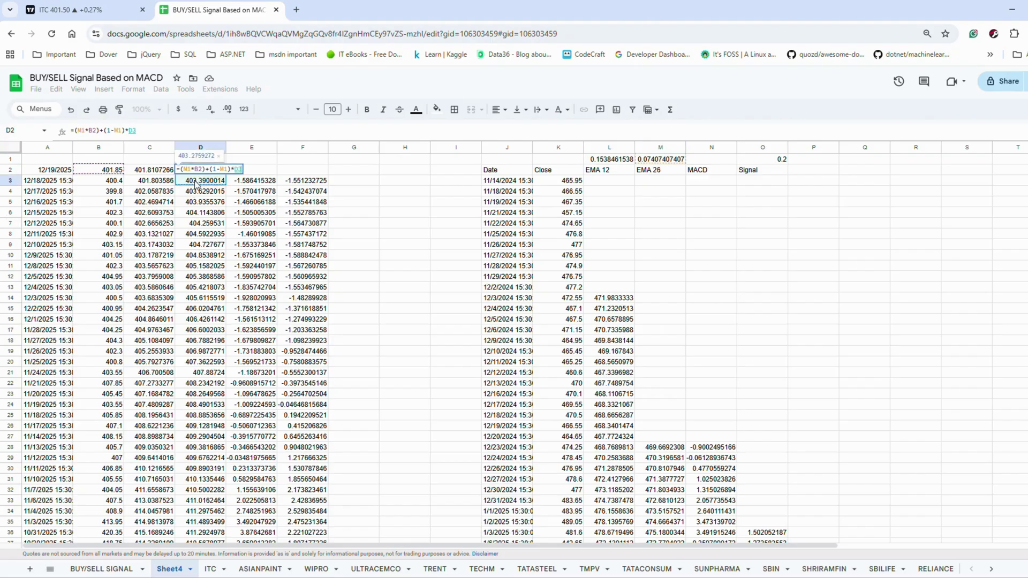
{"action": "key", "text": "Return"}
Enter =C2-D2 in E2 to calculate the current-day MACD.
{"action": "left_click", "coordinate": [258, 172]}
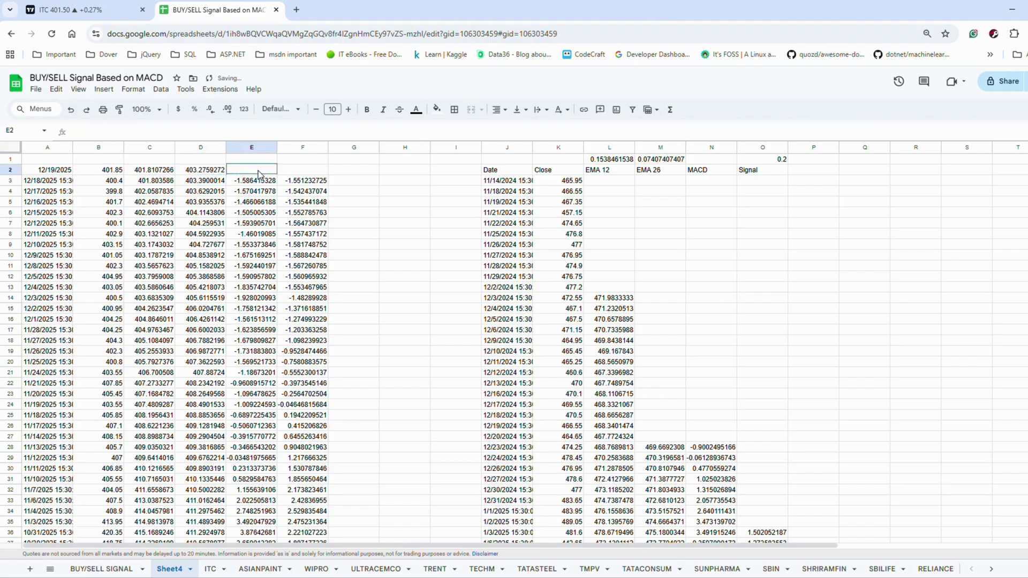
{"action": "type", "text": "="}
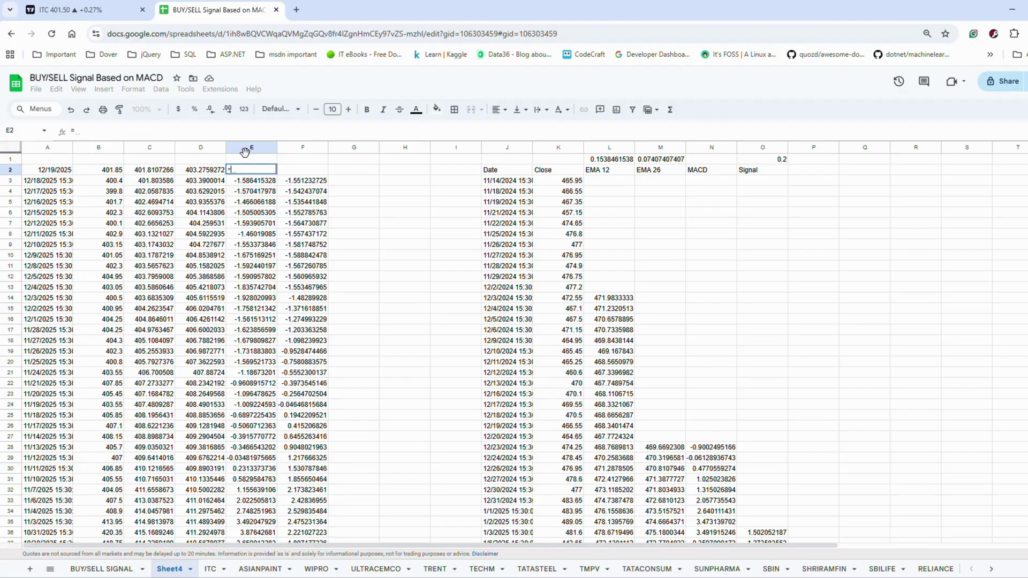
{"action": "left_click", "coordinate": [159, 173]}
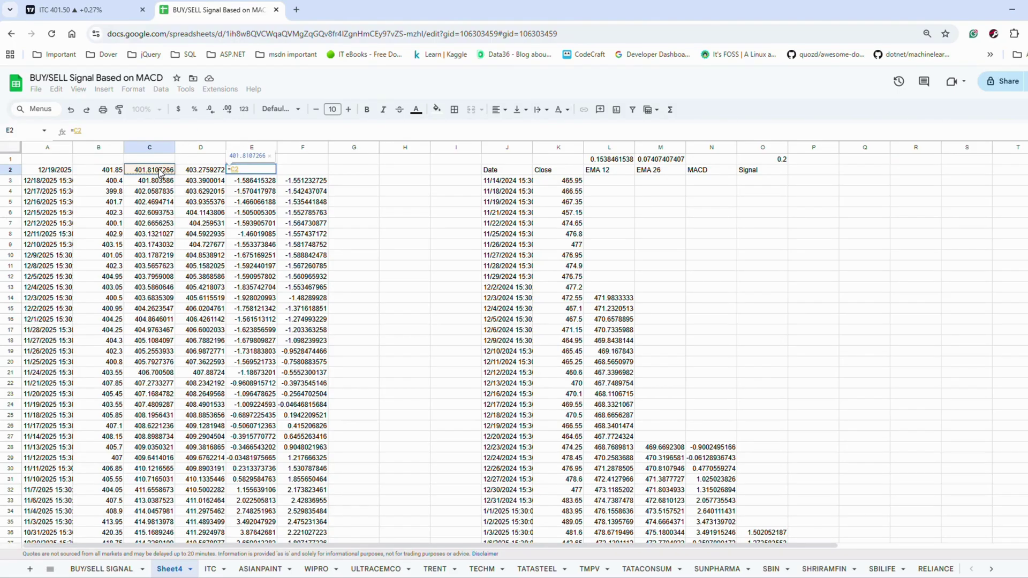
{"action": "type", "text": "-"}
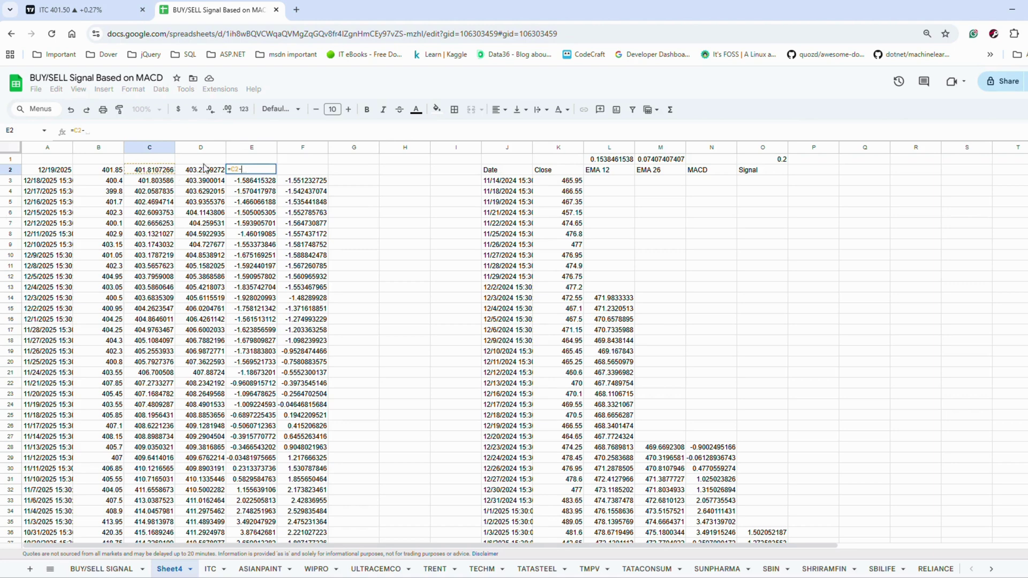
{"action": "left_click", "coordinate": [204, 169]}
{"action": "key", "text": "Return"}
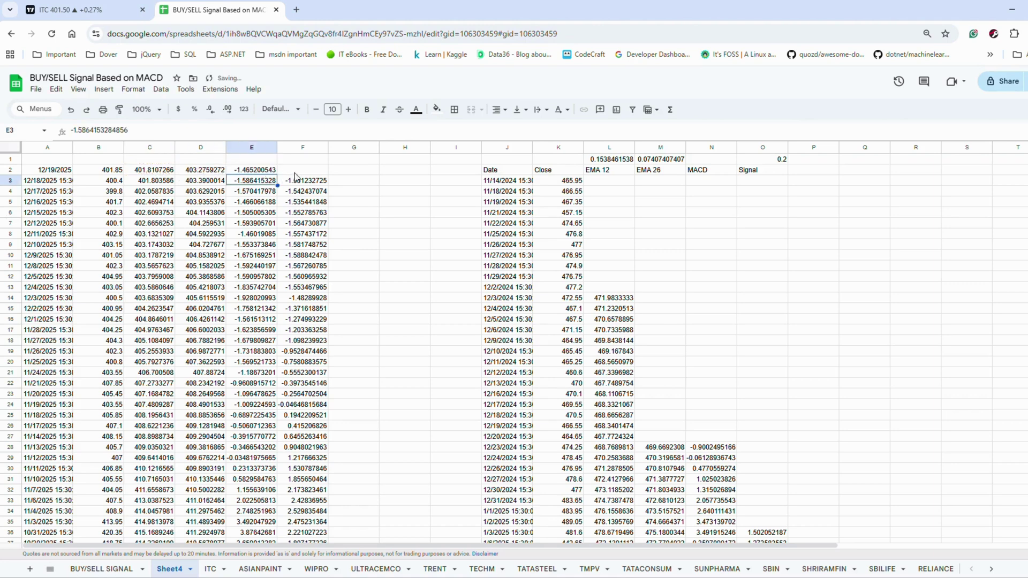
Enter =(O1*E2)+(1-O1)*F3 in F2 to calculate the current-day signal line.
{"action": "double_click", "coordinate": [295, 171]}
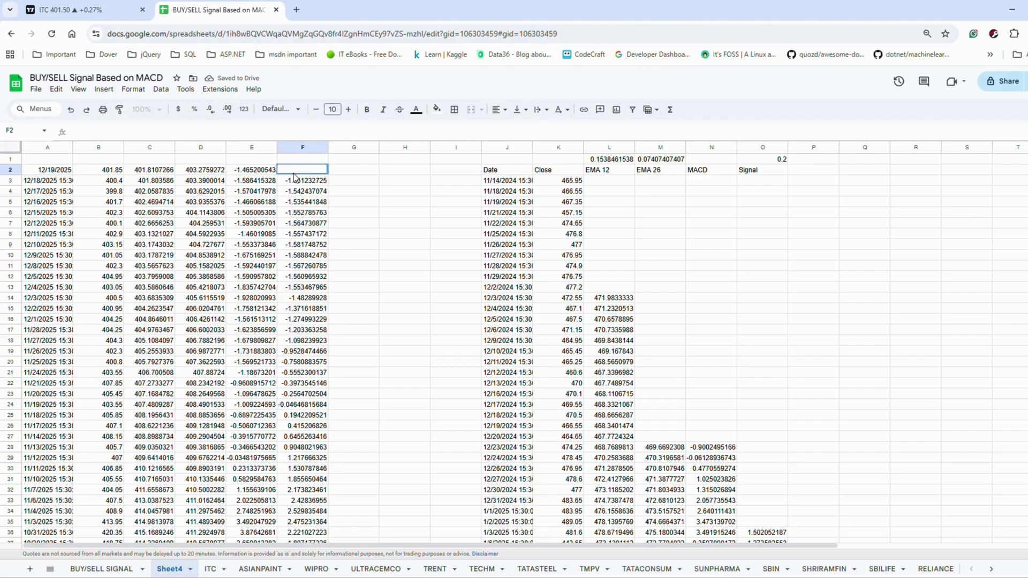
{"action": "type", "text": "="}
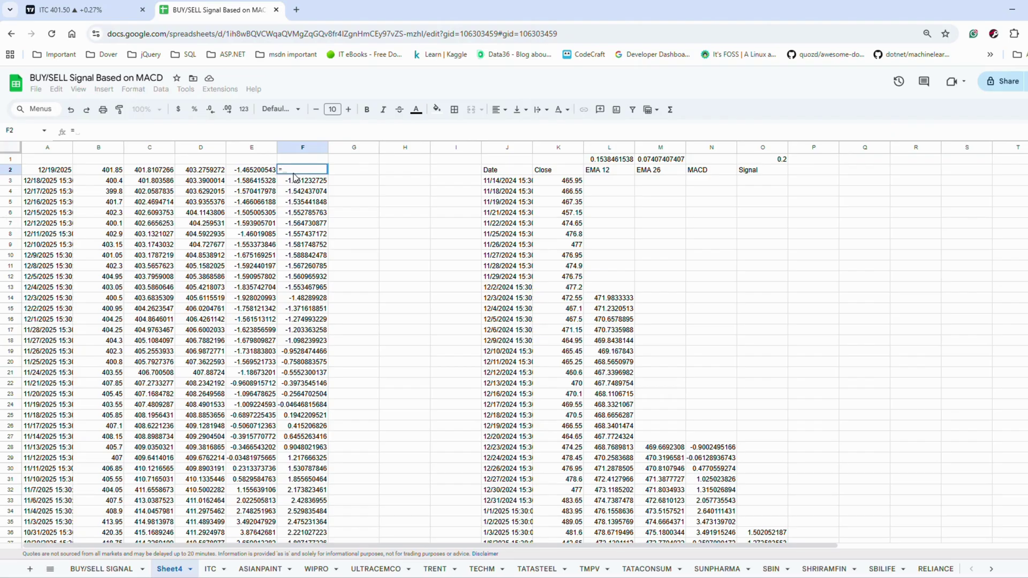
{"action": "left_click", "coordinate": [772, 160]}
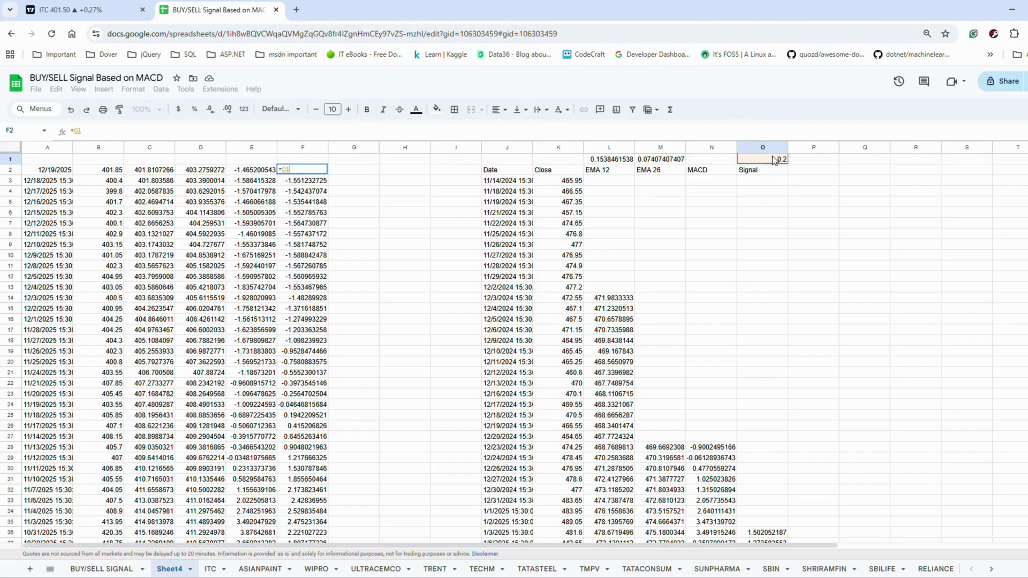
{"action": "type", "text": "*"}
{"action": "left_click", "coordinate": [249, 170]}
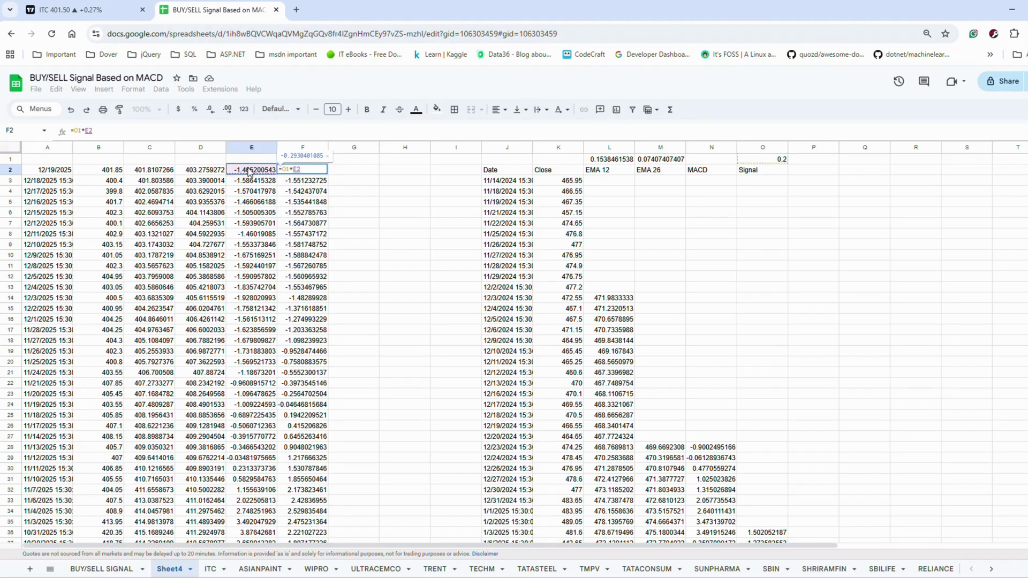
{"action": "type", "text": ")"}
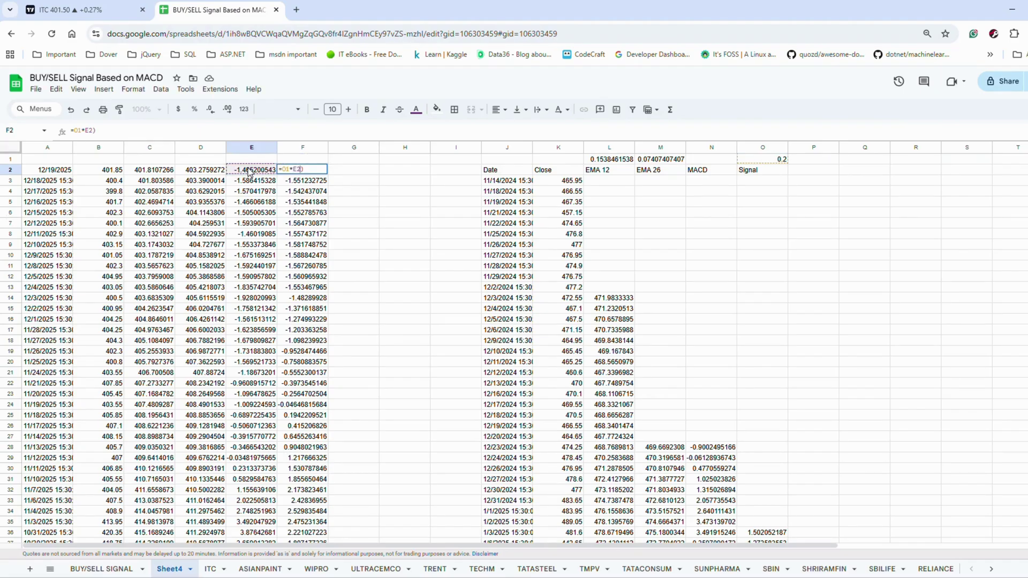
{"action": "type", "text": "("}
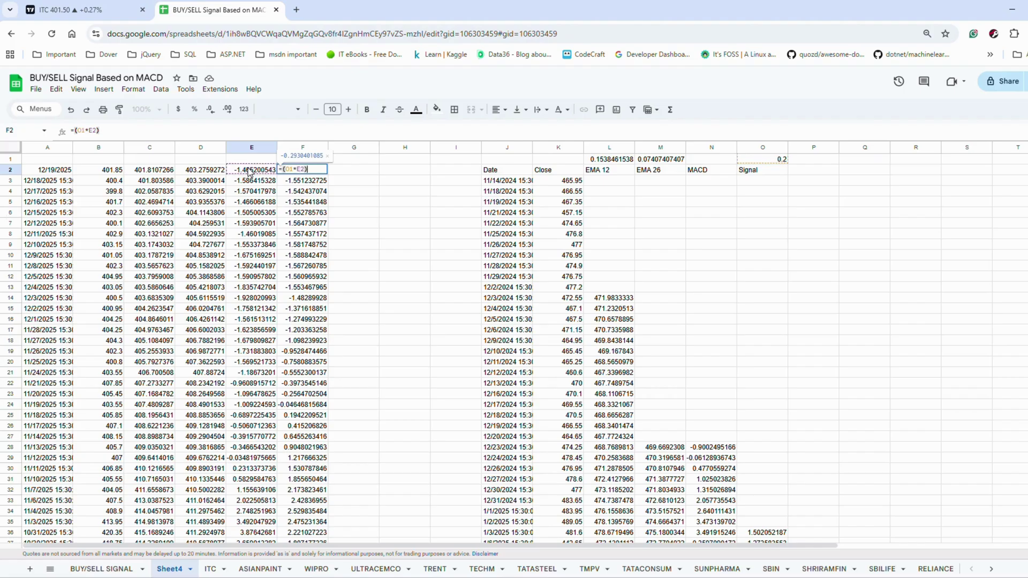
{"action": "type", "text": "+(1-"}
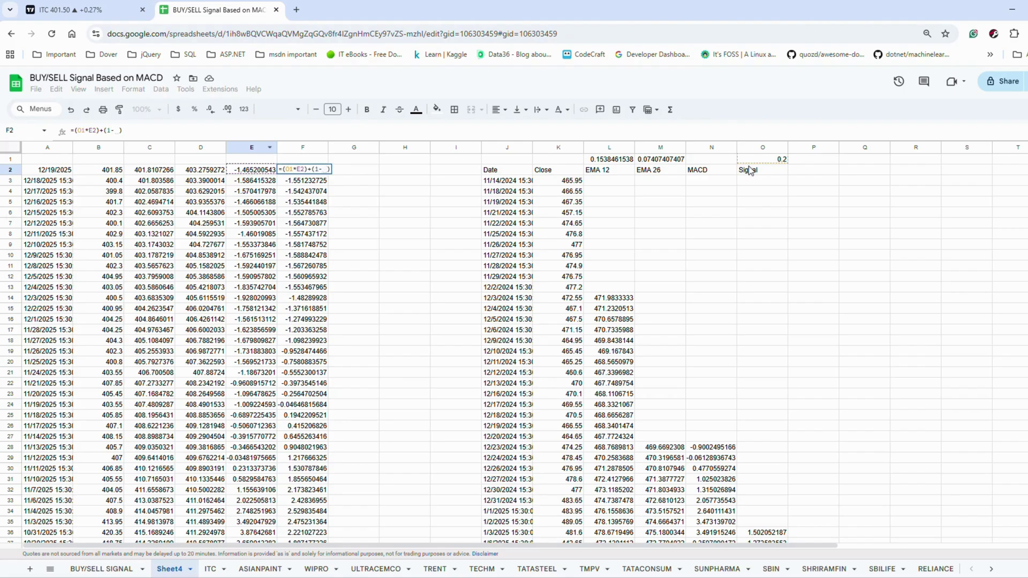
{"action": "left_click", "coordinate": [775, 160]}
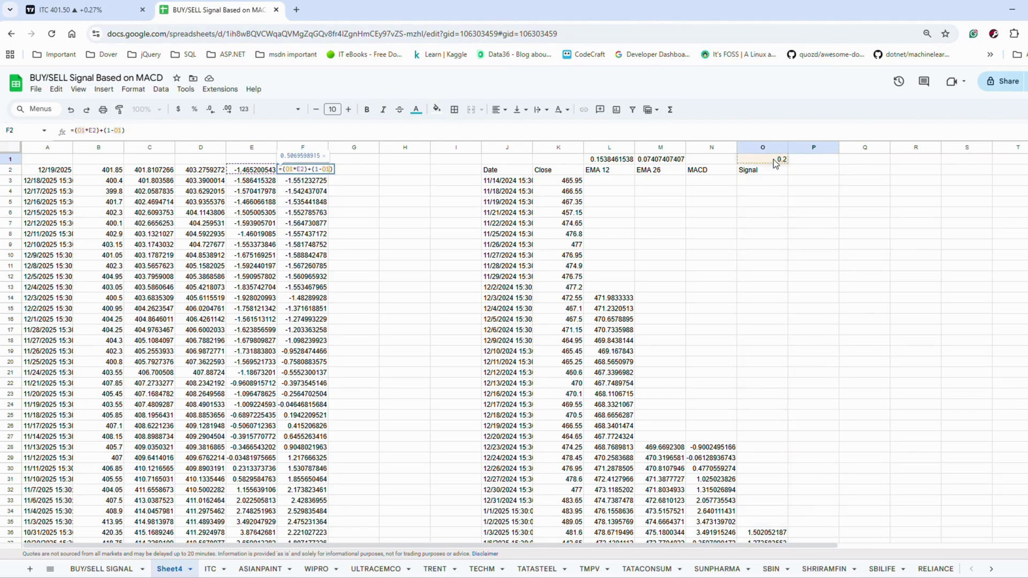
{"action": "type", "text": "*"}
{"action": "left_click", "coordinate": [293, 183]}
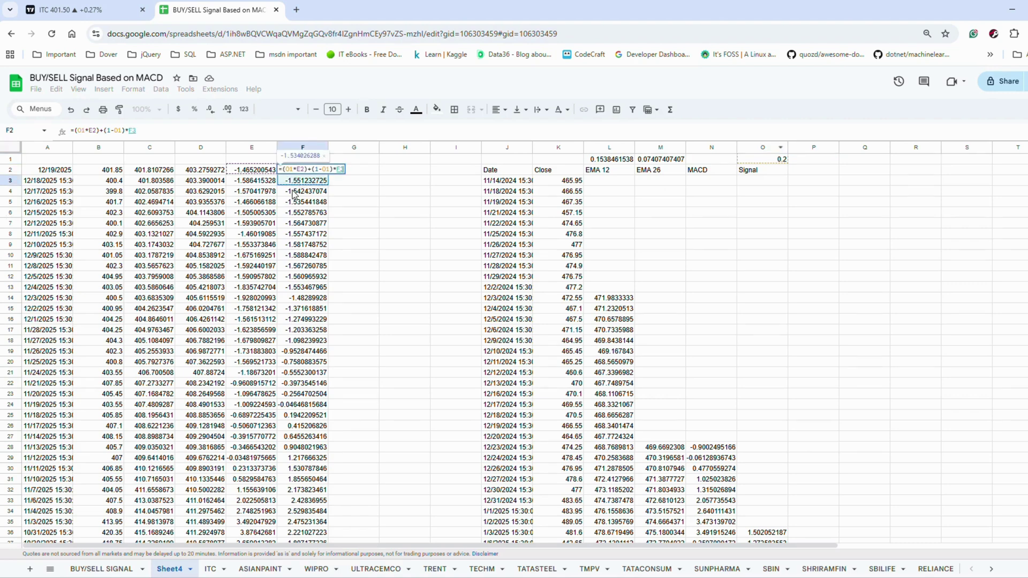
{"action": "key", "text": "Return"}
{"action": "key", "text": "Up"}
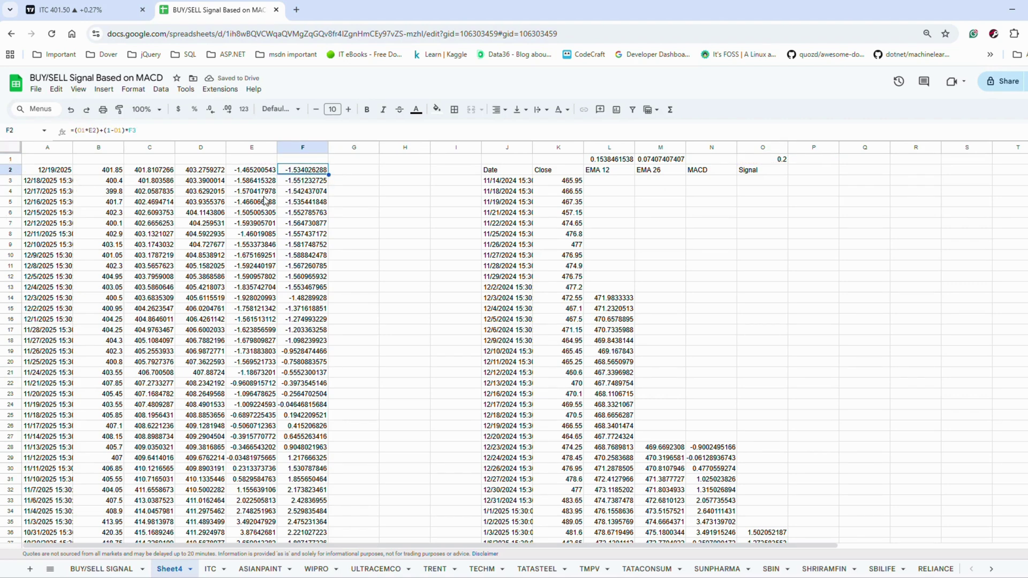
{"action": "left_click", "coordinate": [40, 171]}
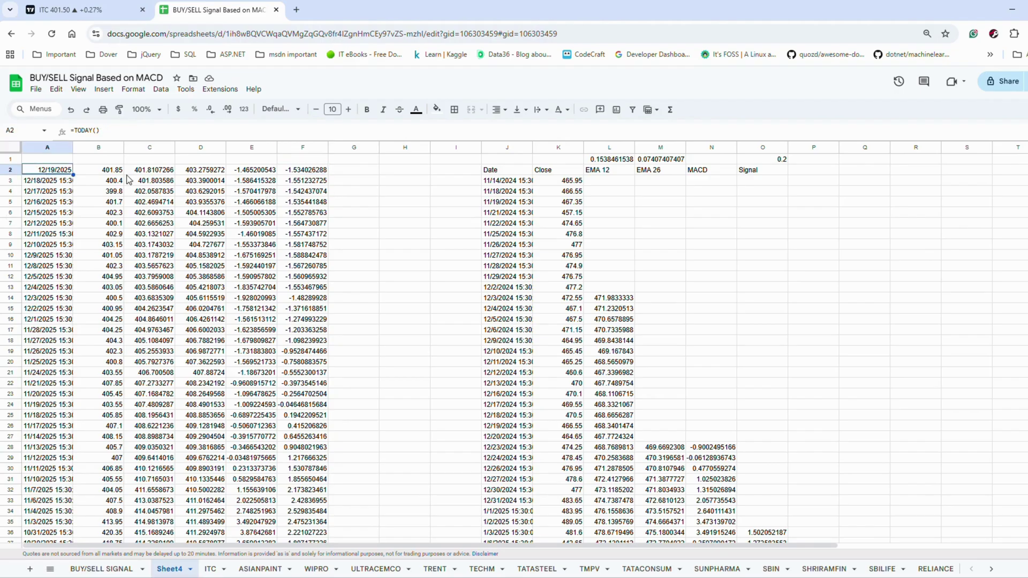
Start a crossover formula in G2 that returns "BUY" when E2 exceeds F2 and E3 is at most F3: =IF(AND(E2>F2,E3<=F3),"BUY".
{"action": "left_click", "coordinate": [342, 169]}
{"action": "double_click", "coordinate": [342, 170]}
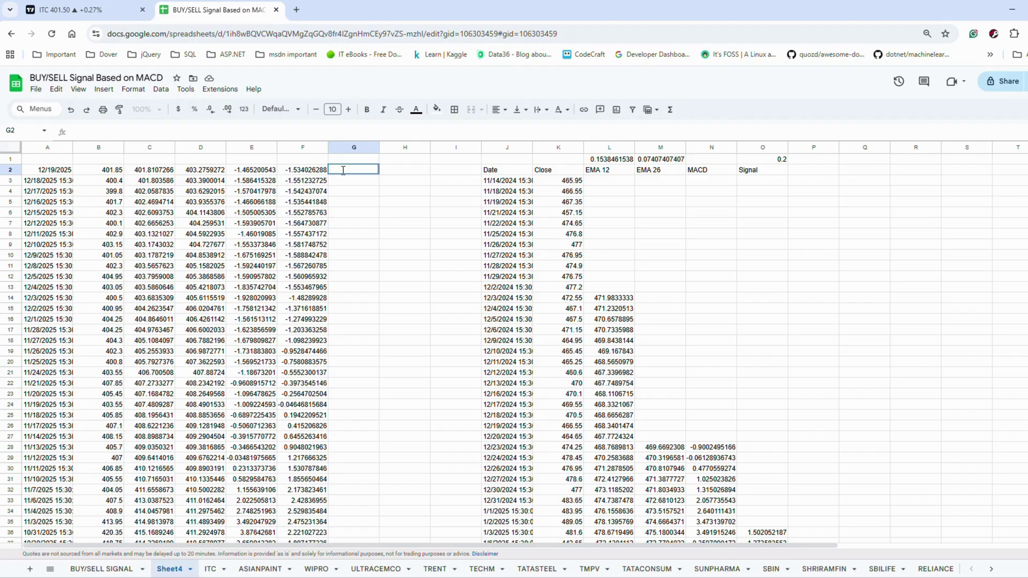
{"action": "type", "text": "="}
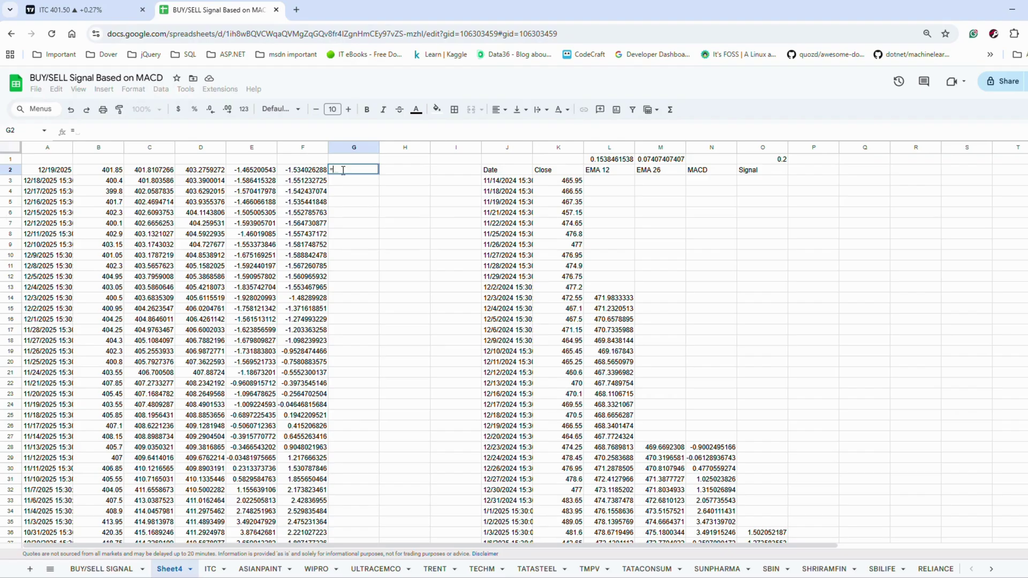
{"action": "type", "text": "IF"}
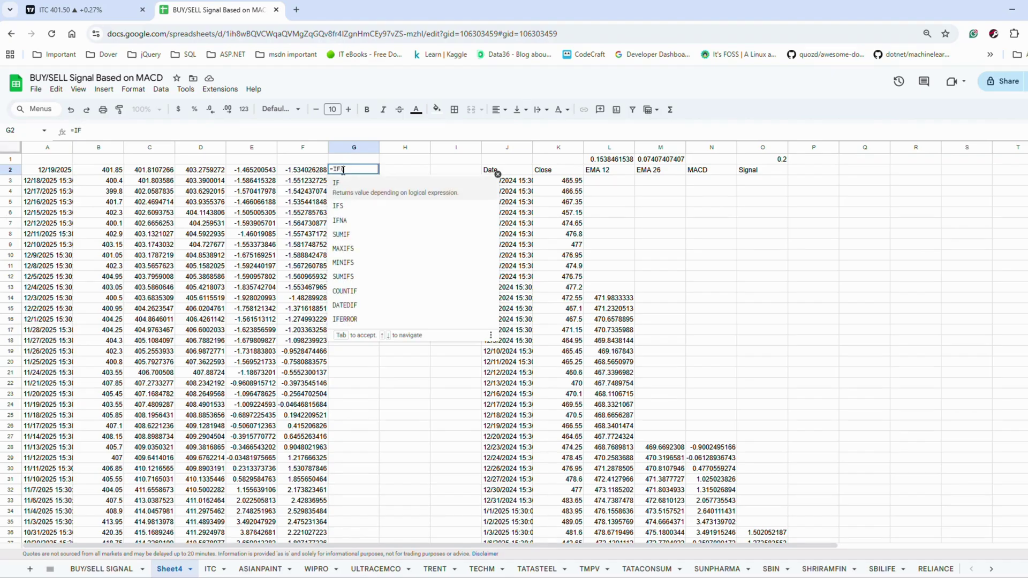
{"action": "type", "text": "(AND"}
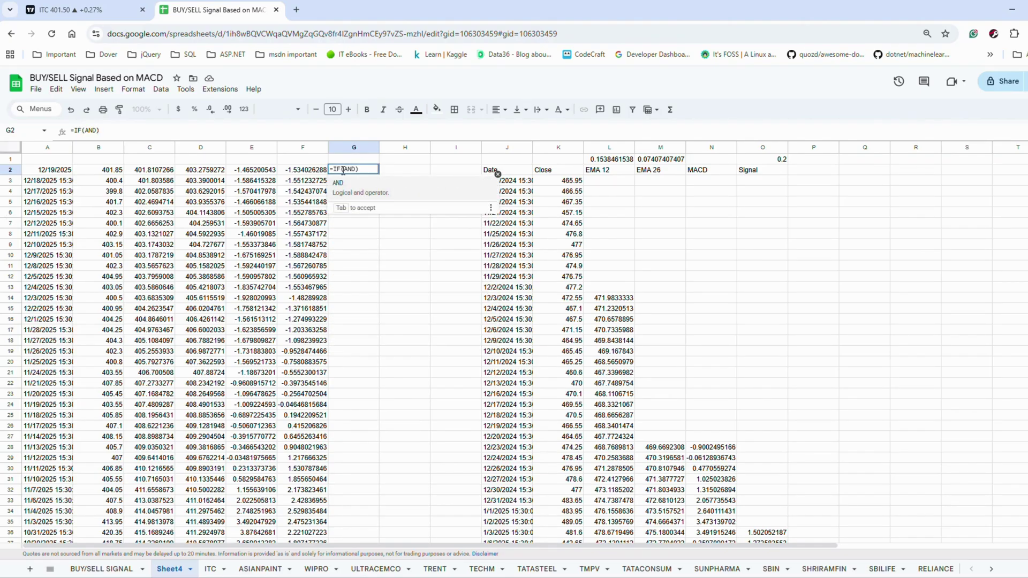
{"action": "type", "text": "("}
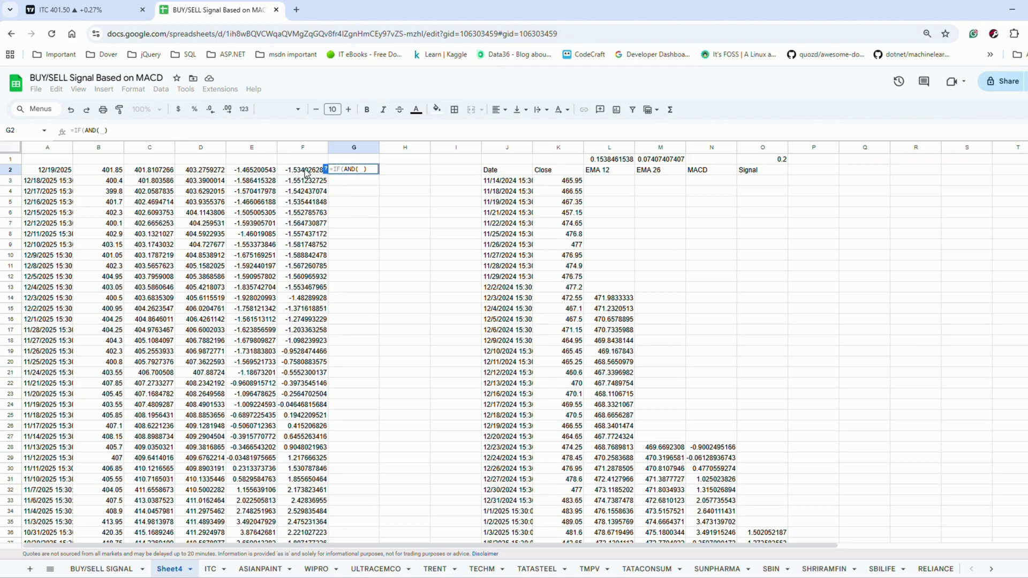
{"action": "type", "text": "E2"}
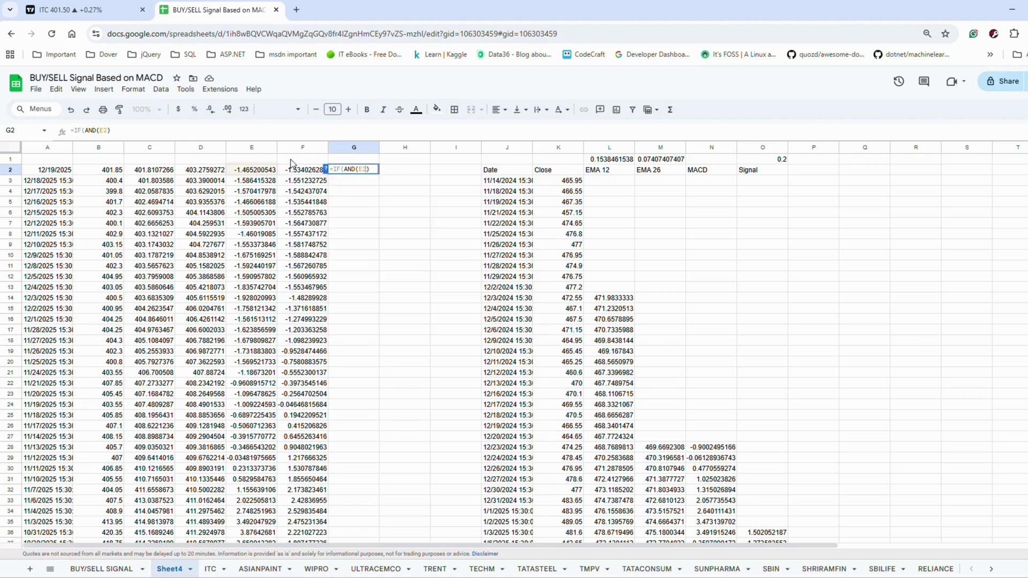
{"action": "type", "text": ">"}
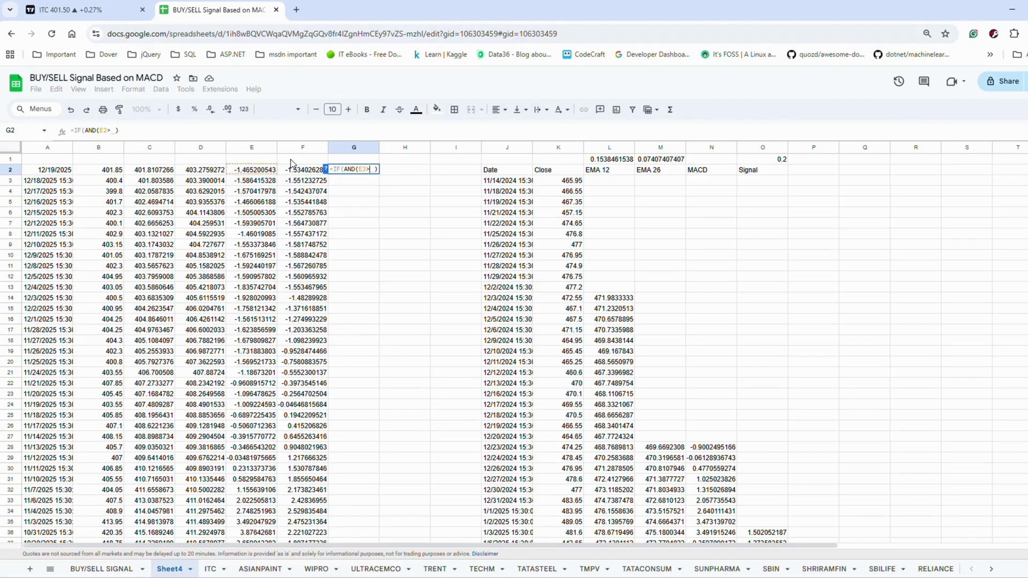
{"action": "type", "text": "F2"}
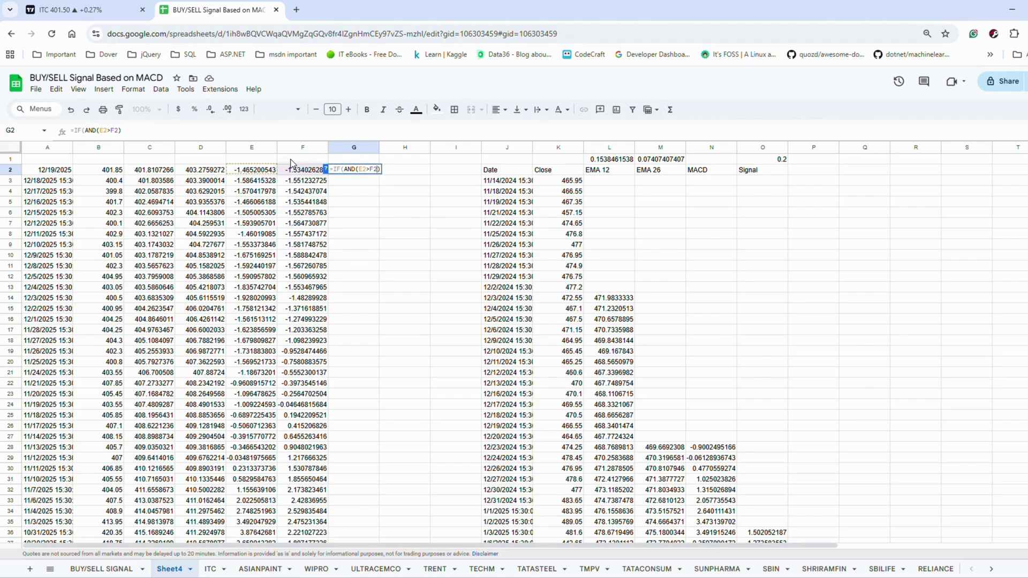
{"action": "type", "text": ","}
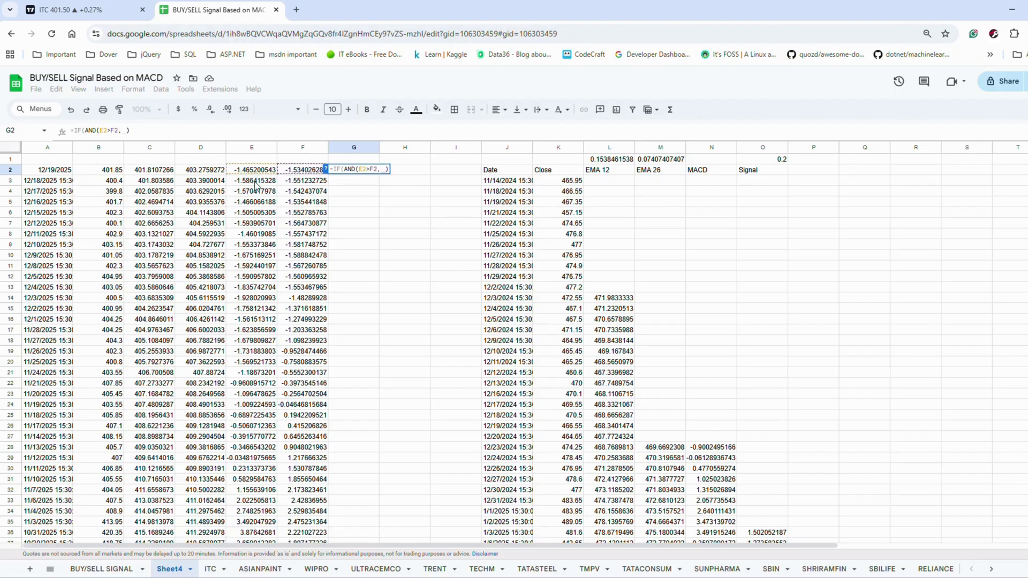
{"action": "key", "text": "BackSpace"}
{"action": "type", "text": "E3"}
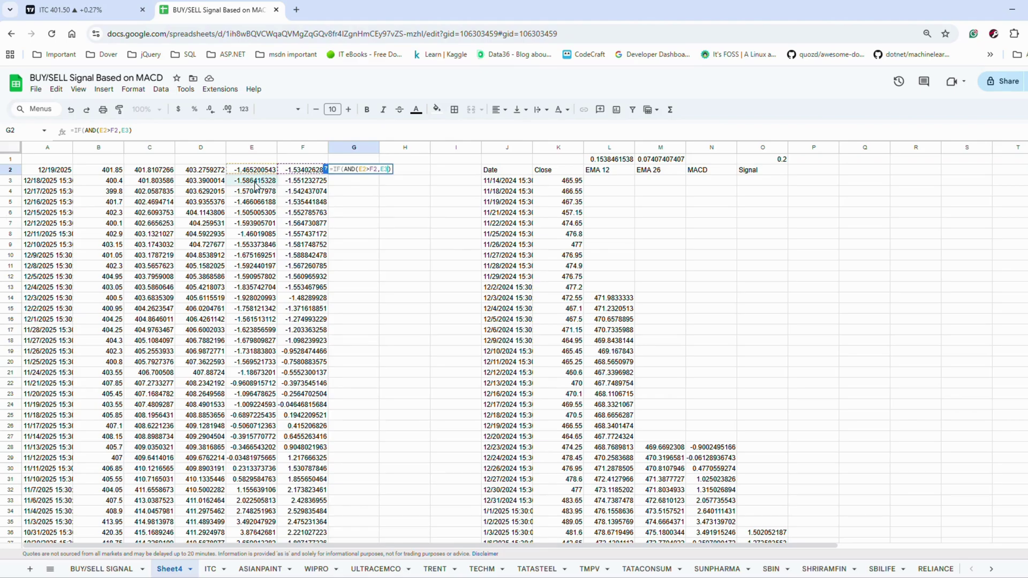
{"action": "type", "text": "<"}
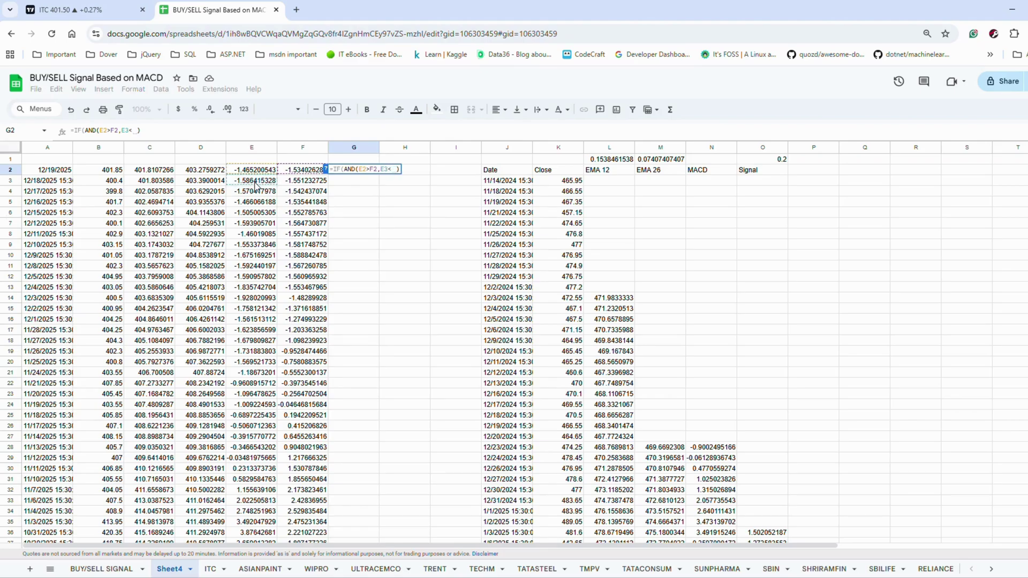
{"action": "type", "text": "=F3"}
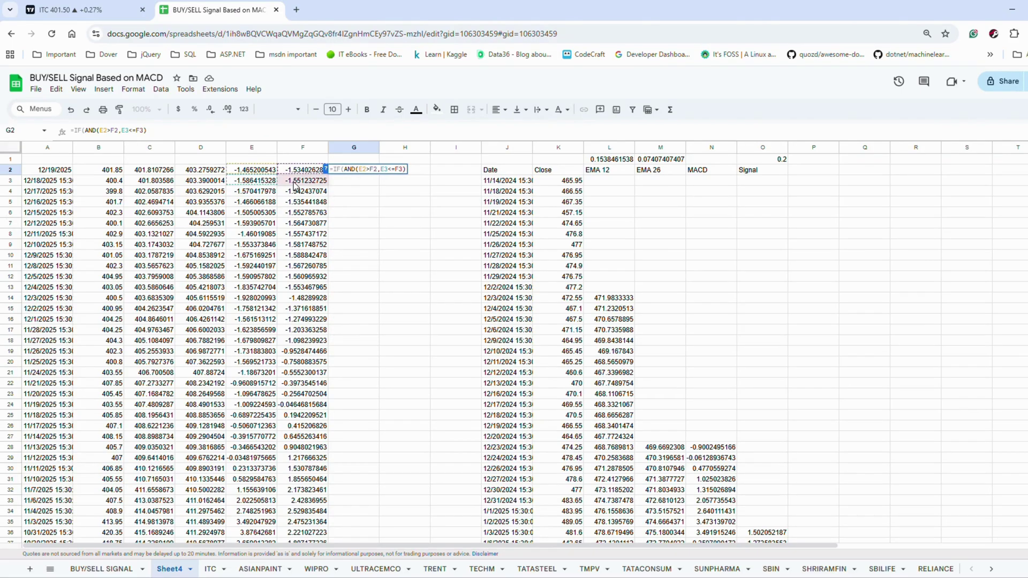
{"action": "type", "text": ")"}
{"action": "type", "text": ", "}
{"action": "type", "text": "\"\""}
{"action": "type", "text": "BUY"}
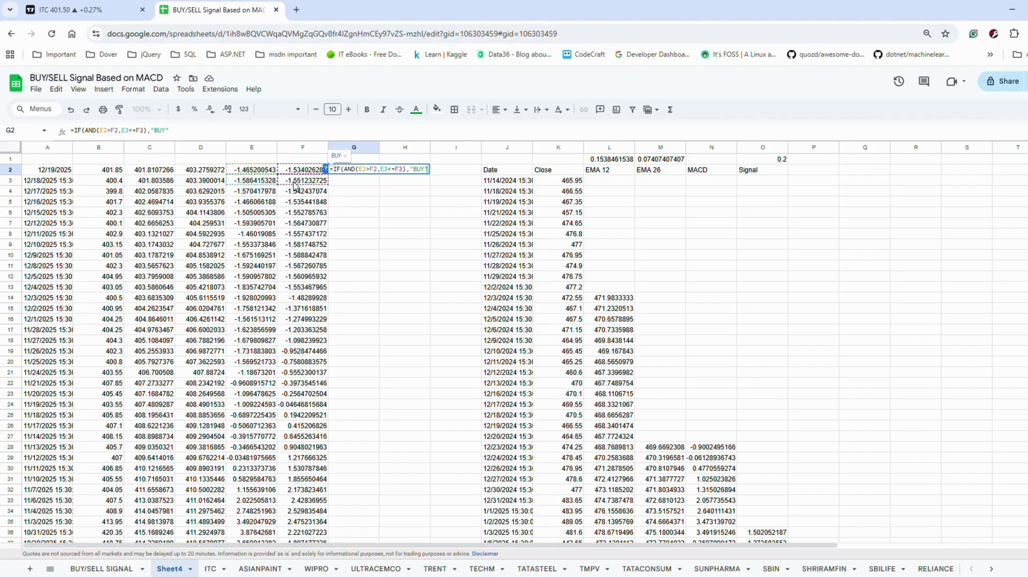
Extend the G2 formula with a nested sell condition for E2 below F2 and E3 at least F3: IF(AND(E2<F2,E3>=F3,.
{"action": "type", "text": ", "}
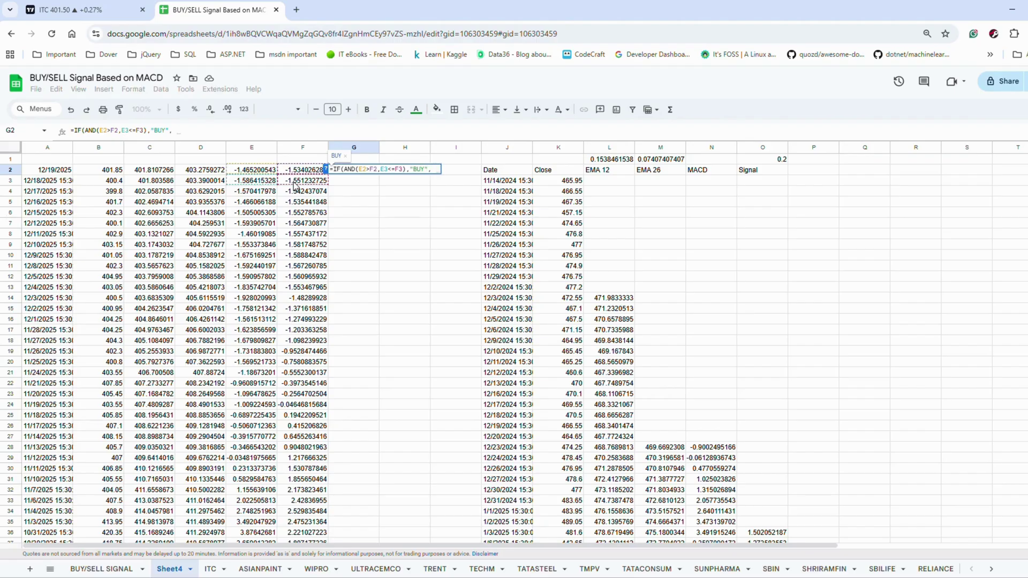
{"action": "type", "text": "IF"}
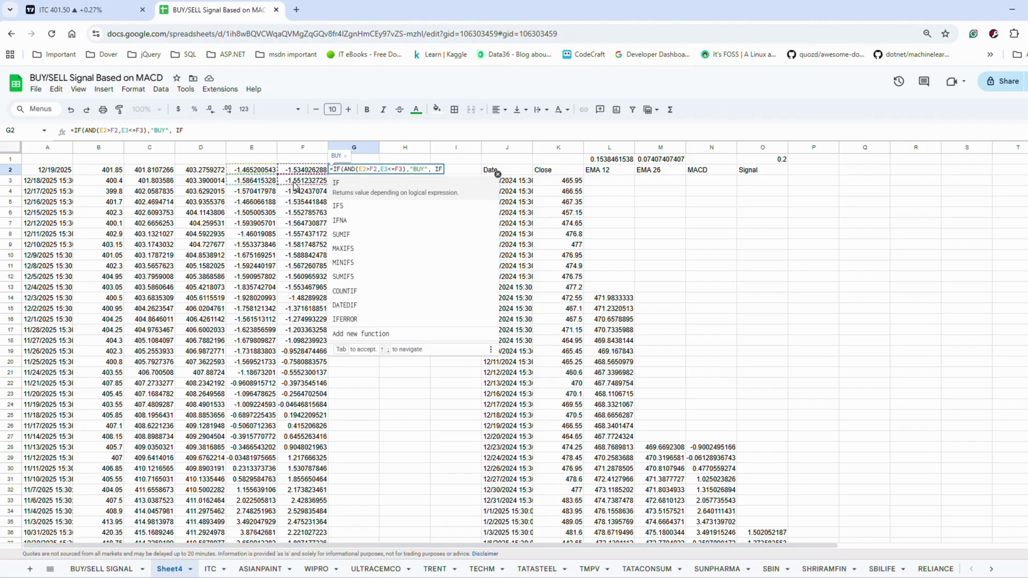
{"action": "type", "text": "("}
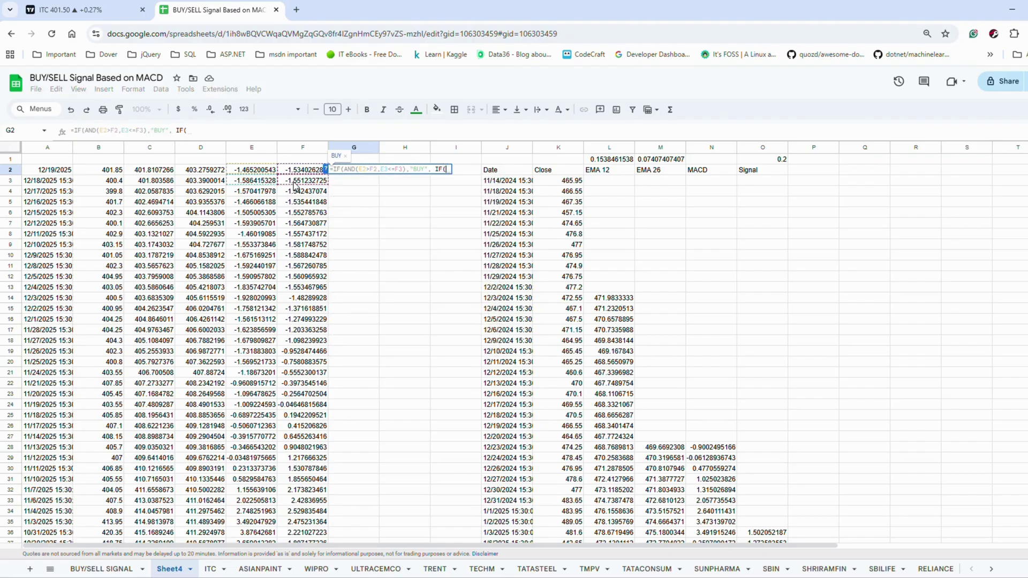
{"action": "type", "text": "AND"}
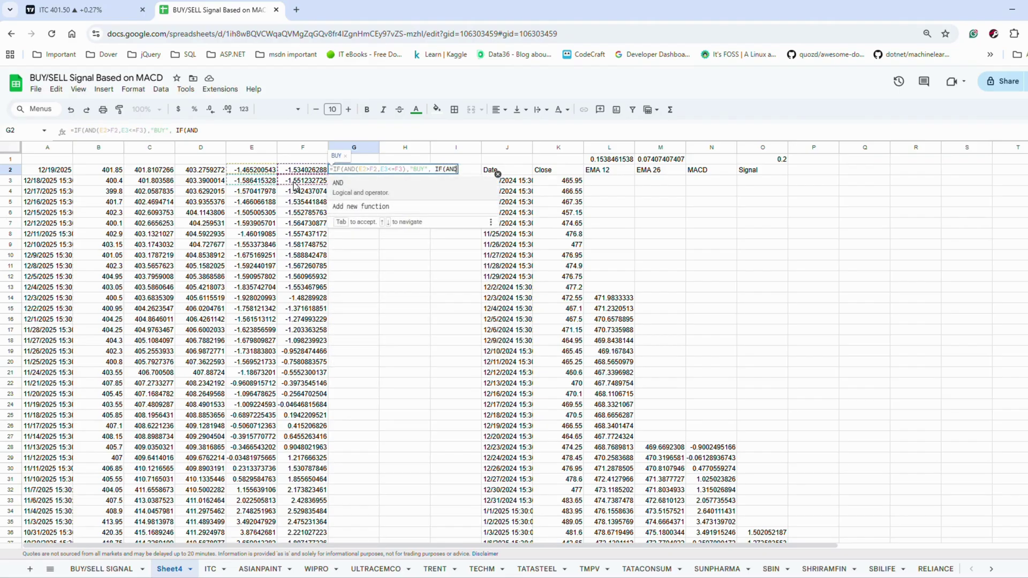
{"action": "type", "text": "(E2"}
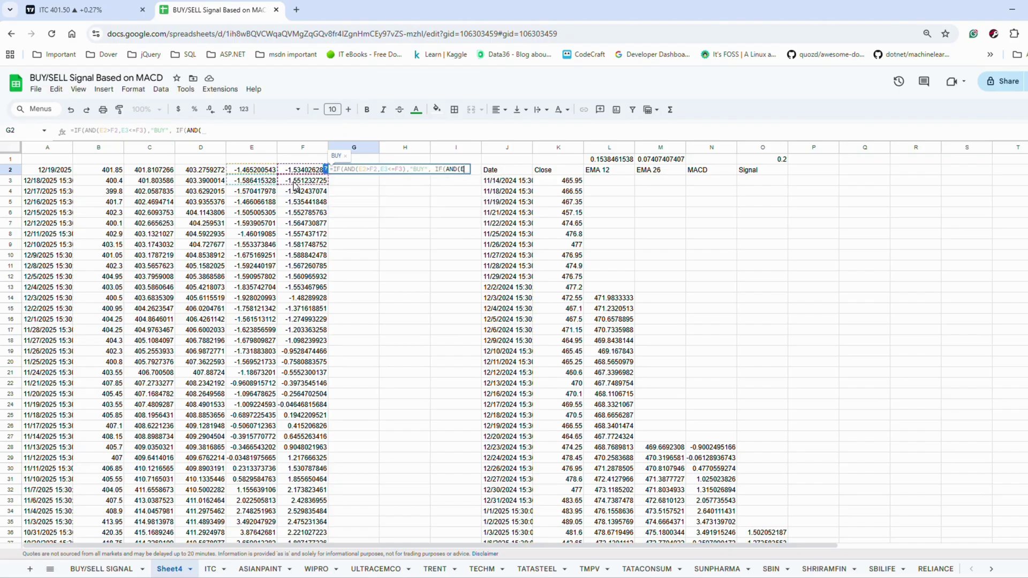
{"action": "type", "text": "<F2"}
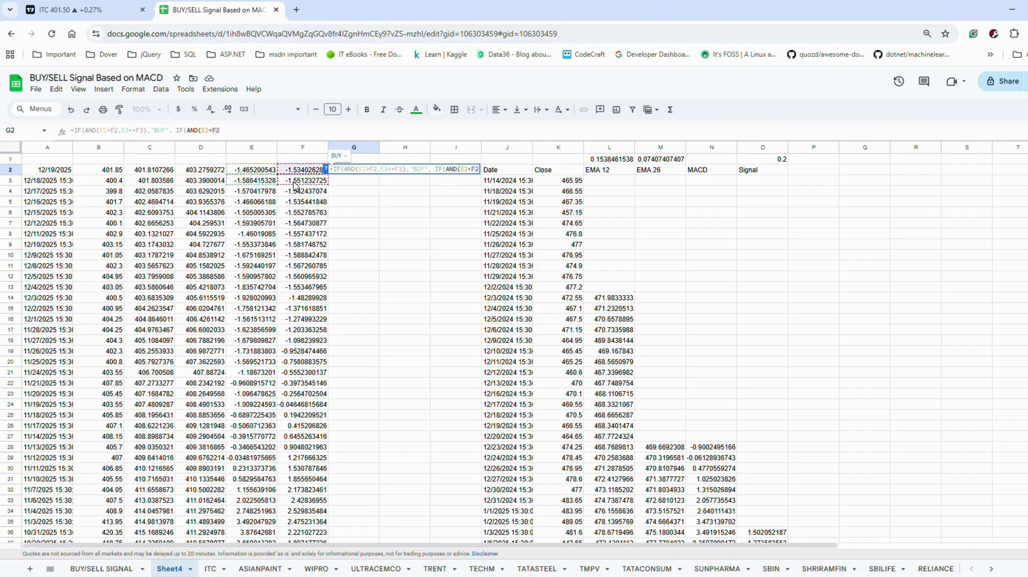
{"action": "type", "text": ",E3"}
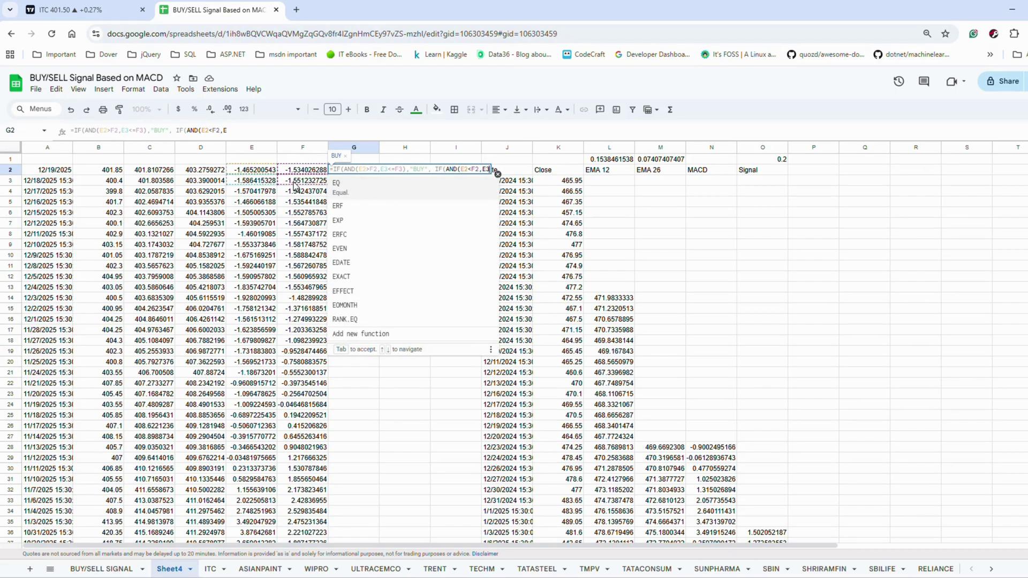
{"action": "type", "text": ">=F"}
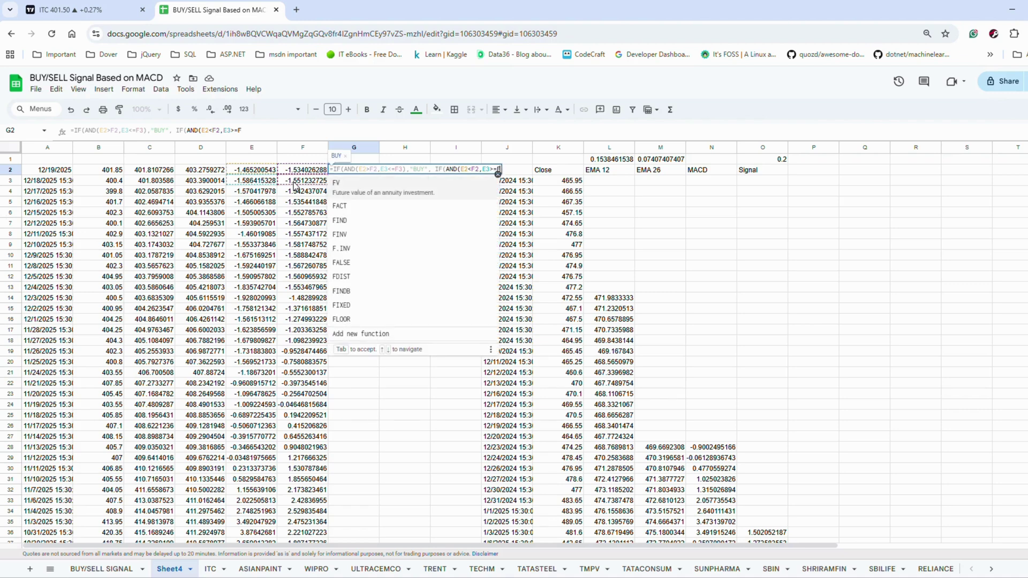
{"action": "type", "text": "3,"}
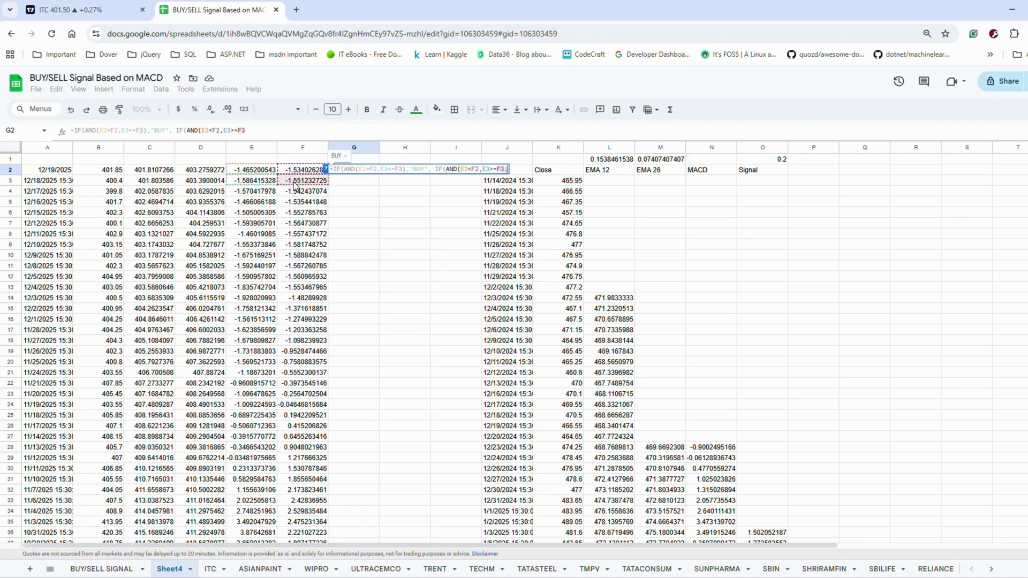
Complete the G2 formula with the outputs "SELL" and "HOLD", ending it as "SELL","HOLD"))).
{"action": "type", "text": "\"\"Sell"}
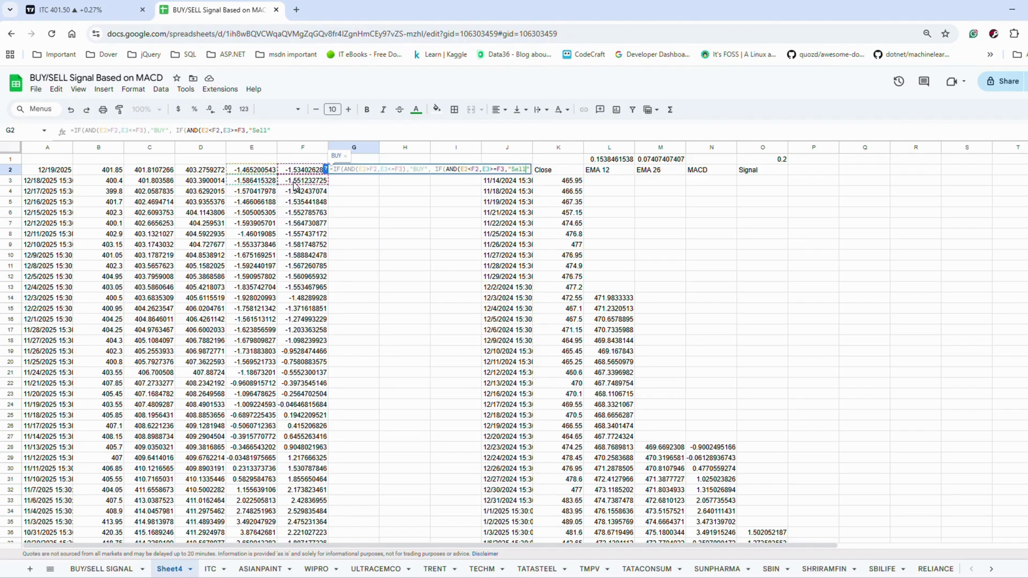
{"action": "key", "text": "BackSpace"}
{"action": "key", "text": "BackSpace"}
{"action": "key", "text": "BackSpace"}
{"action": "type", "text": "ELL\","}
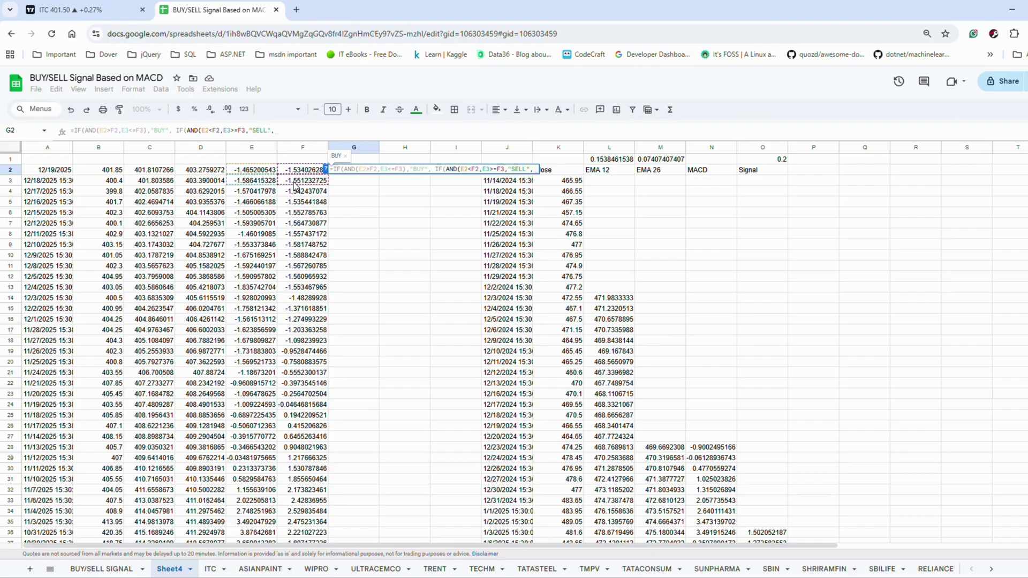
{"action": "type", "text": "\"\""}
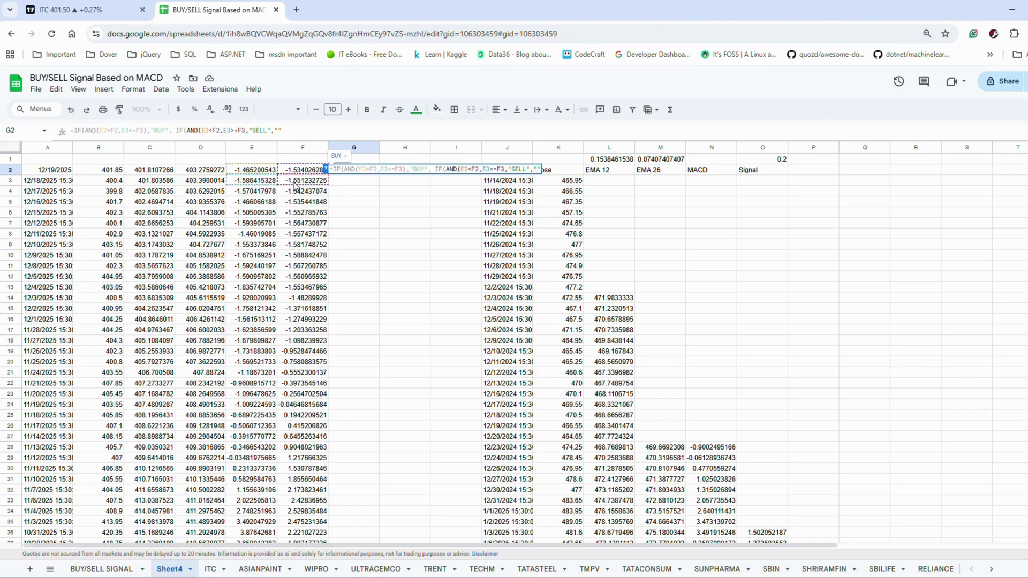
{"action": "type", "text": "HOLD\"))"}
{"action": "key", "text": "Return"}
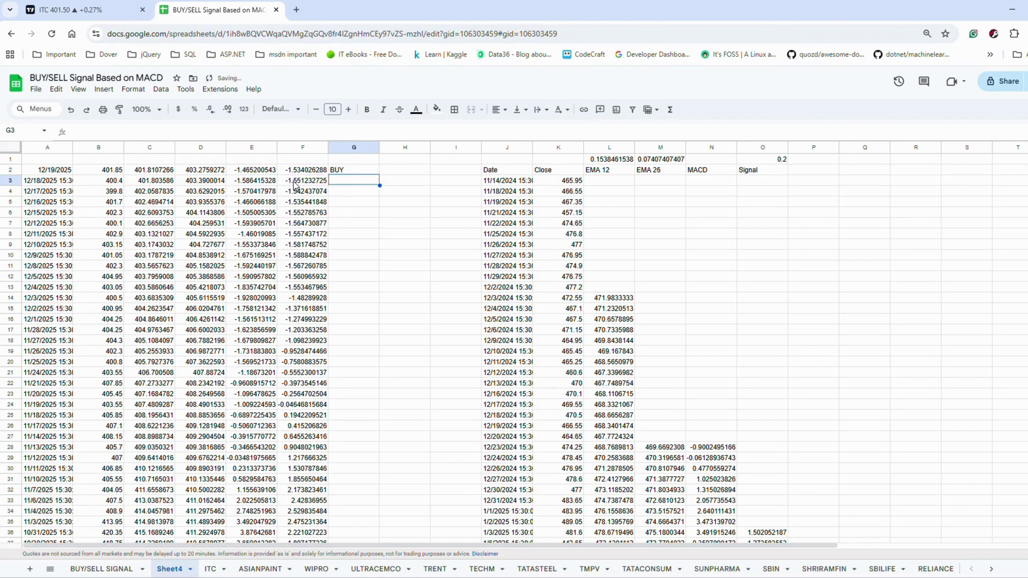
Review the completed crossover formula in G2 and the cells it references.
{"action": "left_click", "coordinate": [351, 171]}
{"action": "double_click", "coordinate": [352, 173]}
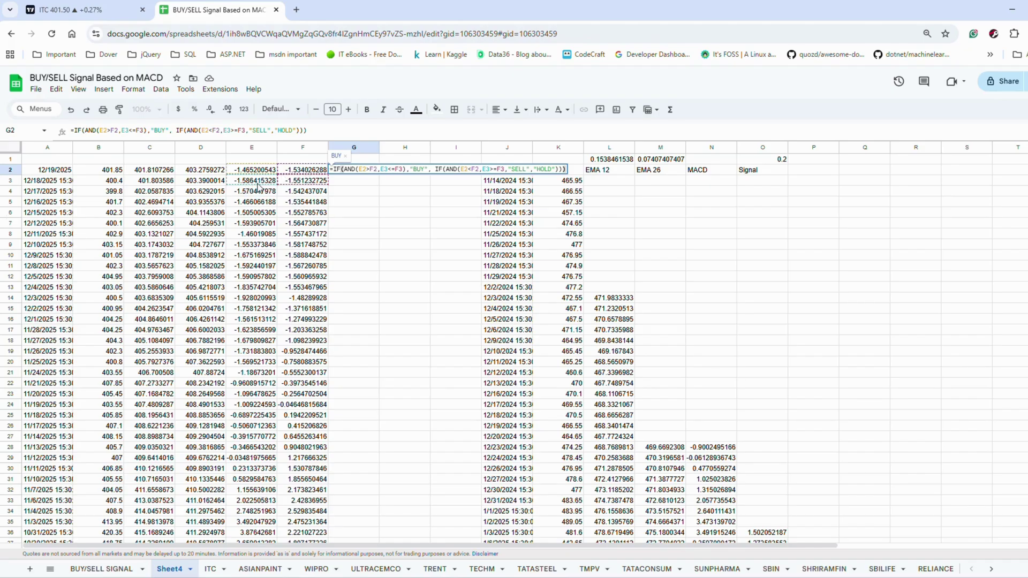
{"action": "key", "text": "Return"}
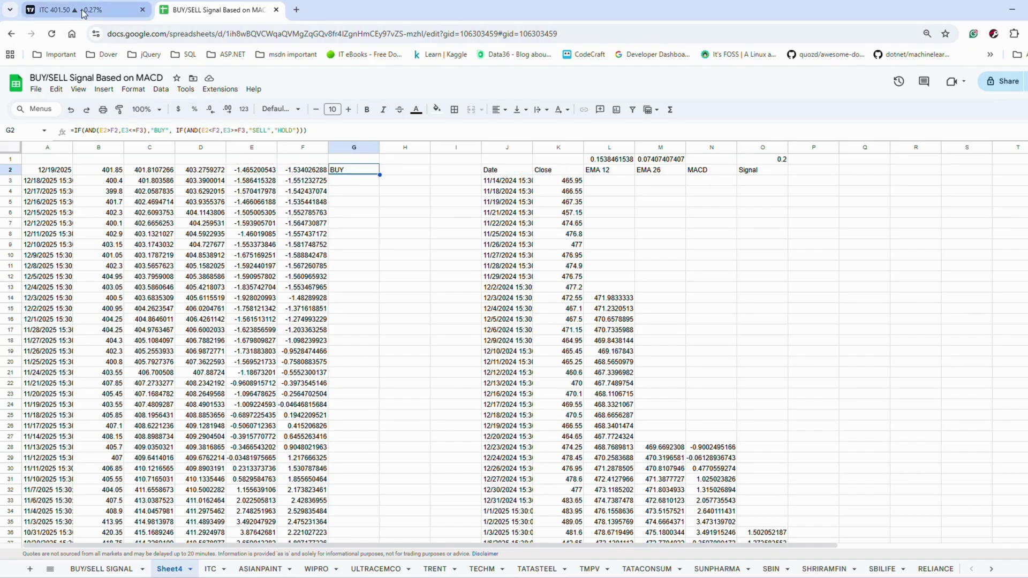
Switch to the TradingView ITC chart, examine the current-day MACD and signal lines, and return to the spreadsheet.
{"action": "left_click", "coordinate": [80, 10]}
{"action": "scroll", "coordinate": [915, 497], "scroll_direction": "up", "scroll_amount": 10}
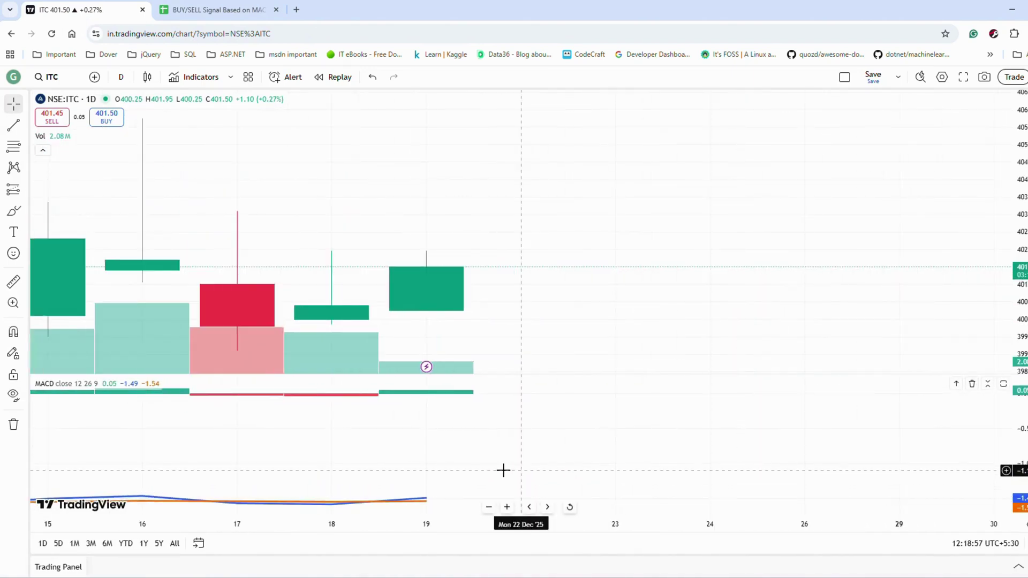
{"action": "scroll", "coordinate": [534, 348], "scroll_direction": "left", "scroll_amount": 2}
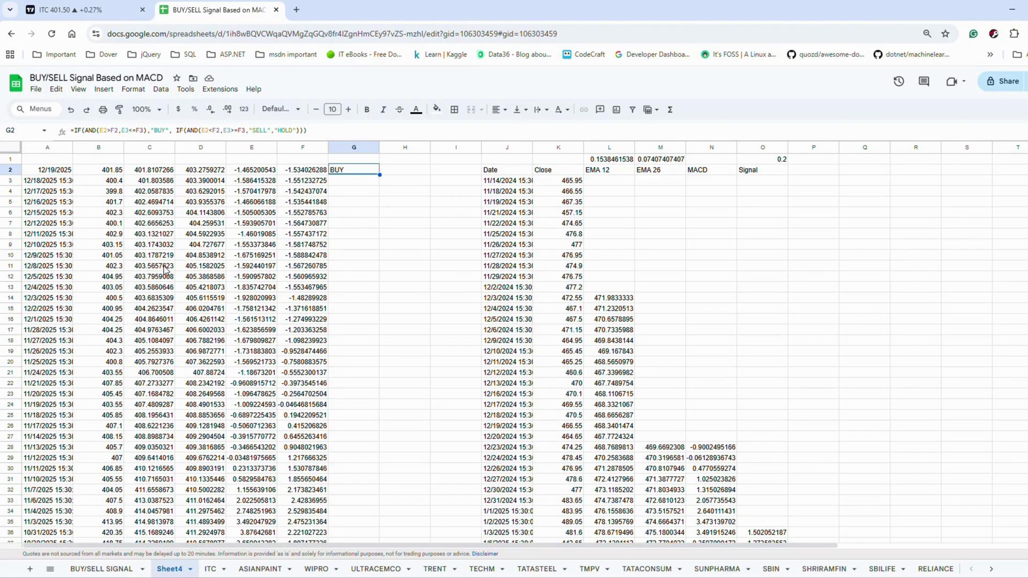
{"action": "left_click", "coordinate": [217, 9]}
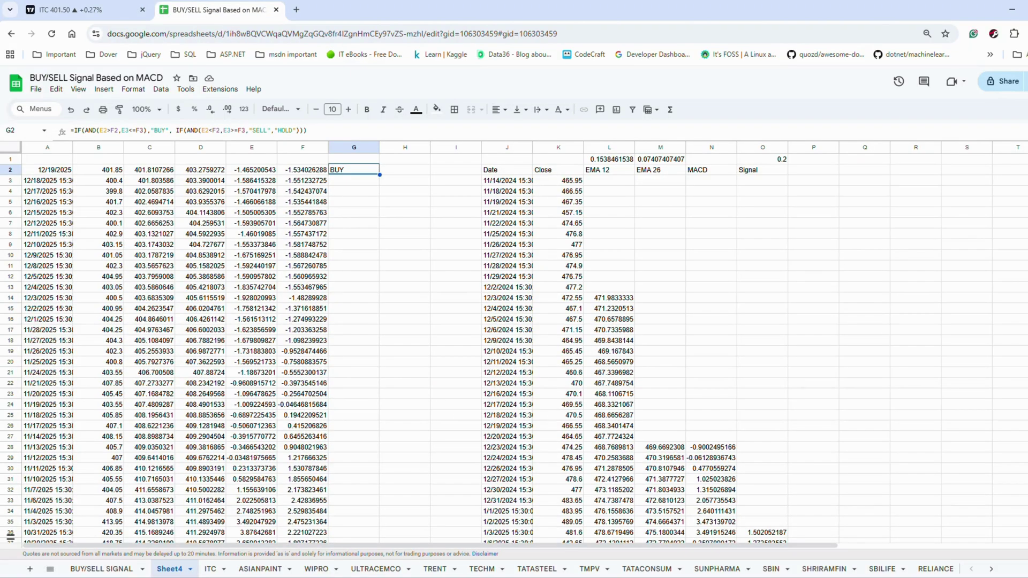
Examine the BUY and SELL companies on the BUY/SELL SIGNAL sheet, including Cipla, Eternal, ITC, Nestle India and NTPC.
{"action": "left_click", "coordinate": [102, 569]}
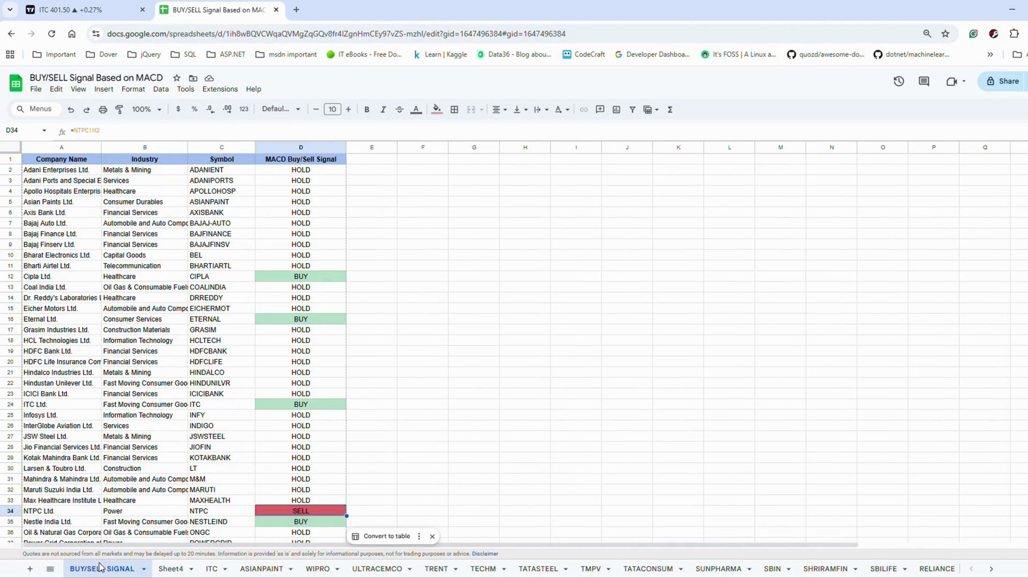
{"action": "left_click", "coordinate": [37, 279]}
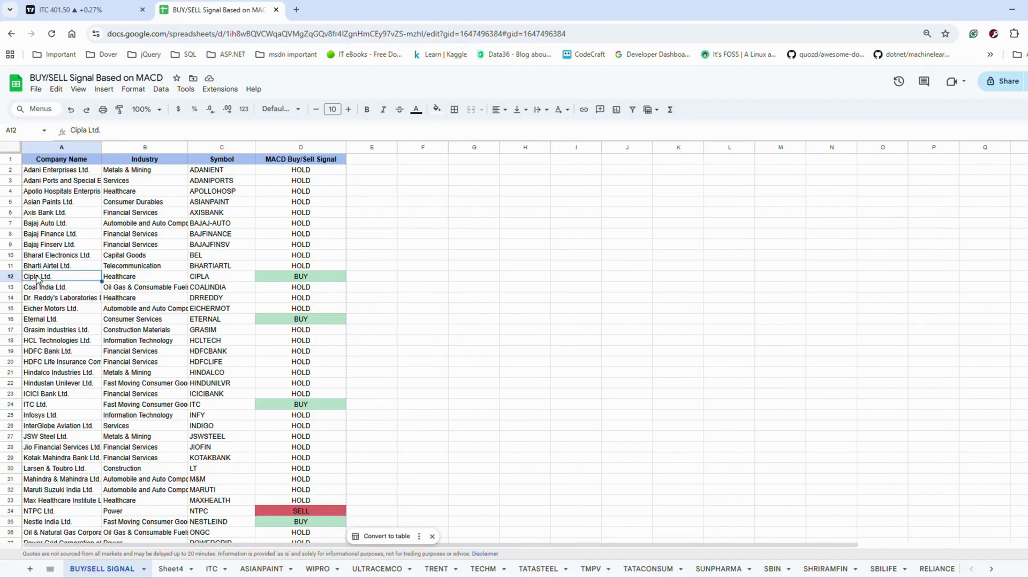
{"action": "left_click", "coordinate": [47, 321]}
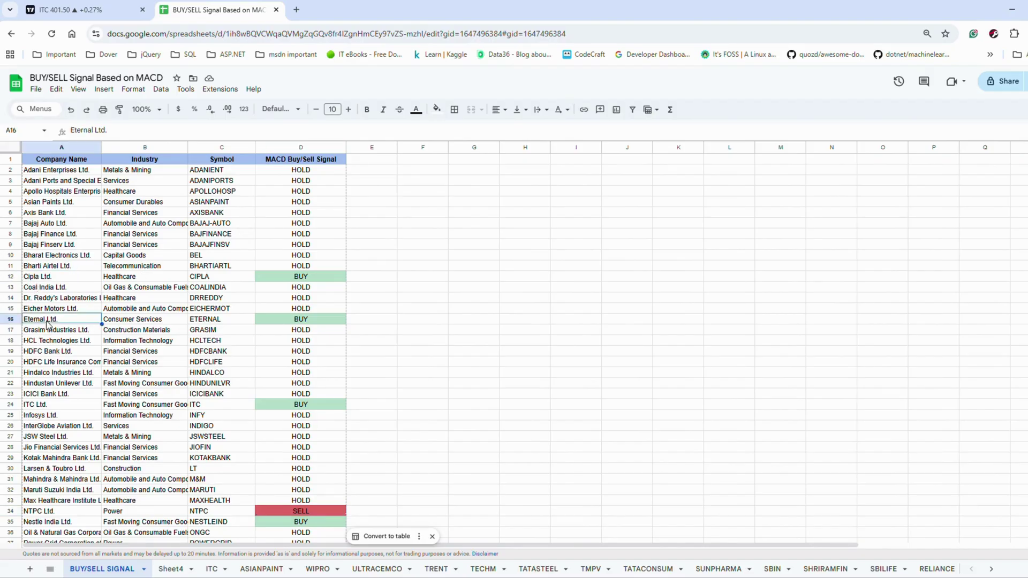
{"action": "left_click", "coordinate": [51, 406]}
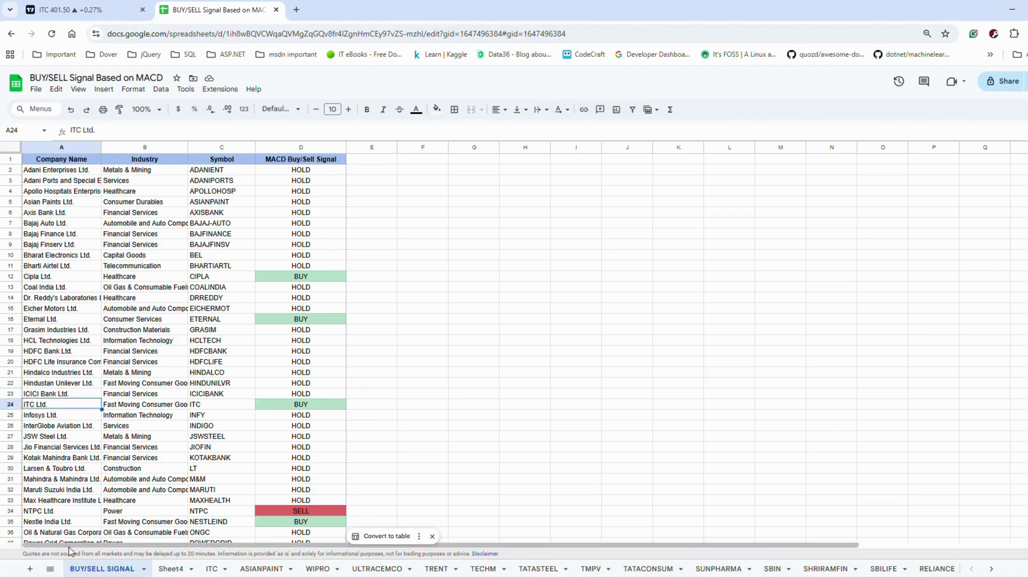
{"action": "left_click", "coordinate": [63, 522]}
{"action": "scroll", "coordinate": [312, 504], "scroll_direction": "down", "scroll_amount": 7}
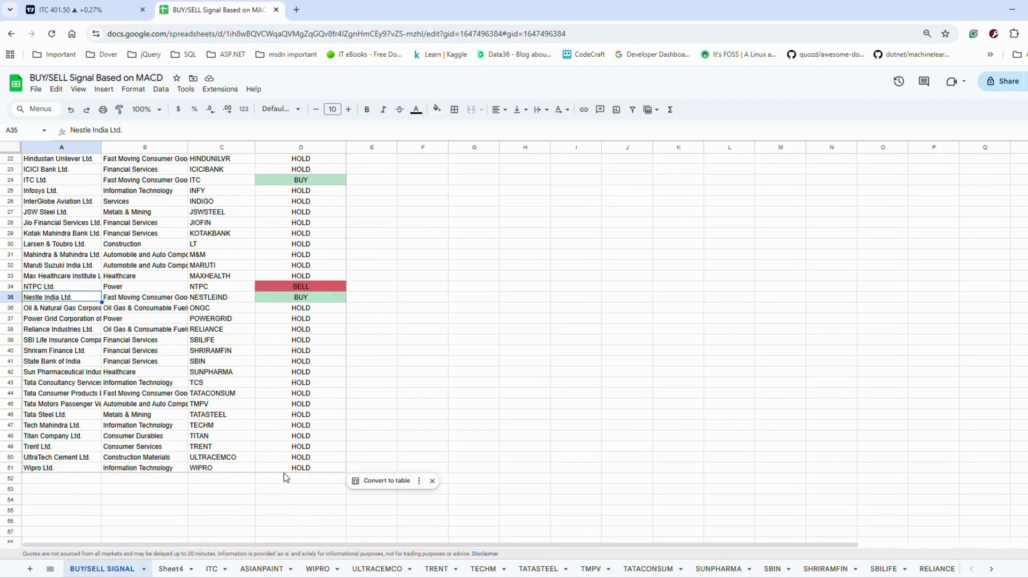
{"action": "left_click", "coordinate": [80, 288]}
{"action": "scroll", "coordinate": [311, 395], "scroll_direction": "up", "scroll_amount": 2}
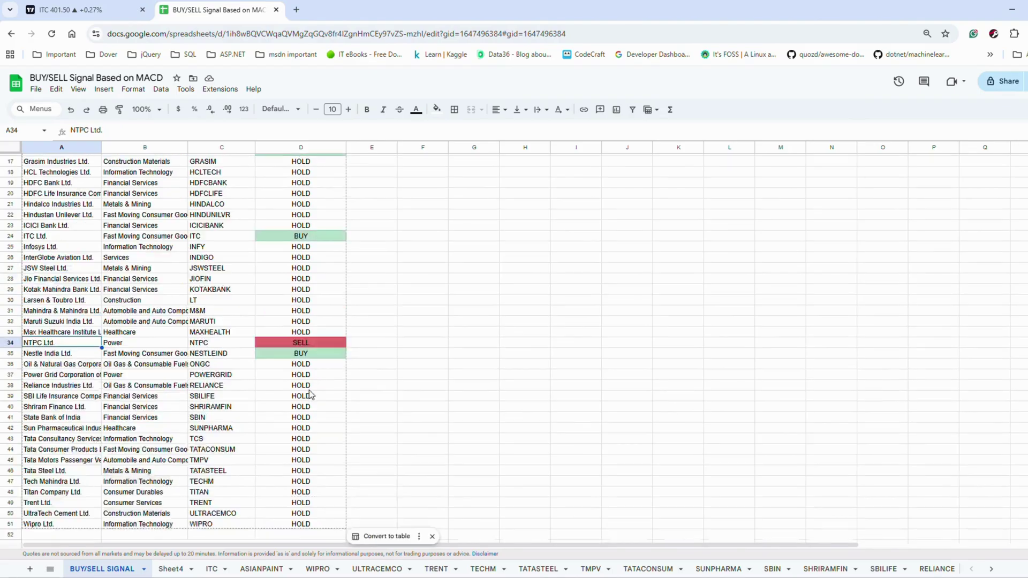
{"action": "scroll", "coordinate": [311, 394], "scroll_direction": "up", "scroll_amount": 6}
{"action": "left_click", "coordinate": [389, 287]}
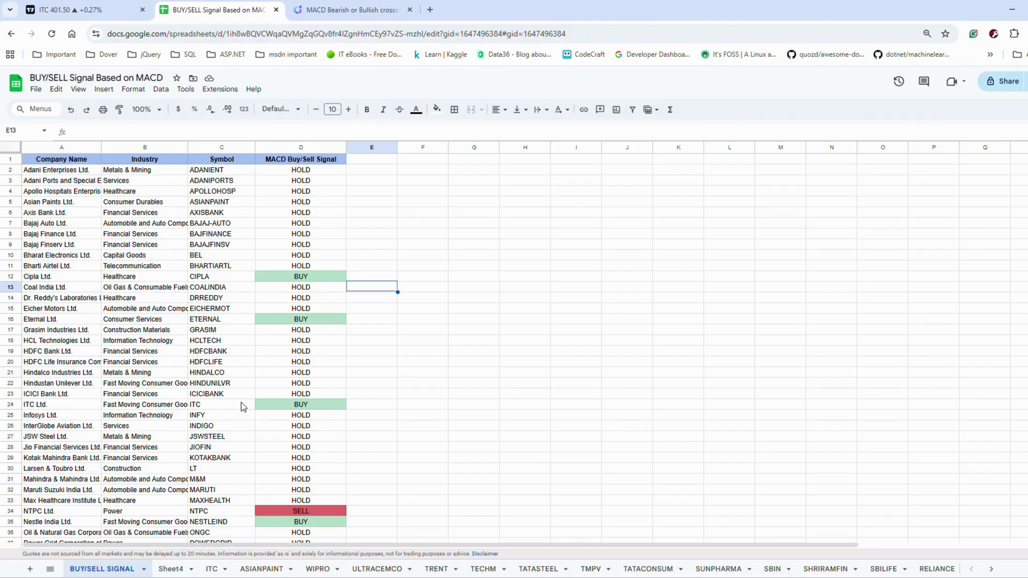
Compare the sheet's BUY signals with the stocks in Chartink's MACD crossed-above screener for Nifty 50.
{"action": "left_click", "coordinate": [327, 12]}
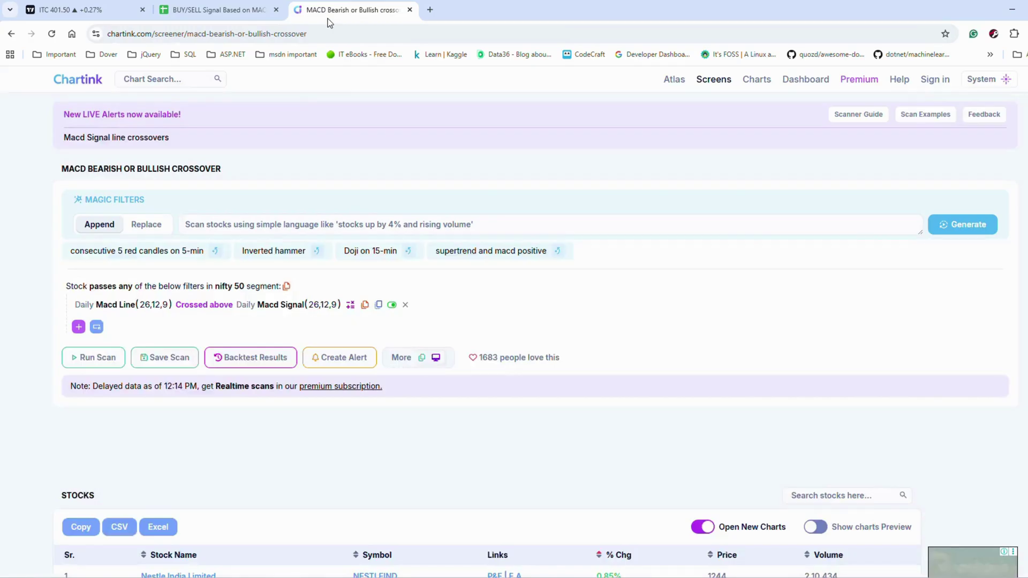
{"action": "left_click", "coordinate": [204, 13]}
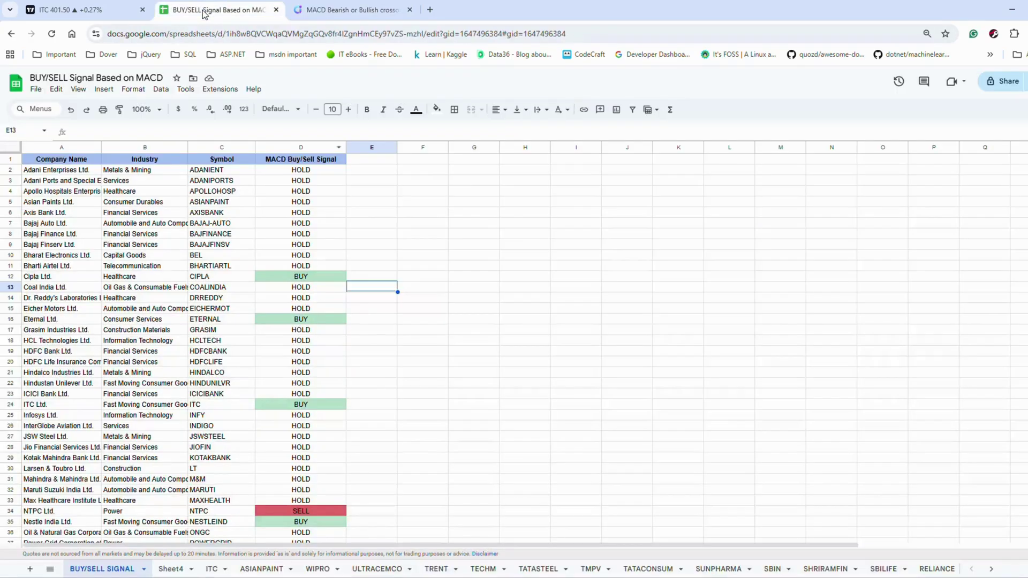
{"action": "left_click", "coordinate": [332, 15]}
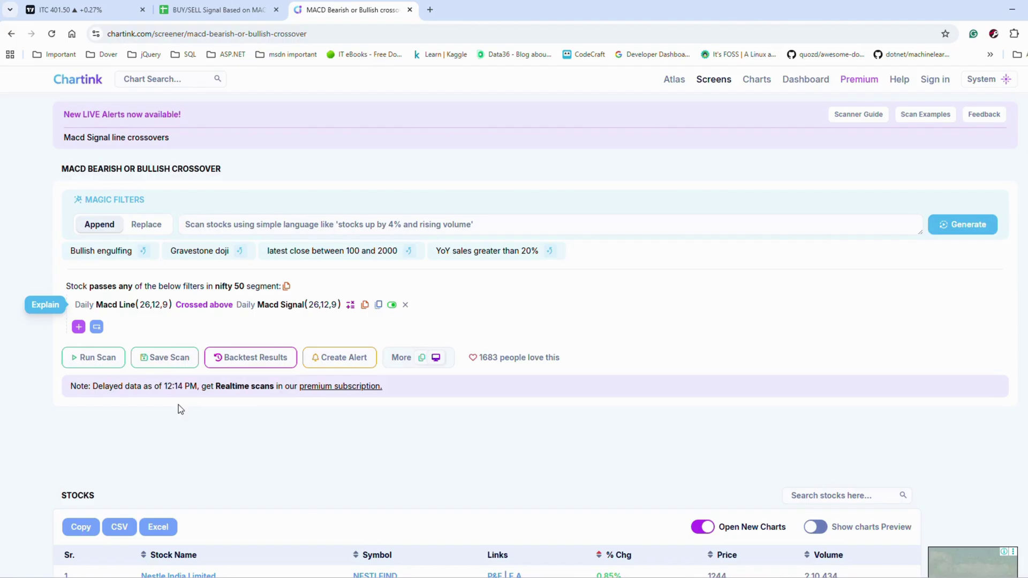
{"action": "scroll", "coordinate": [179, 405], "scroll_direction": "down", "scroll_amount": 4}
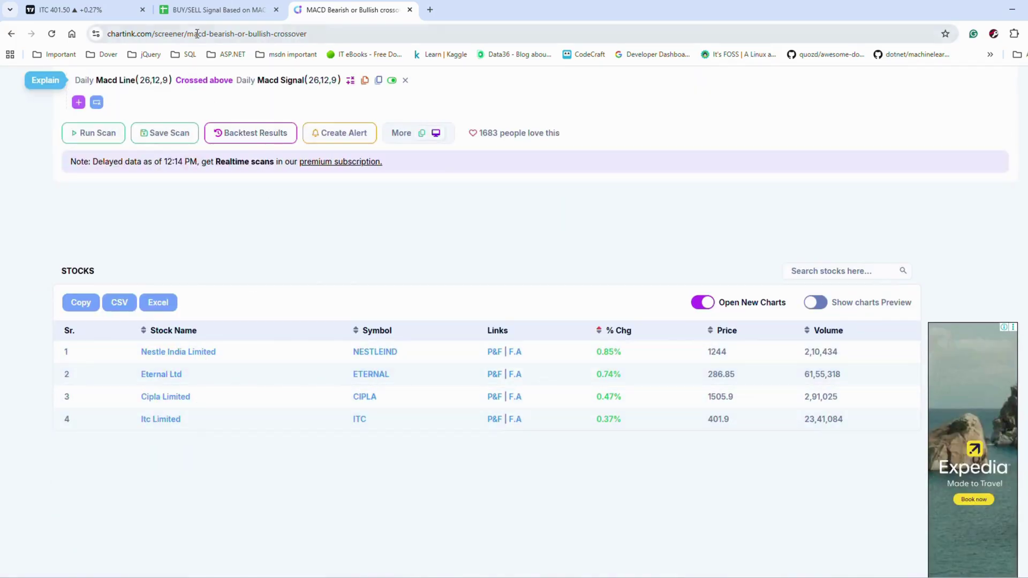
{"action": "left_click", "coordinate": [197, 13]}
{"action": "left_click", "coordinate": [353, 12]}
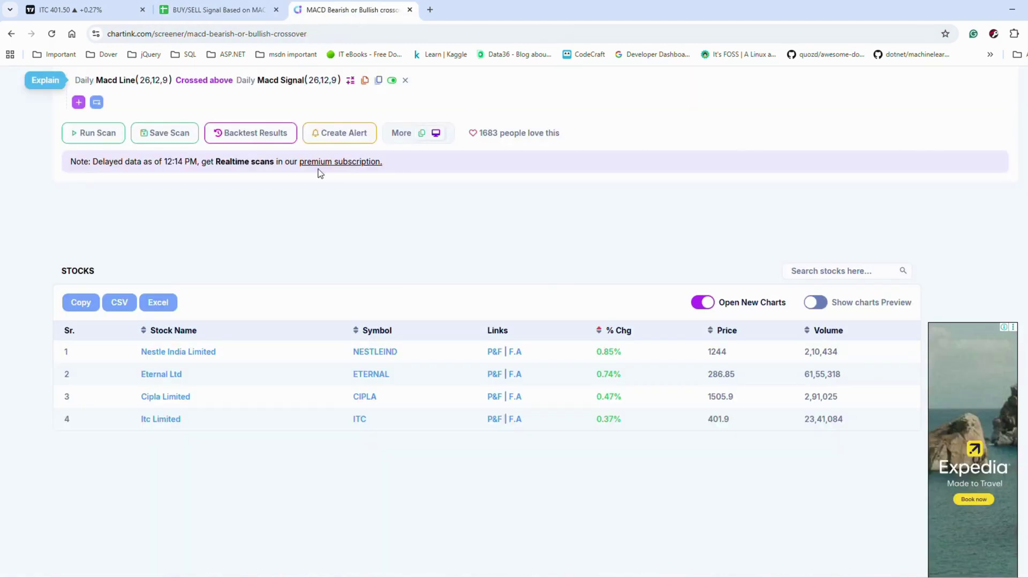
Set the Chartink filter so the Macd Line is Crossed below the Macd Signal, and run the scan.
{"action": "scroll", "coordinate": [318, 169], "scroll_direction": "up", "scroll_amount": 4}
{"action": "left_click", "coordinate": [201, 305]}
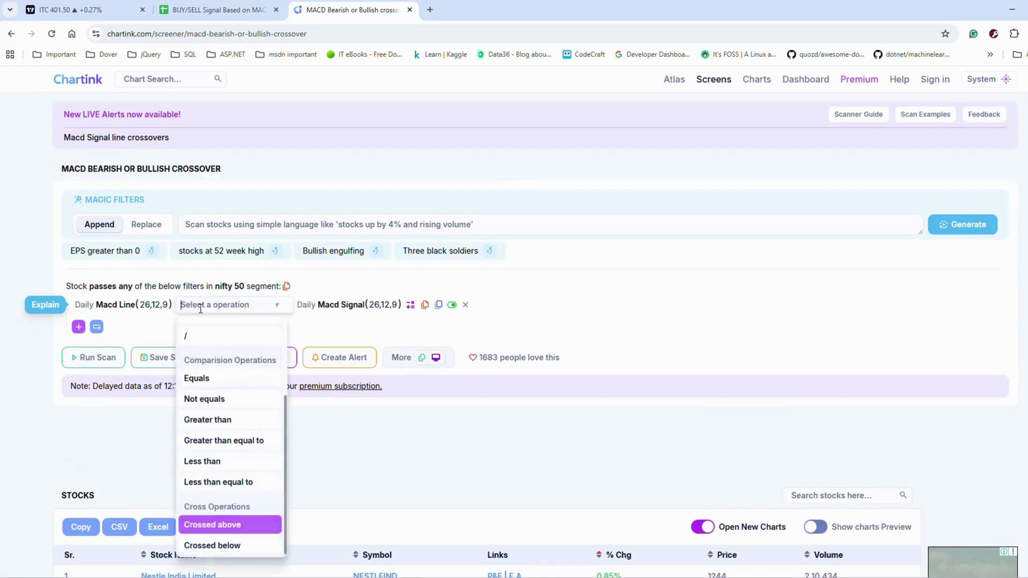
{"action": "left_click", "coordinate": [214, 546]}
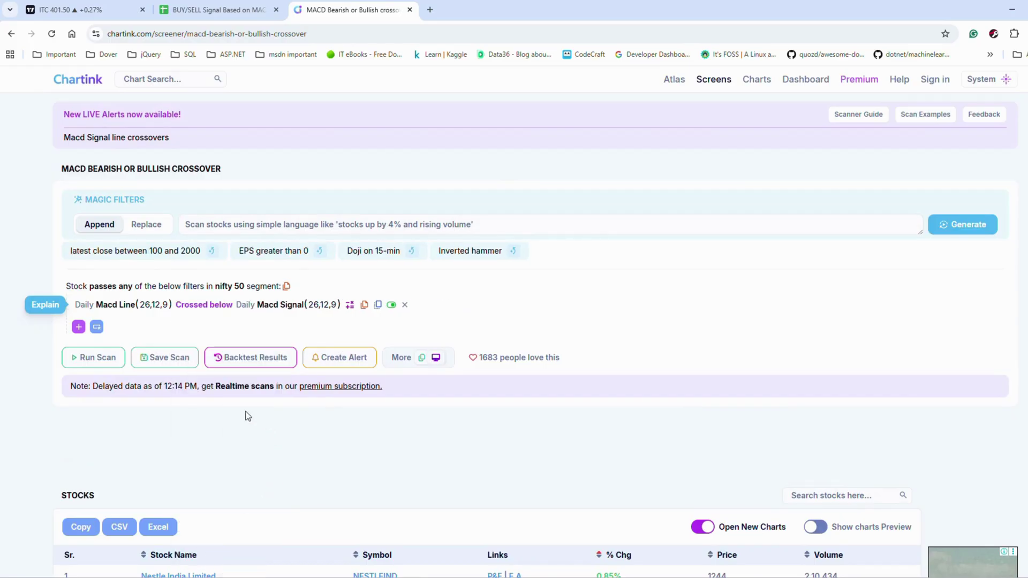
{"action": "left_click", "coordinate": [86, 358]}
{"action": "scroll", "coordinate": [196, 512], "scroll_direction": "down", "scroll_amount": 2}
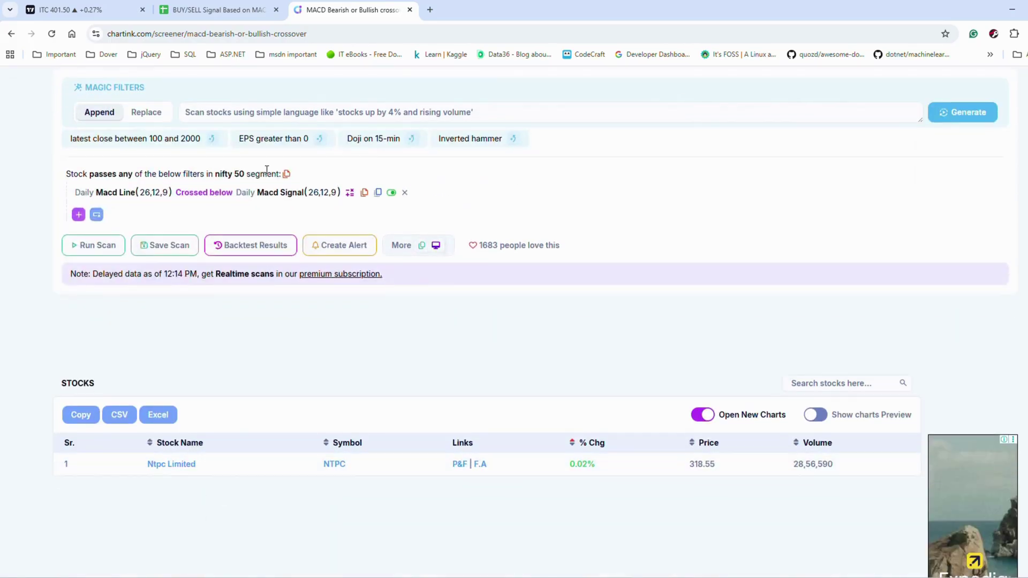
Compare the crossed-below scan result in Chartink with the SELL signal on the BUY/SELL SIGNAL sheet.
{"action": "left_click", "coordinate": [196, 15]}
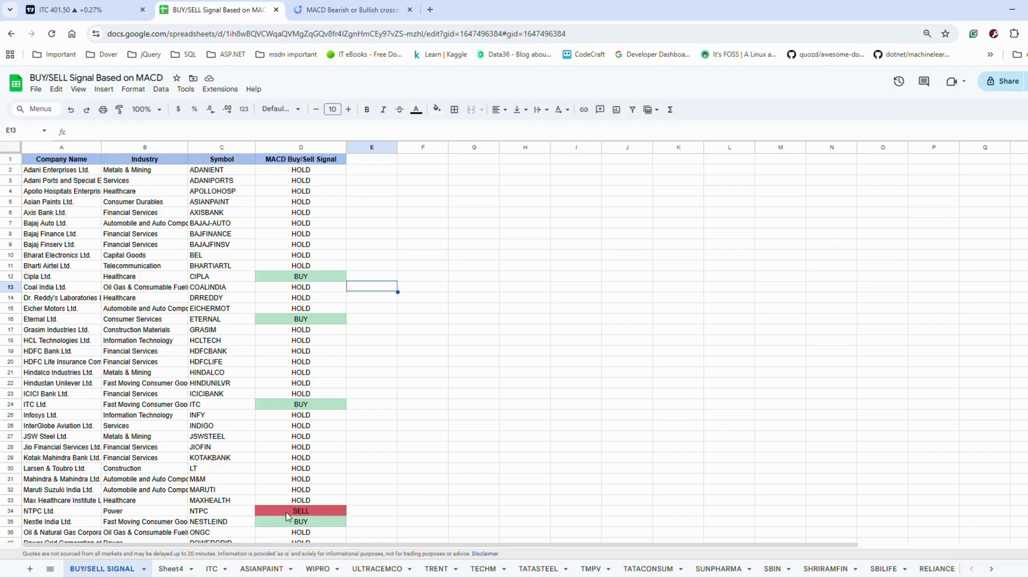
{"action": "left_click", "coordinate": [440, 420]}
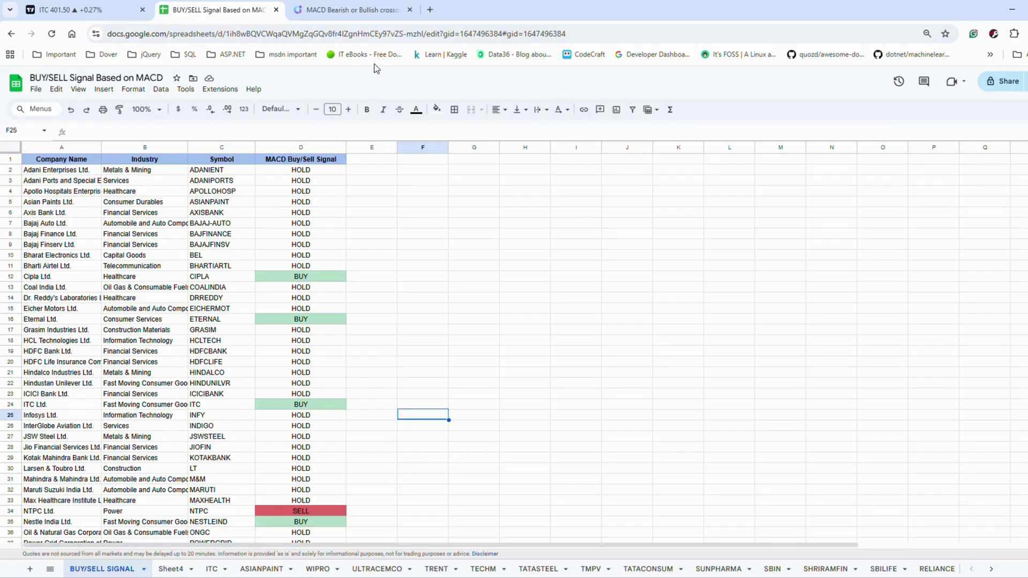
{"action": "left_click", "coordinate": [350, 10]}
{"action": "left_click", "coordinate": [401, 245]}
{"action": "left_click", "coordinate": [220, 10]}
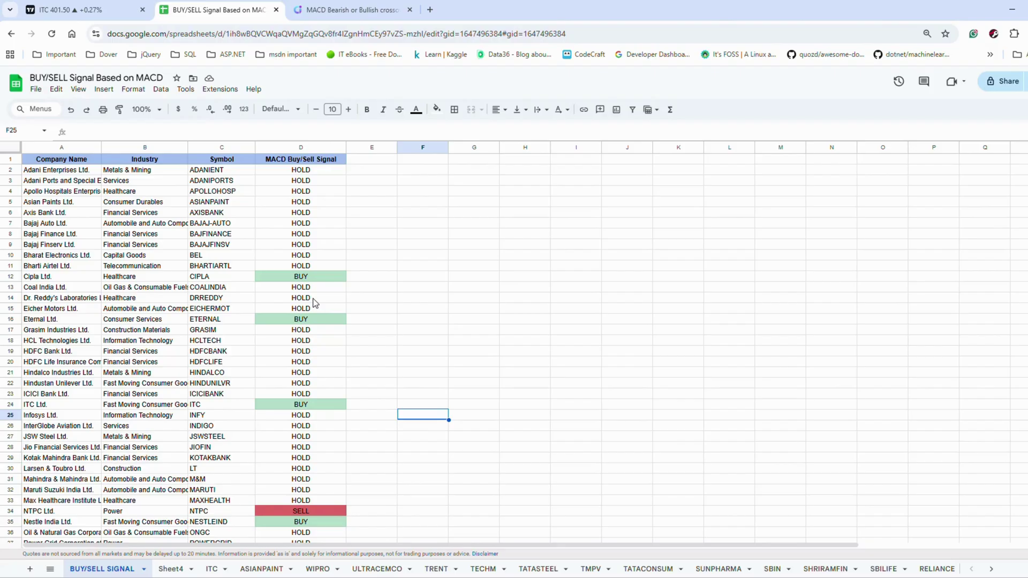
Rename Sheet4 as Example and return to the BUY/SELL SIGNAL sheet.
{"action": "left_click", "coordinate": [171, 569]}
{"action": "double_click", "coordinate": [171, 569]}
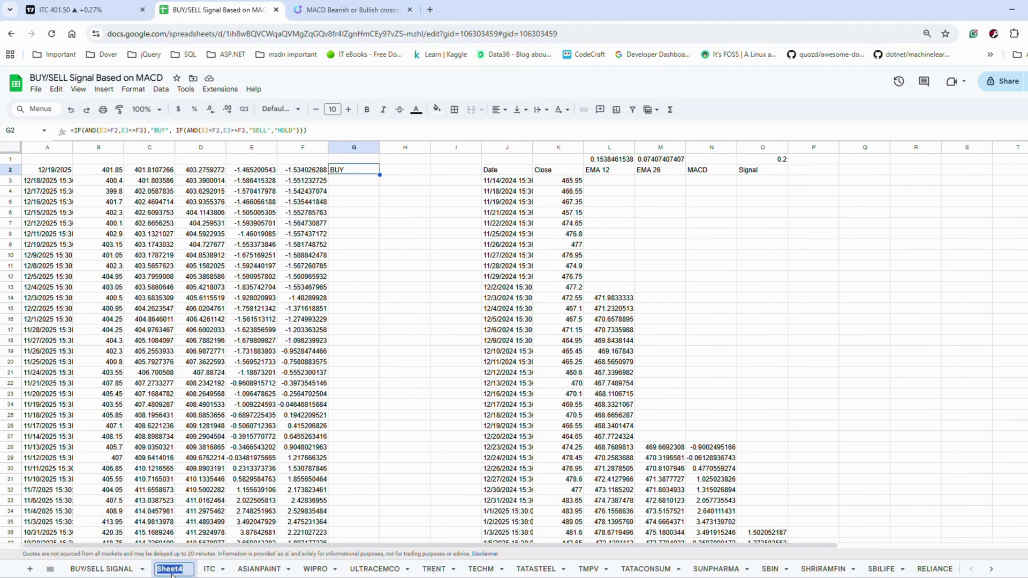
{"action": "type", "text": "Example"}
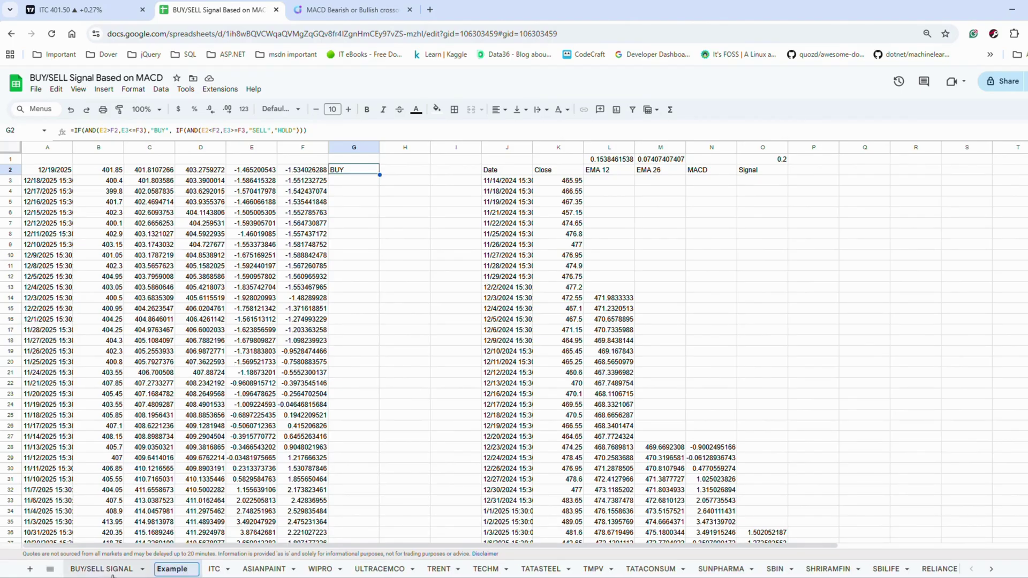
{"action": "left_click", "coordinate": [117, 570]}
{"action": "left_click", "coordinate": [171, 569]}
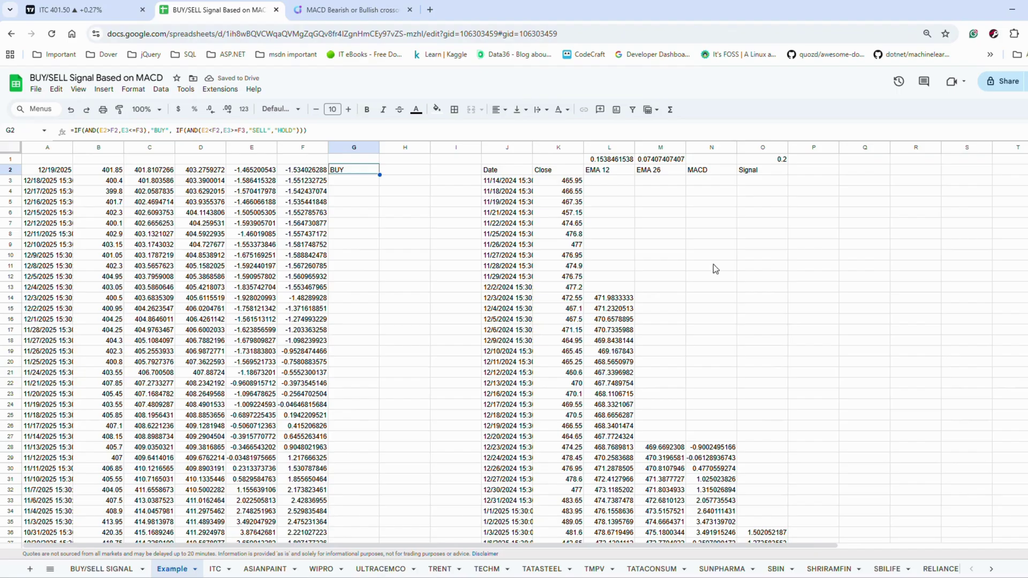
{"action": "left_click", "coordinate": [88, 571]}
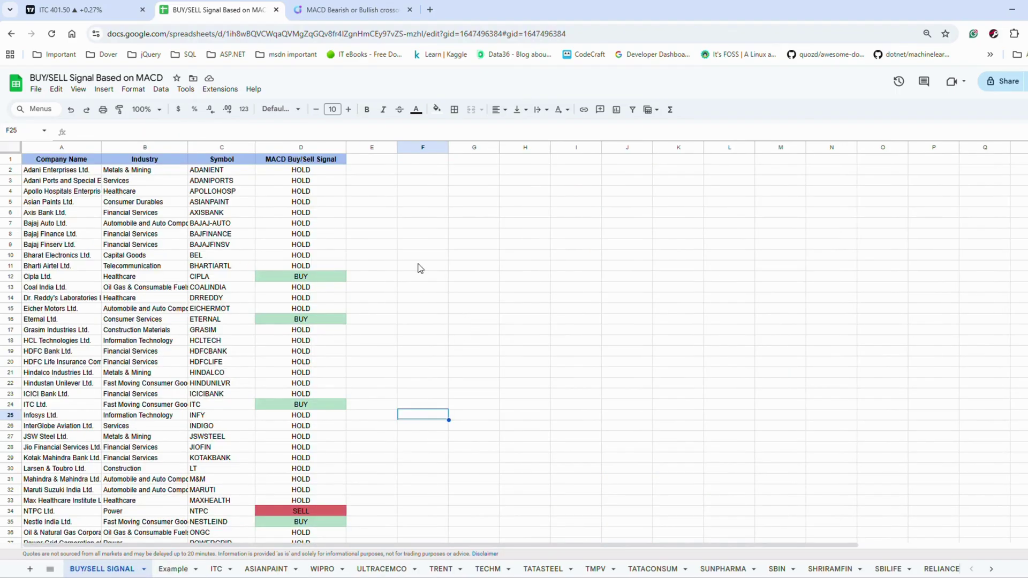